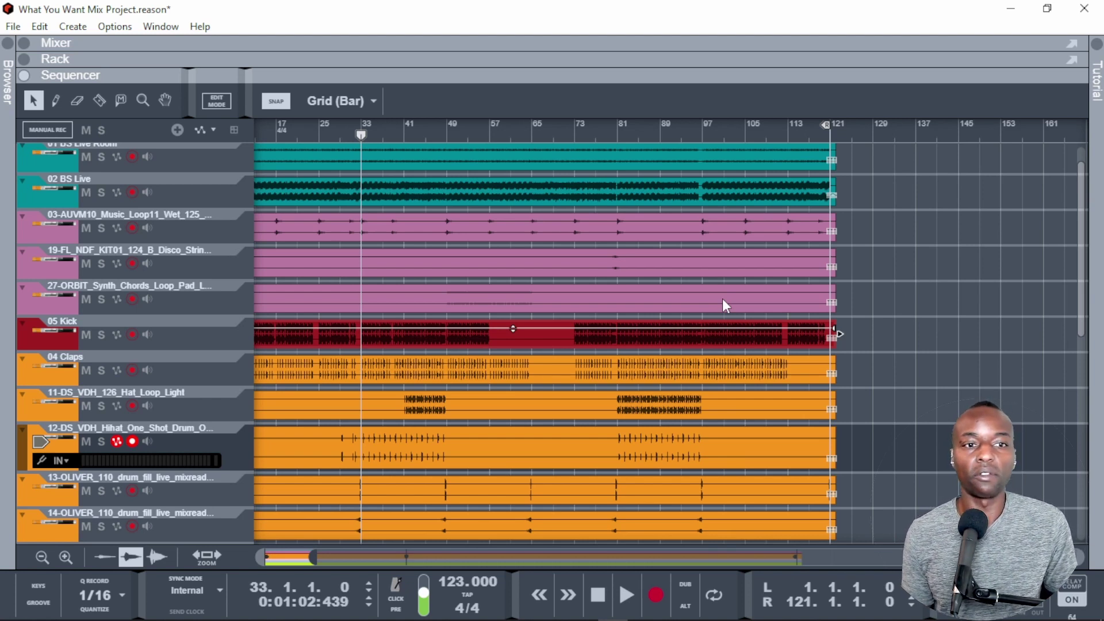
# Step: Play the song from bar 33 and stop playback
pyautogui.press('space')
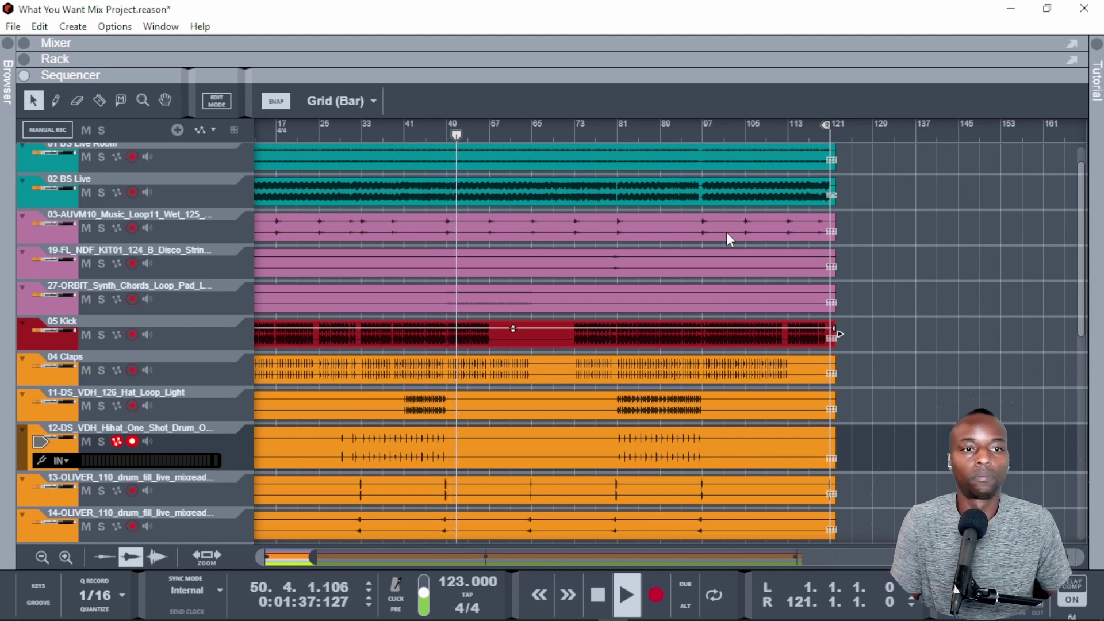
pyautogui.press('space')
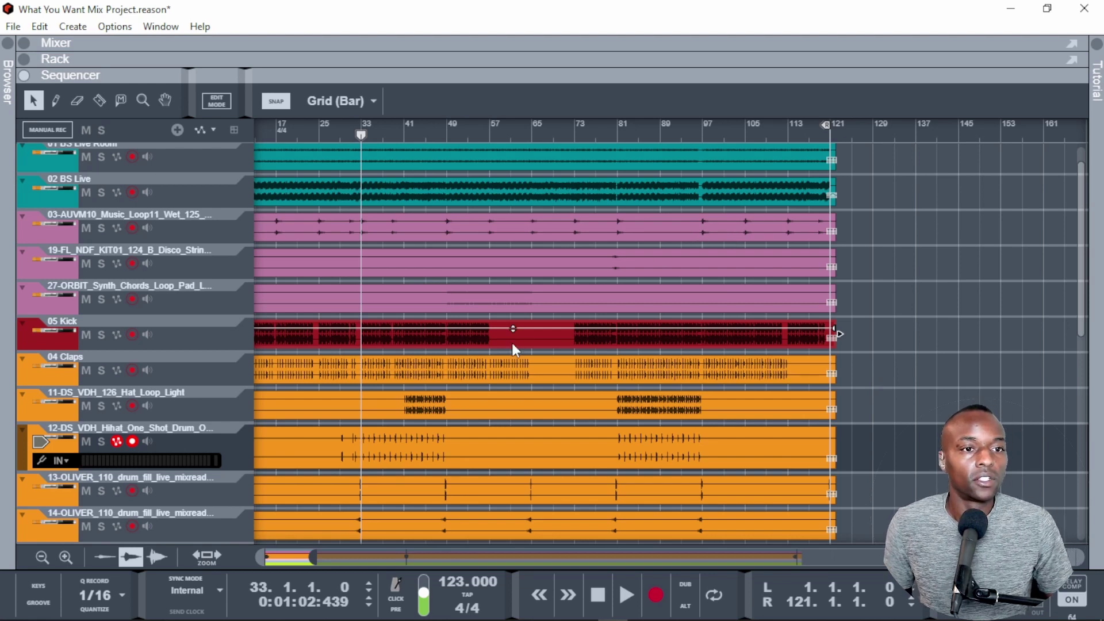
# Step: Show the mixer and examine the channels' send section and the FX returns
pyautogui.click(423, 60)
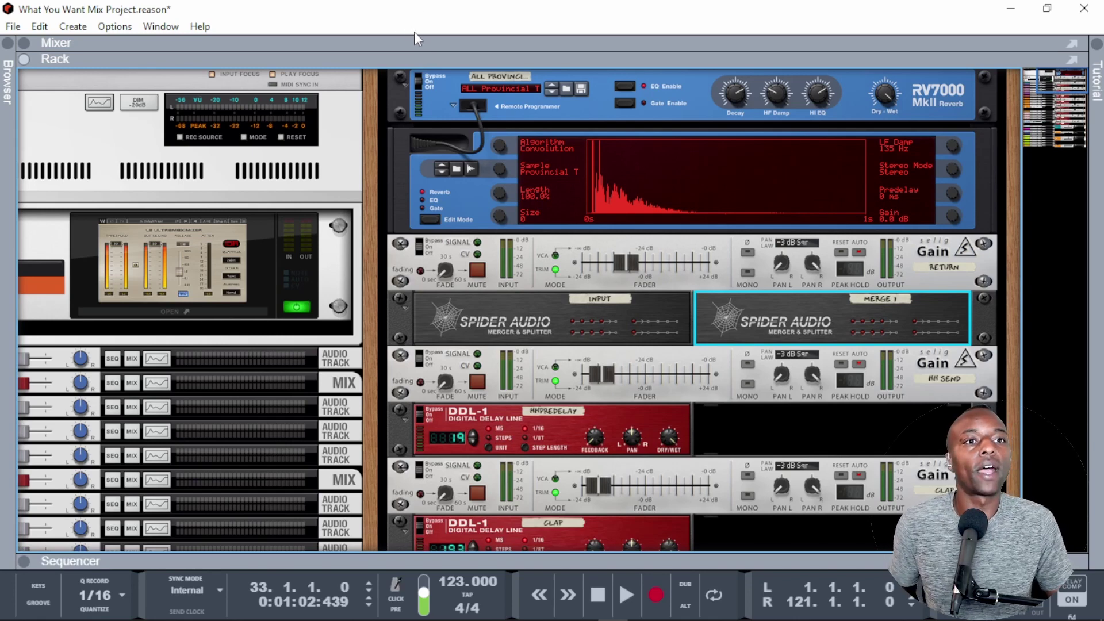
pyautogui.click(426, 43)
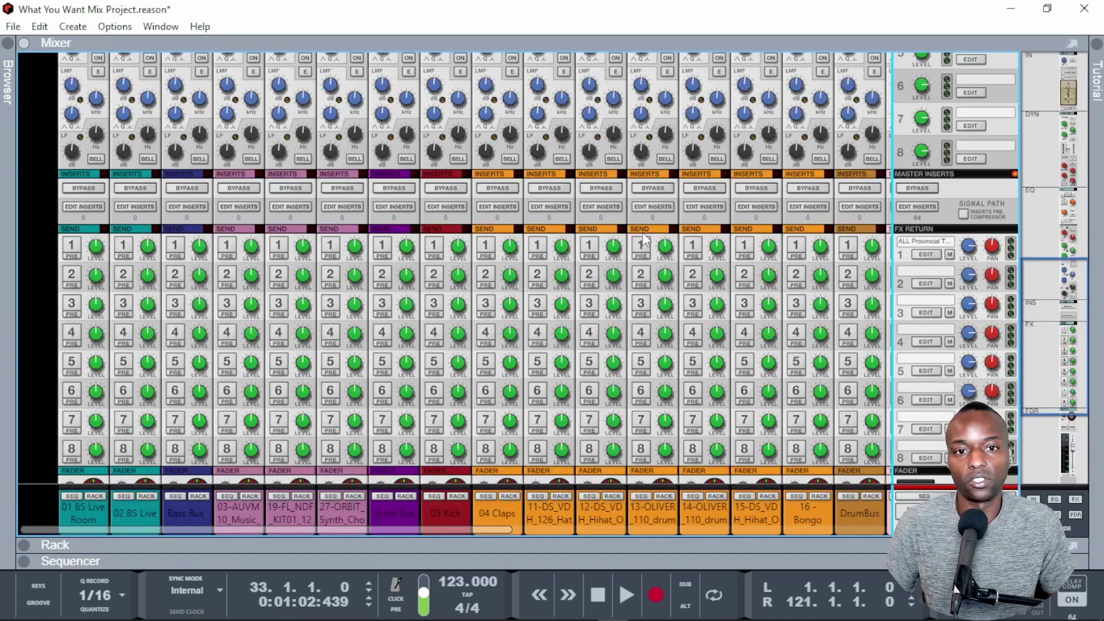
pyautogui.scroll(-2, 644, 238)
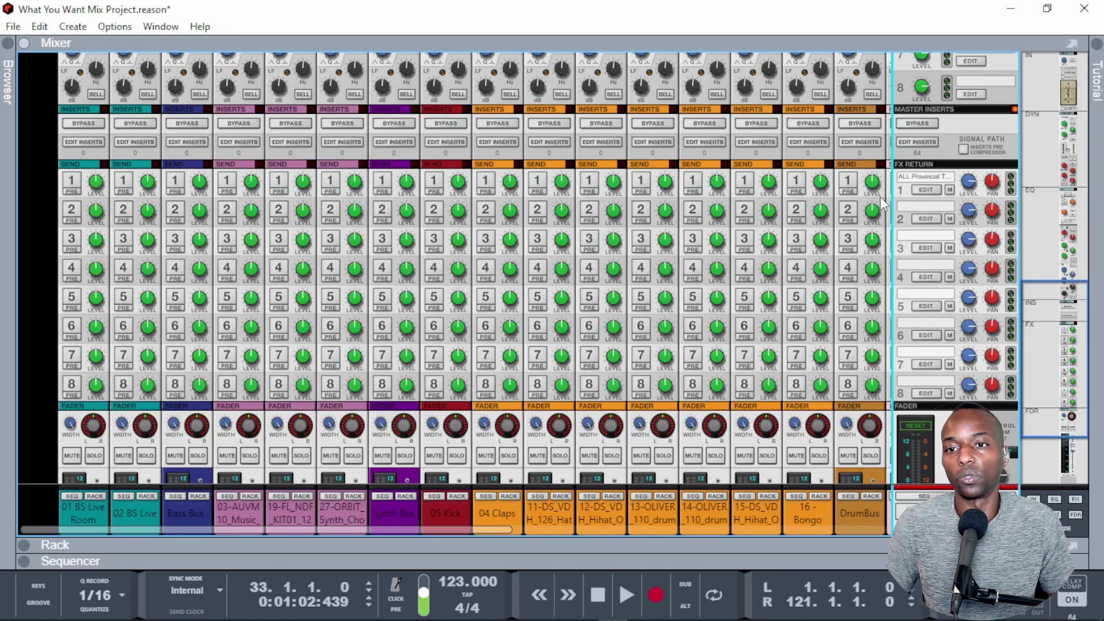
# Step: In the rack, trace the parallel output of the 01 BS Live Room track to its connected DDL-1 delay and return to the front view
pyautogui.click(588, 547)
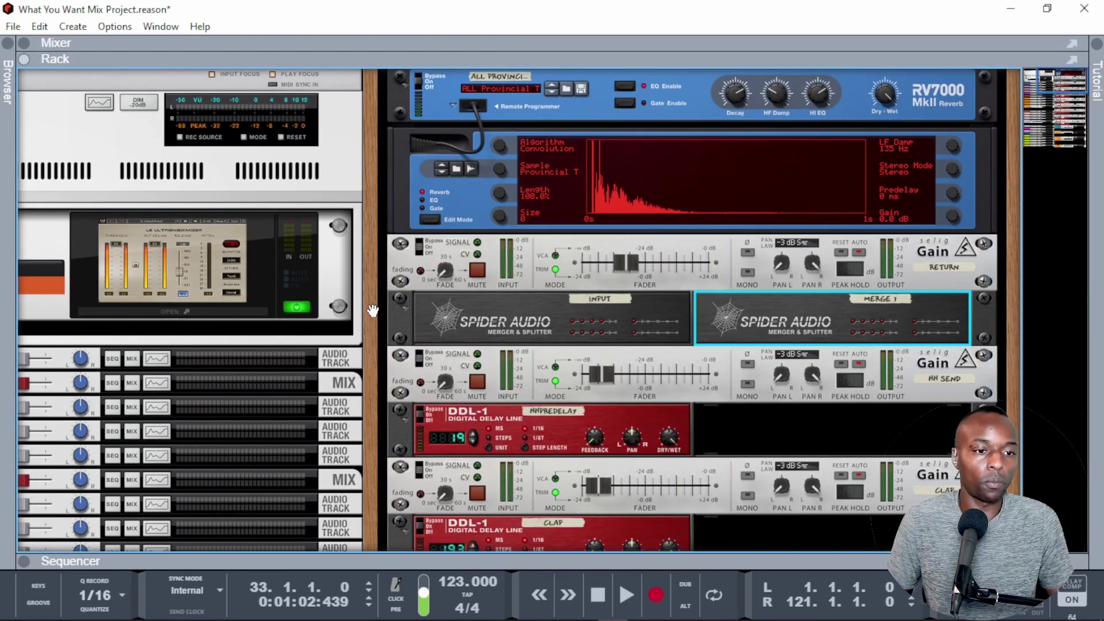
pyautogui.scroll(-10, 373, 311)
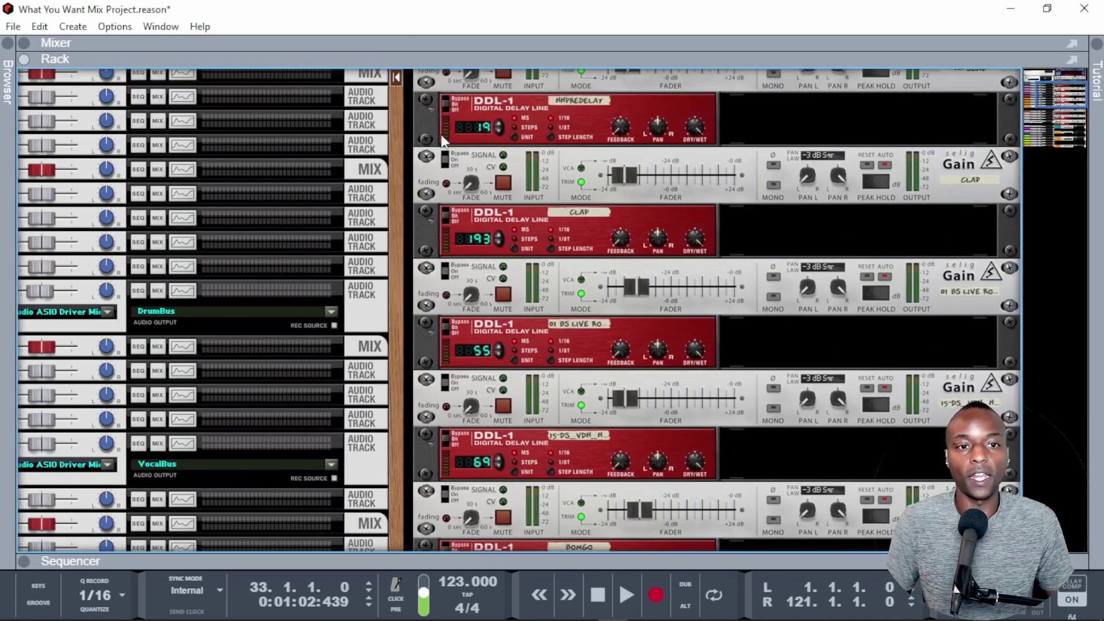
pyautogui.scroll(-10, 451, 172)
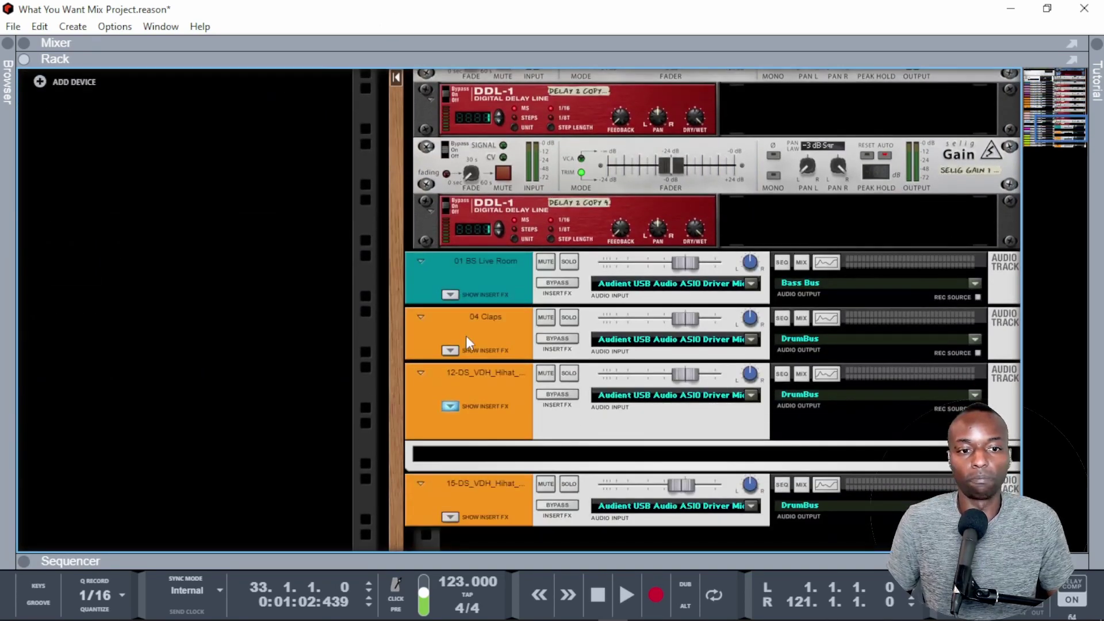
pyautogui.click(499, 262)
pyautogui.press('Tab')
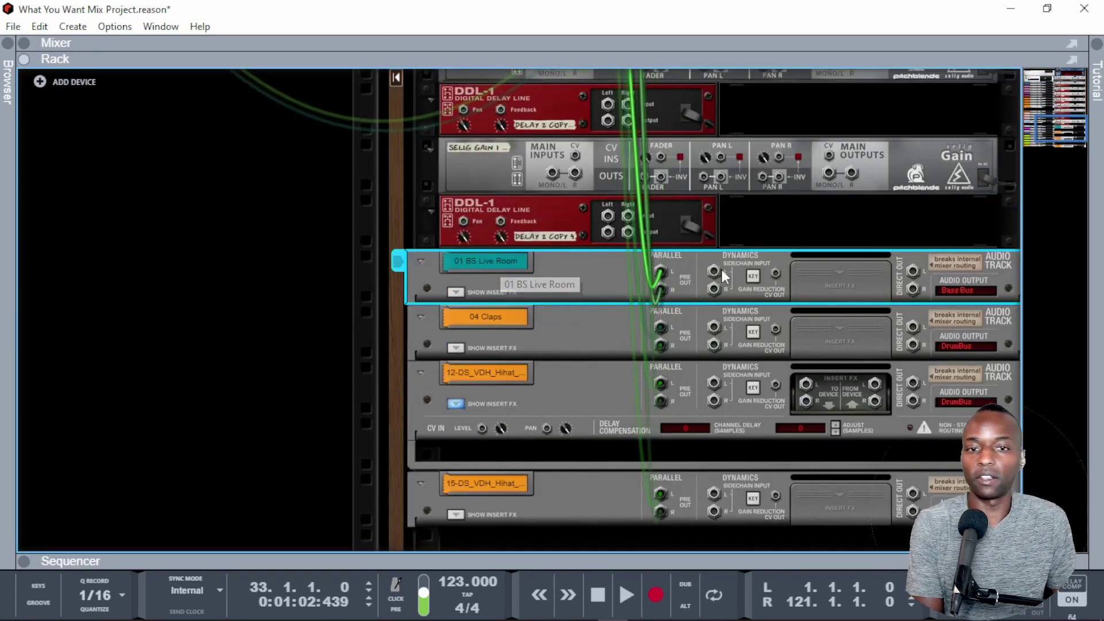
pyautogui.rightClick(663, 272)
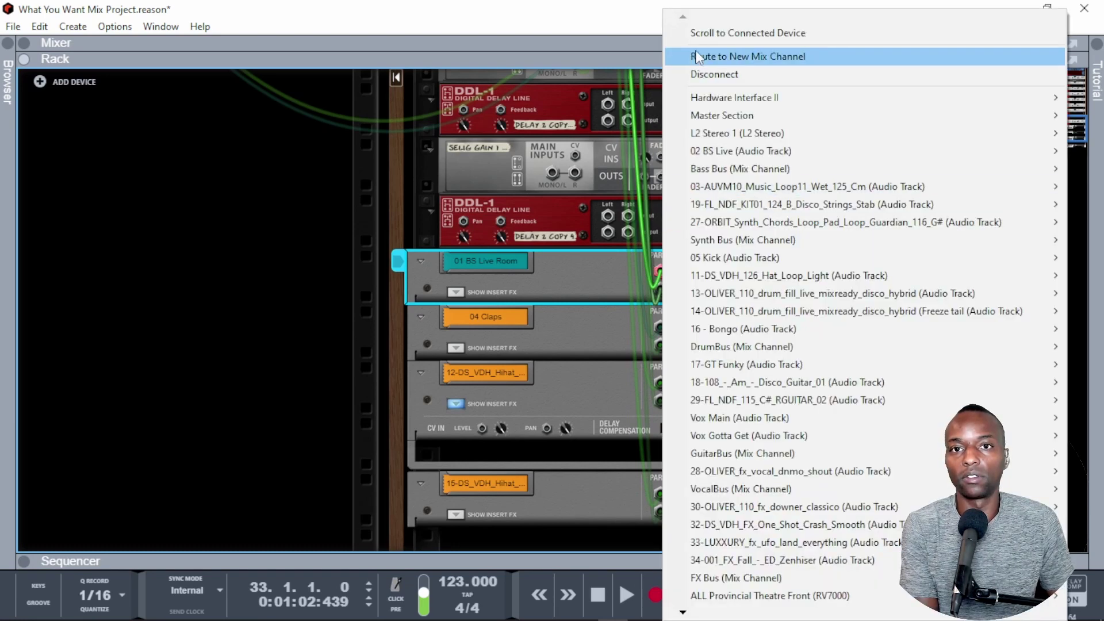
pyautogui.click(696, 34)
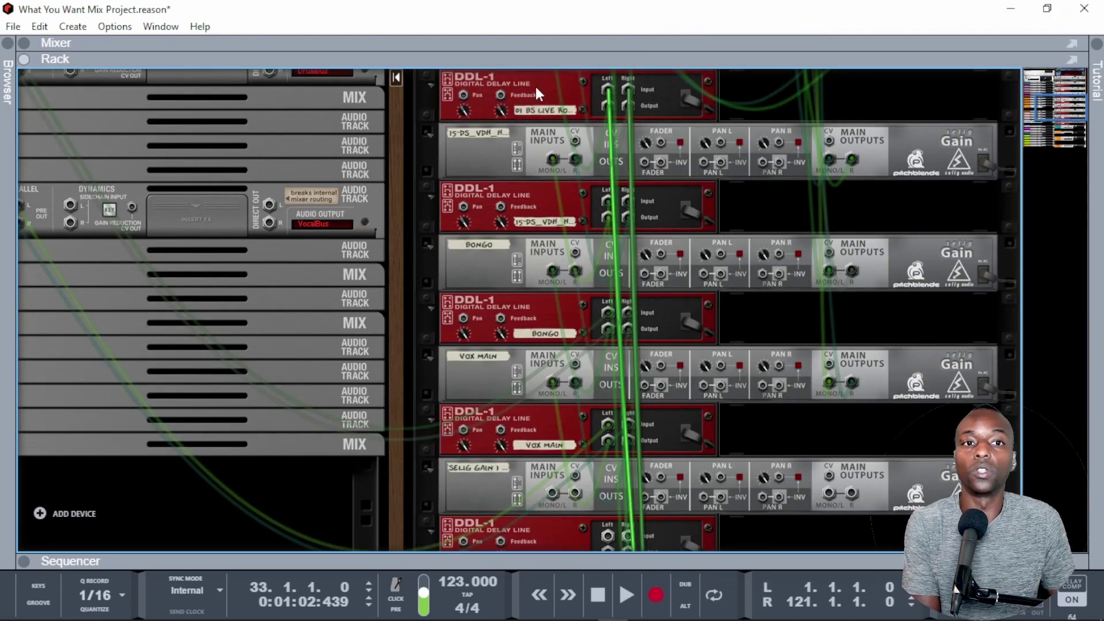
pyautogui.press('Tab')
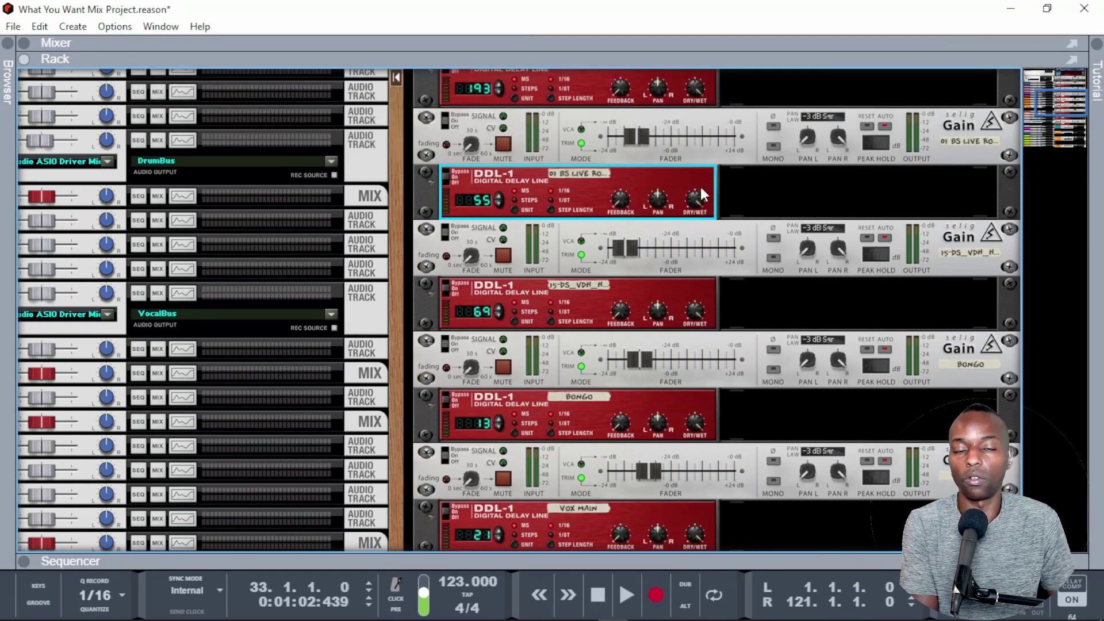
# Step: Try a trim gain of -24 dB on the 01 BS Live Room Gain device and undo it
pyautogui.moveTo(696, 199)
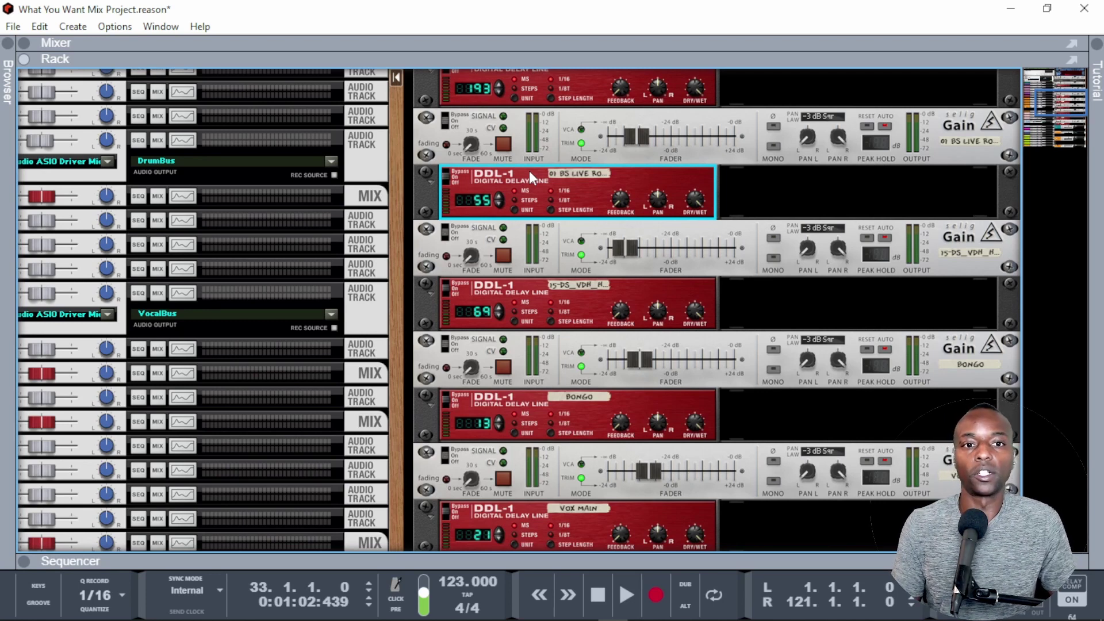
pyautogui.click(567, 150)
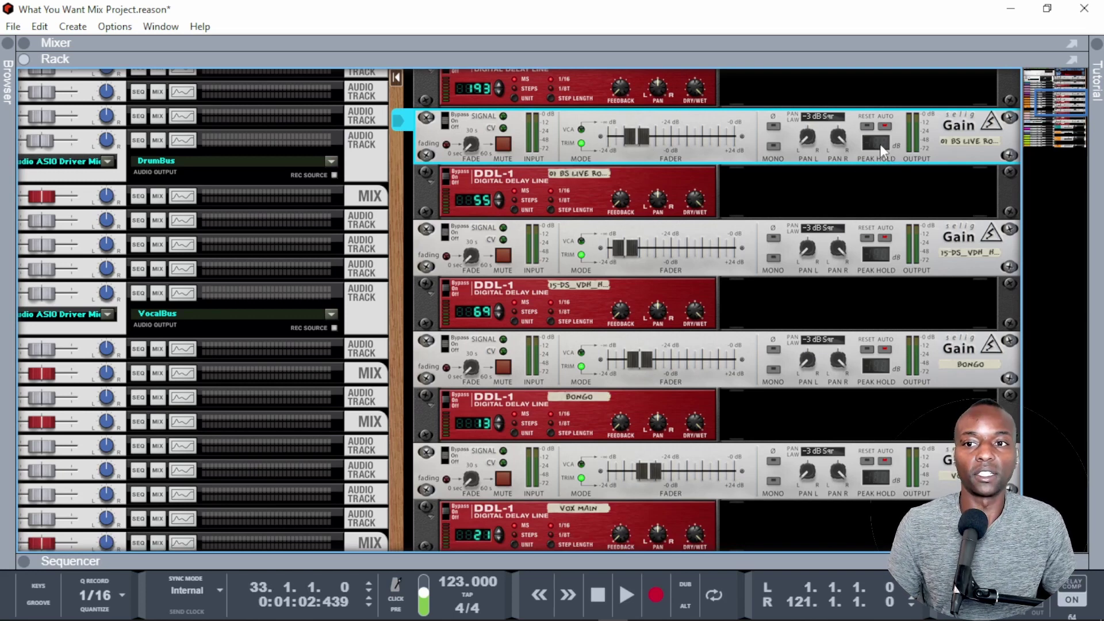
pyautogui.click(594, 144)
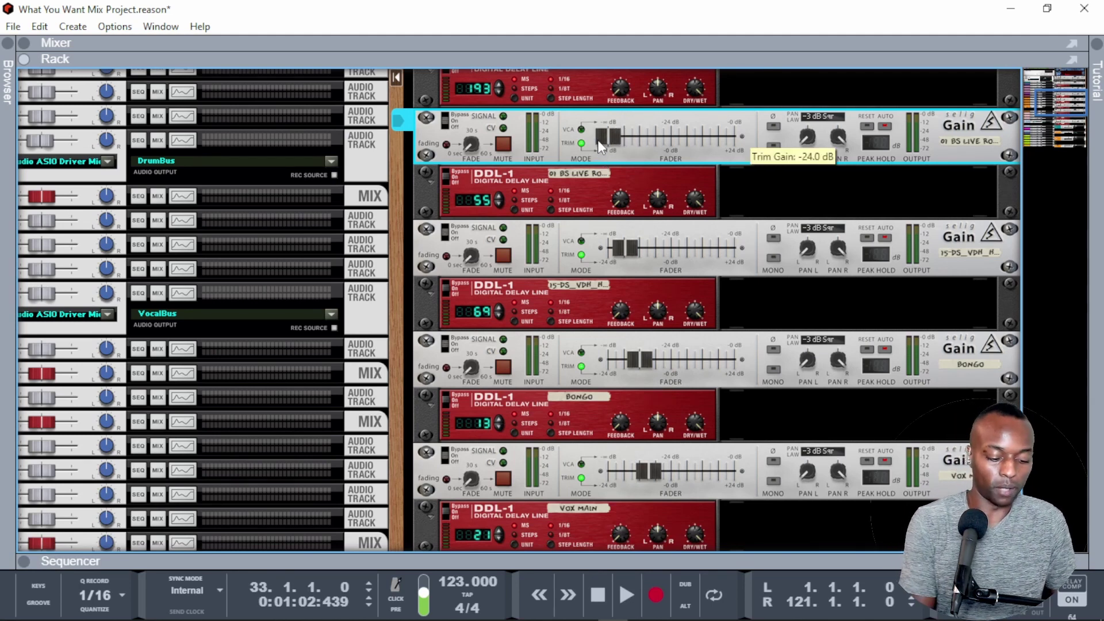
pyautogui.hotkey('ctrl', 'z')
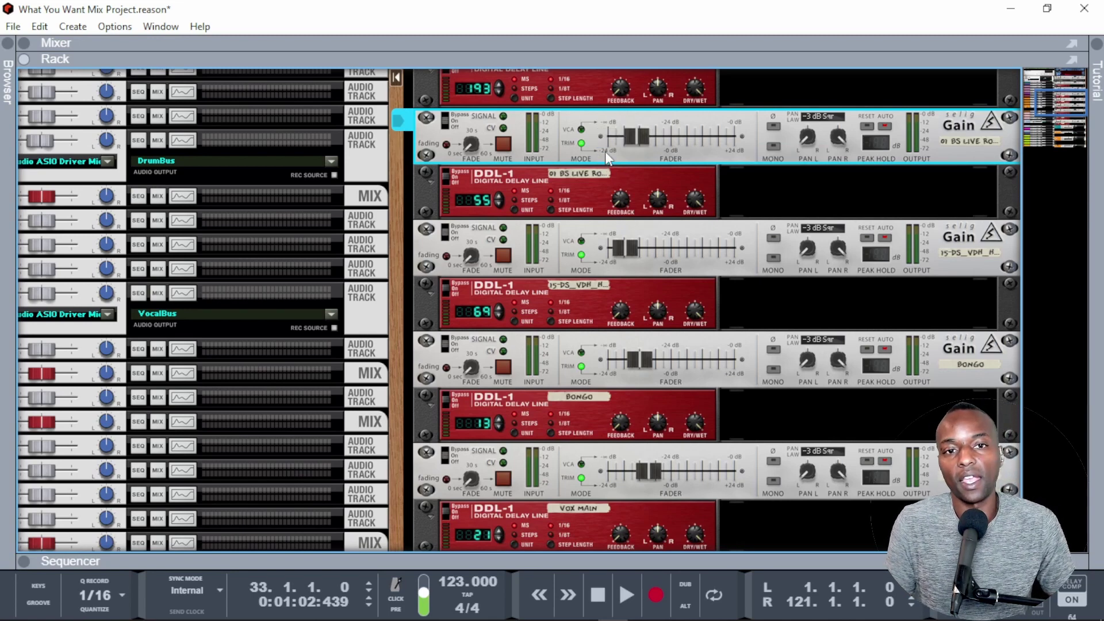
# Step: Inspect the cables entering the INPUT Spider Audio merger on the back of the rack
pyautogui.scroll(5, 605, 151)
pyautogui.scroll(1, 606, 150)
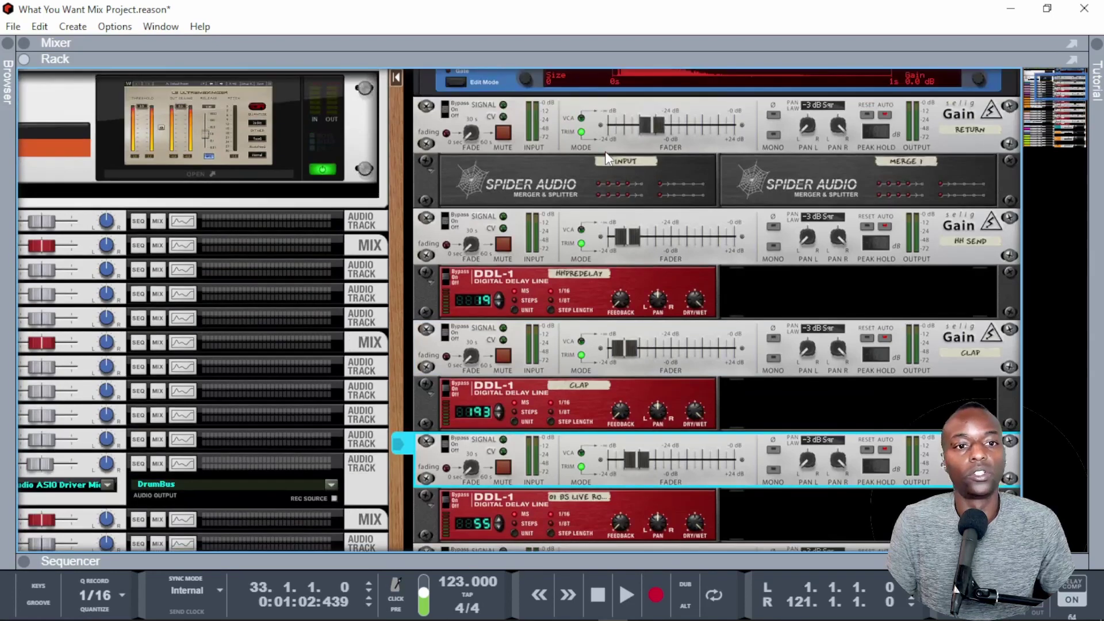
pyautogui.click(612, 174)
pyautogui.press('Tab')
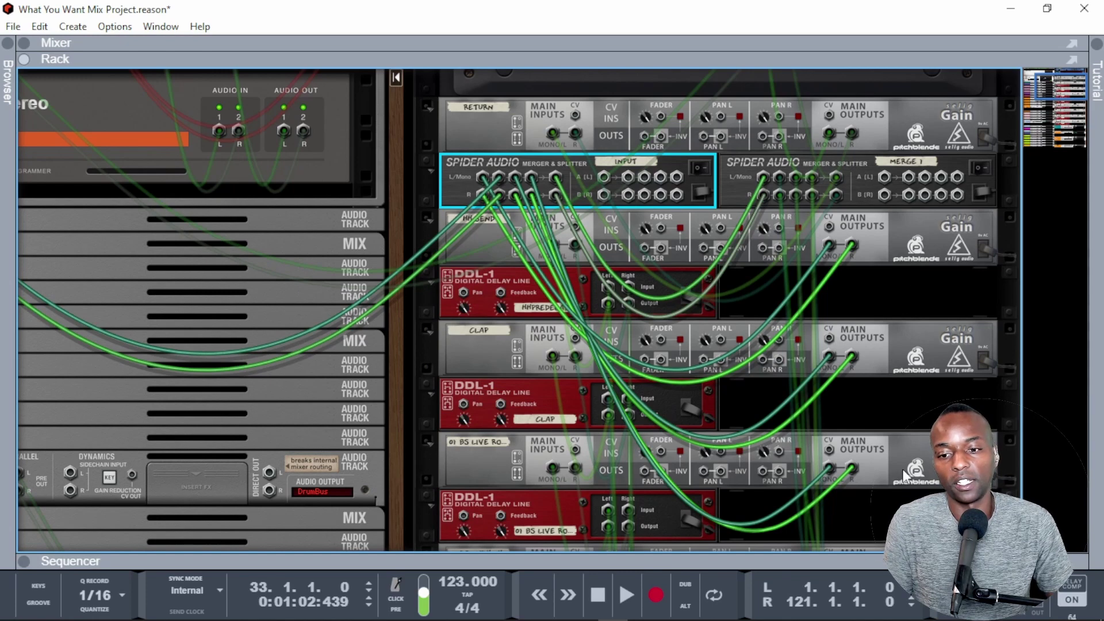
# Step: Inspect the rear cabling of the 01 BS Live Room delay and return to the front of the rack
pyautogui.scroll(-5, 902, 467)
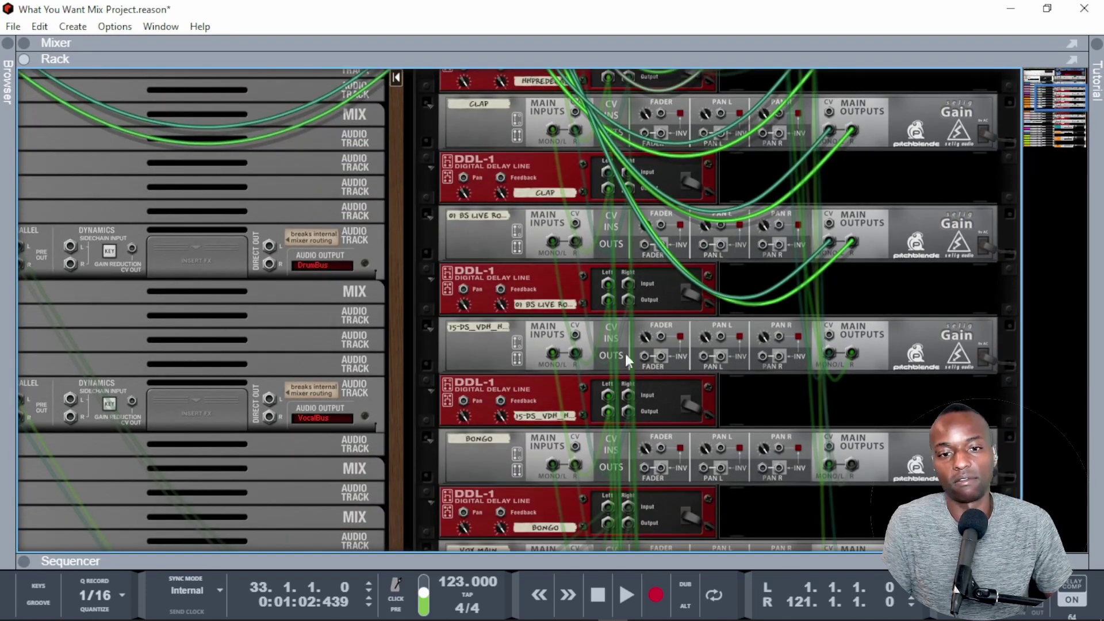
pyautogui.click(669, 270)
pyautogui.scroll(-2, 788, 348)
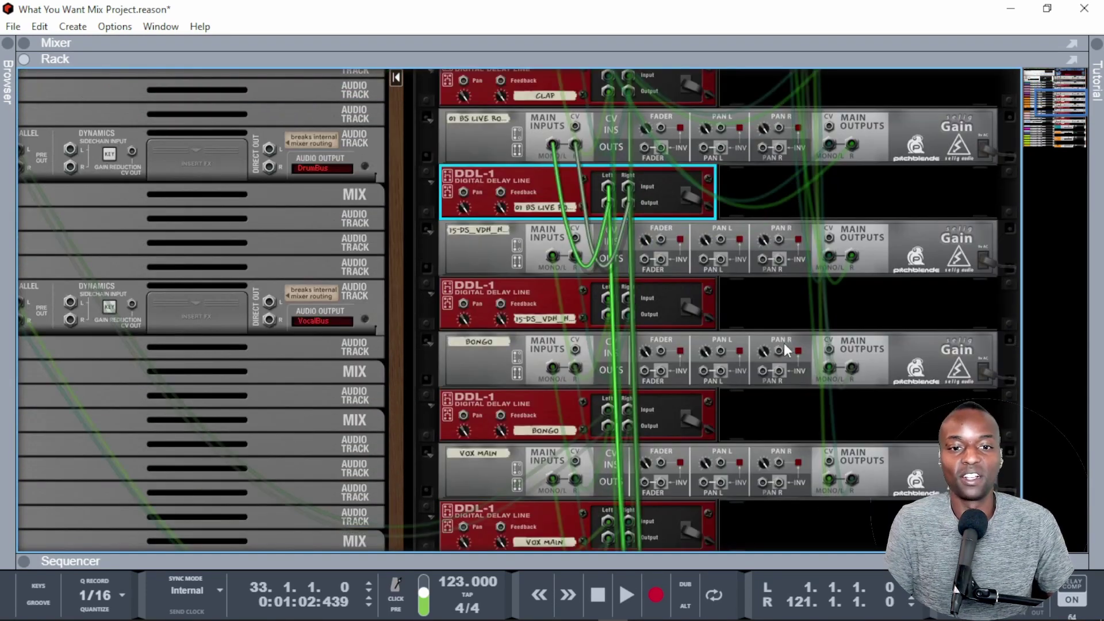
pyautogui.press('Tab')
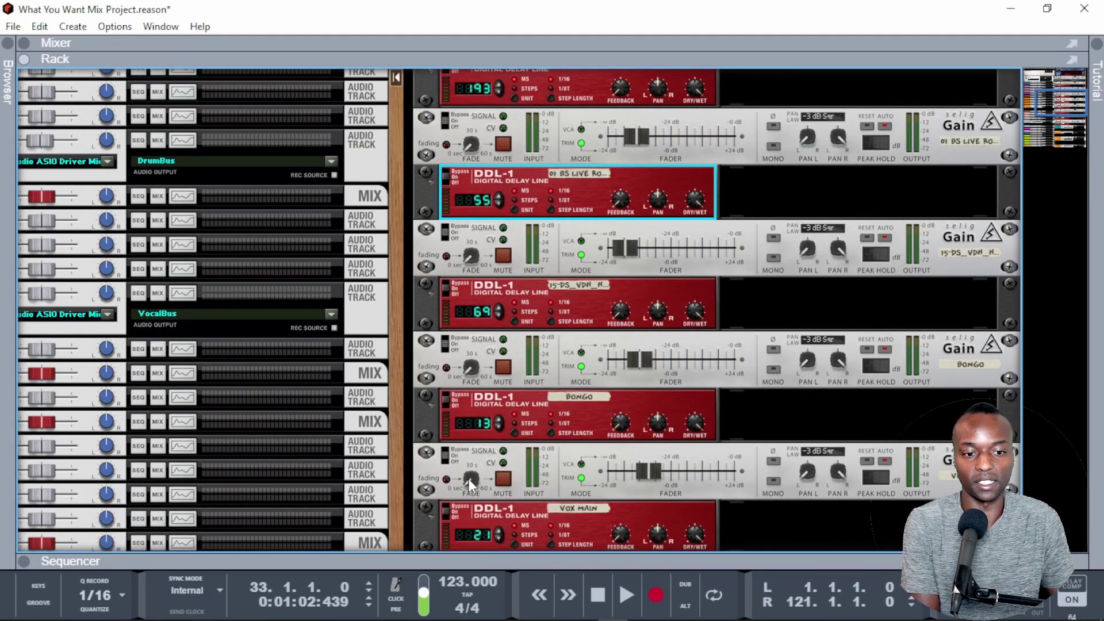
# Step: Examine how the Gain outputs are merged through the INPUT and MERGE 1 Spider Audio devices, and return to the rack front
pyautogui.scroll(-3, 456, 439)
pyautogui.scroll(-2, 456, 440)
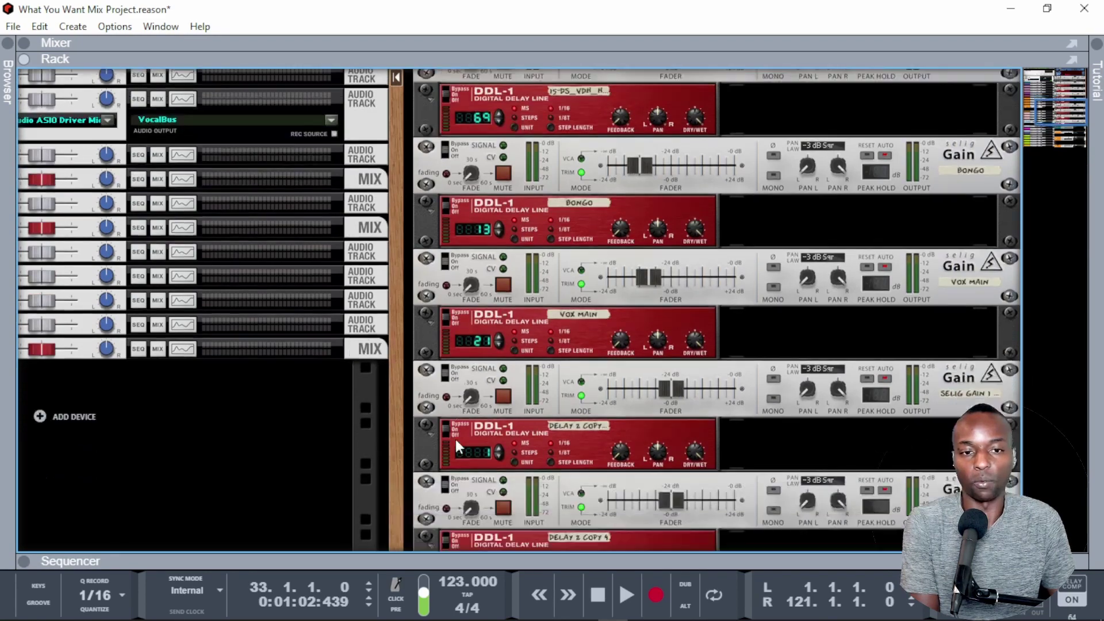
pyautogui.scroll(1, 496, 377)
pyautogui.scroll(2, 497, 383)
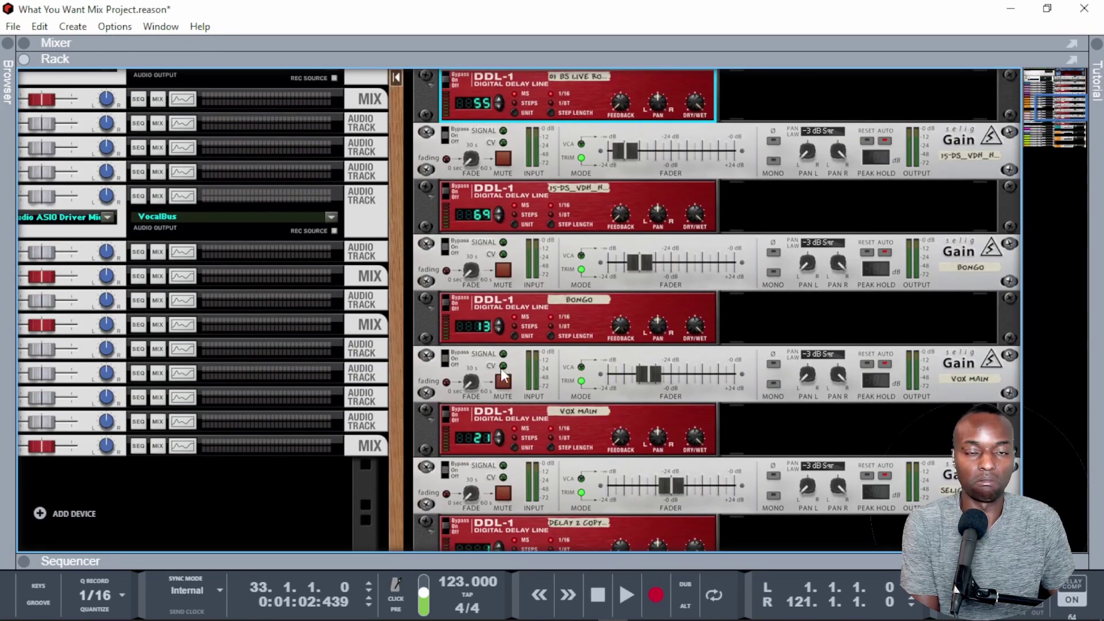
pyautogui.scroll(1, 569, 334)
pyautogui.press('Tab')
pyautogui.scroll(5, 569, 335)
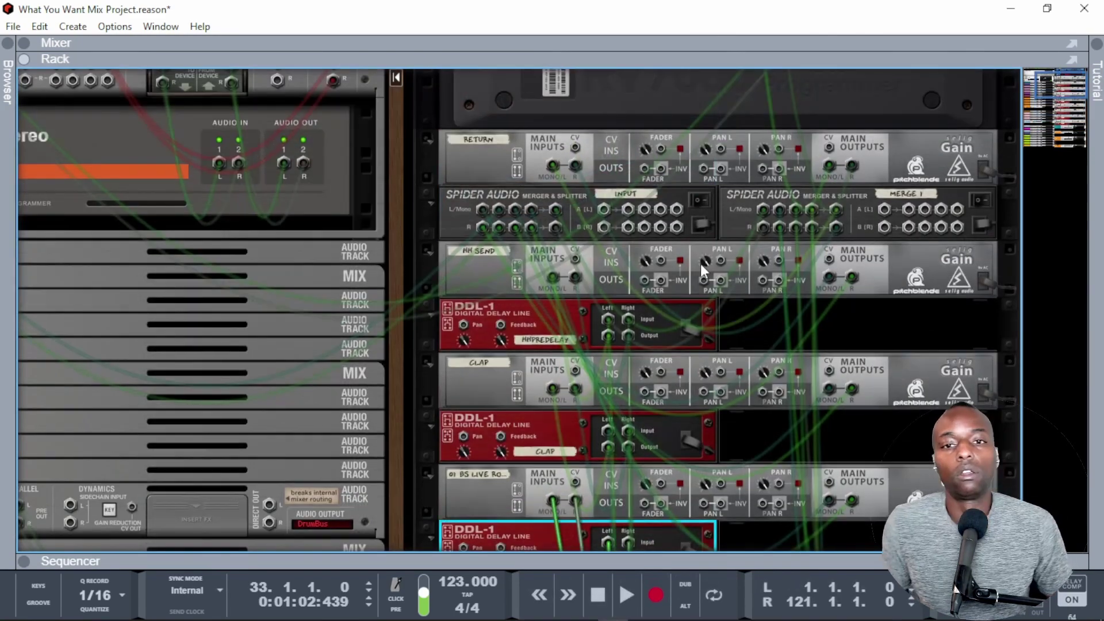
pyautogui.click(587, 202)
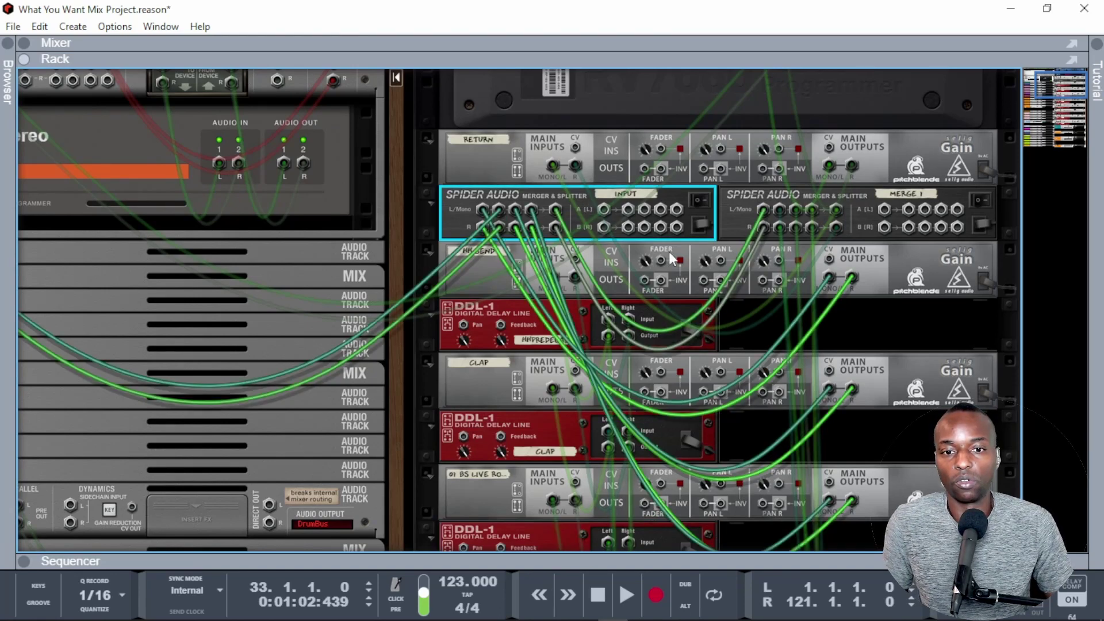
pyautogui.click(858, 223)
pyautogui.press('Tab')
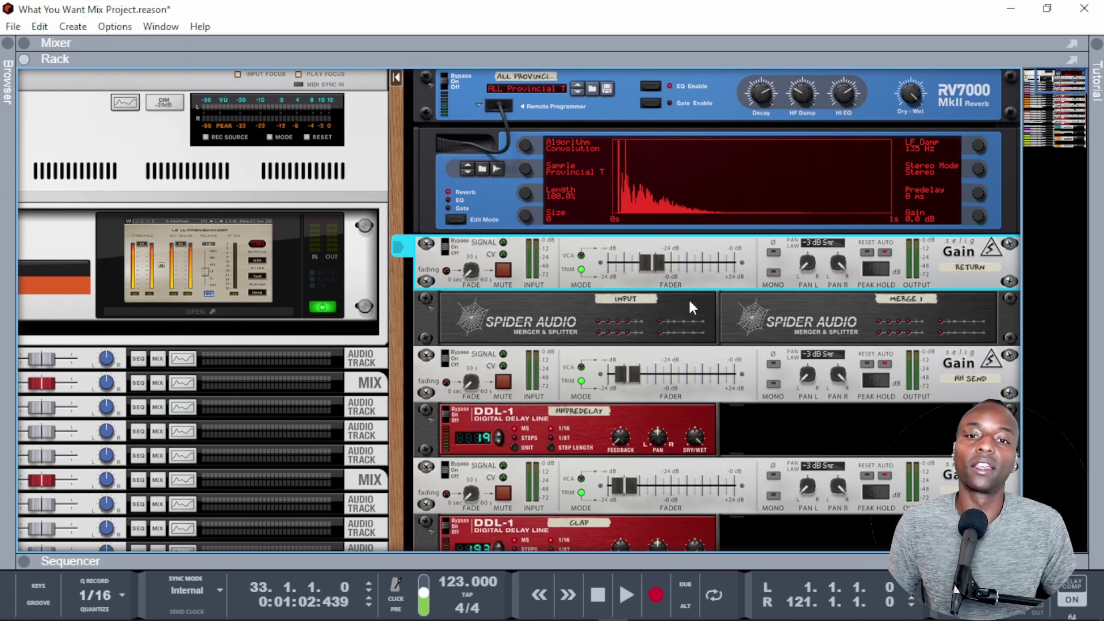
# Step: Look over the whole chain of Gain and DDL-1 devices below the RV7000 reverb in the rack
pyautogui.scroll(-15, 688, 298)
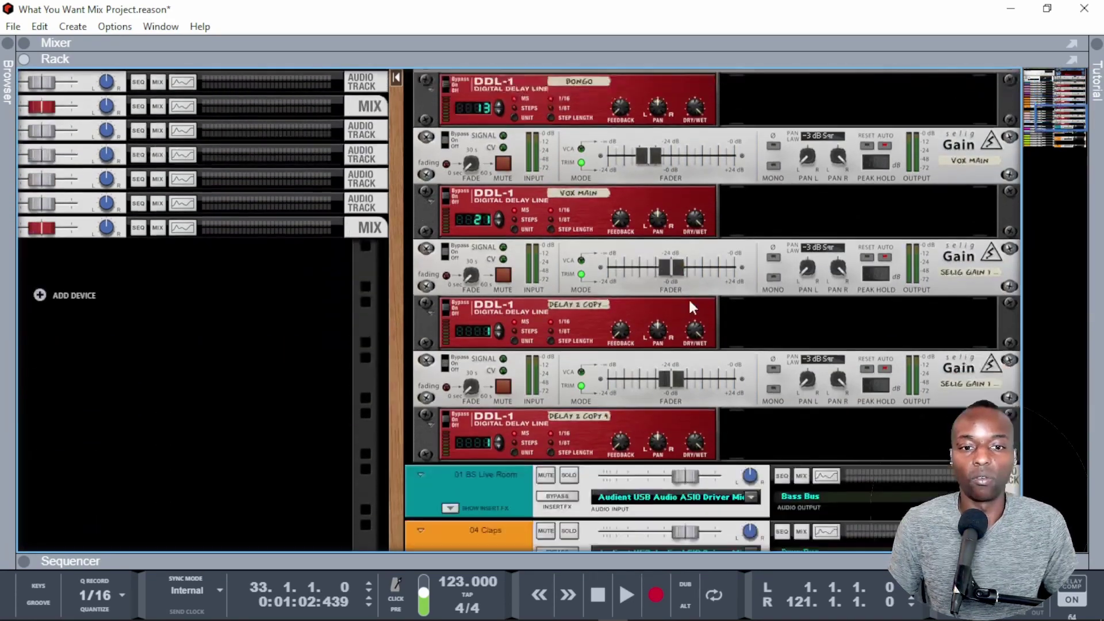
pyautogui.scroll(-5, 689, 298)
pyautogui.scroll(15, 693, 287)
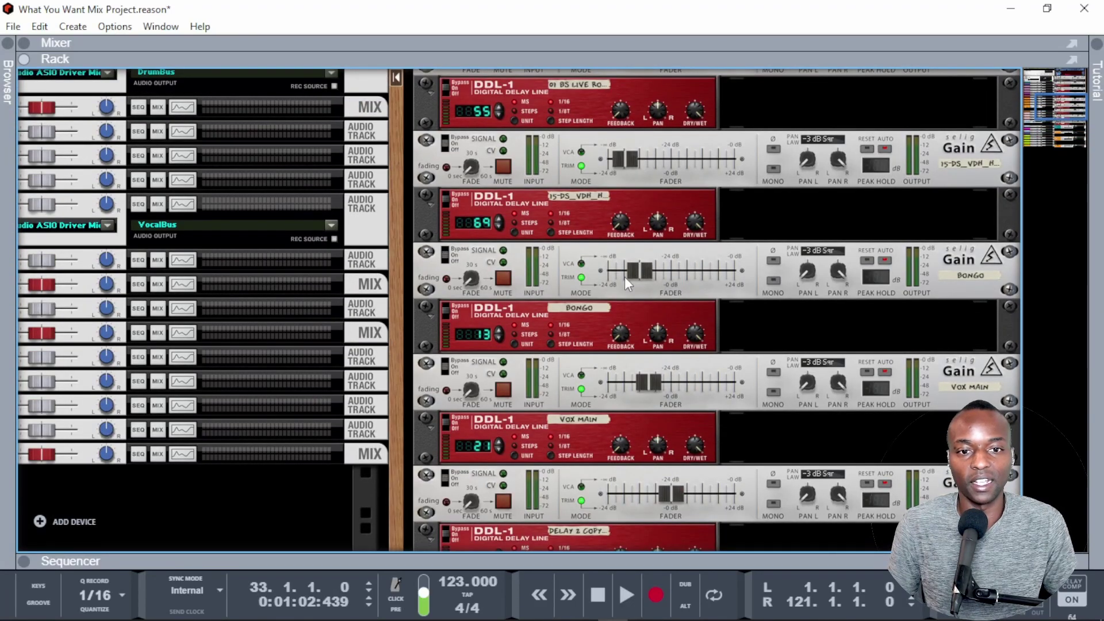
pyautogui.scroll(10, 613, 275)
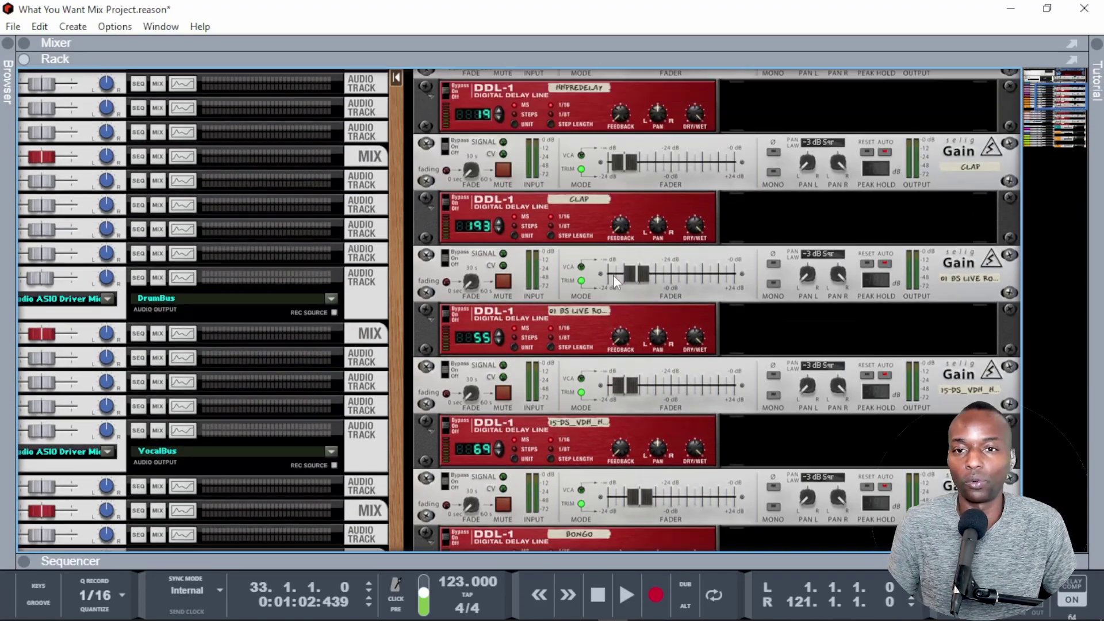
pyautogui.scroll(3, 613, 275)
pyautogui.scroll(-10, 613, 274)
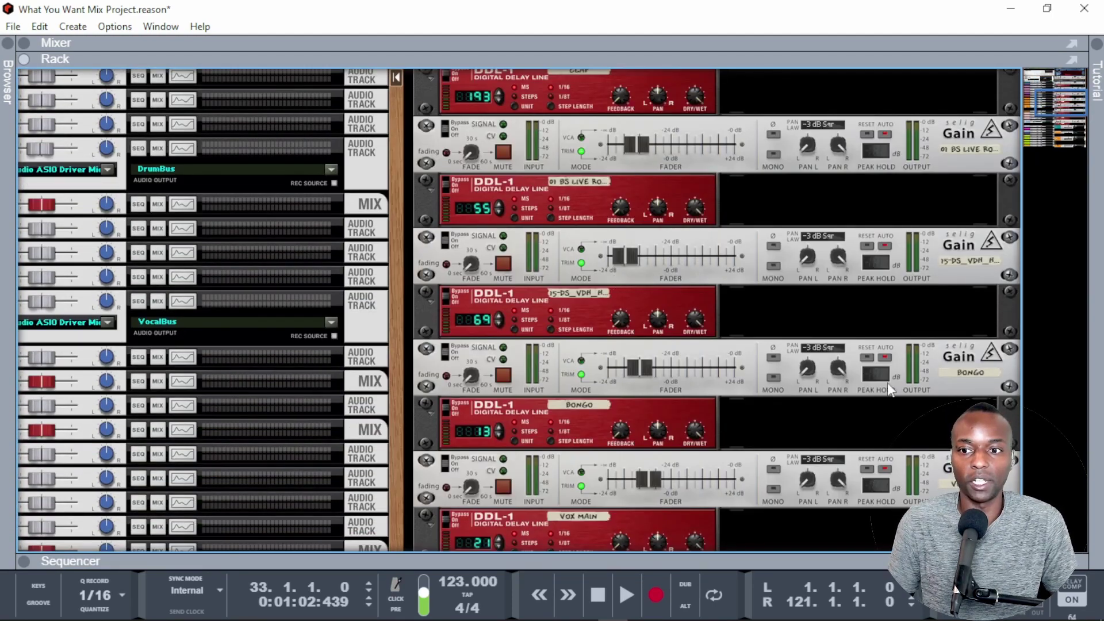
pyautogui.scroll(8, 769, 271)
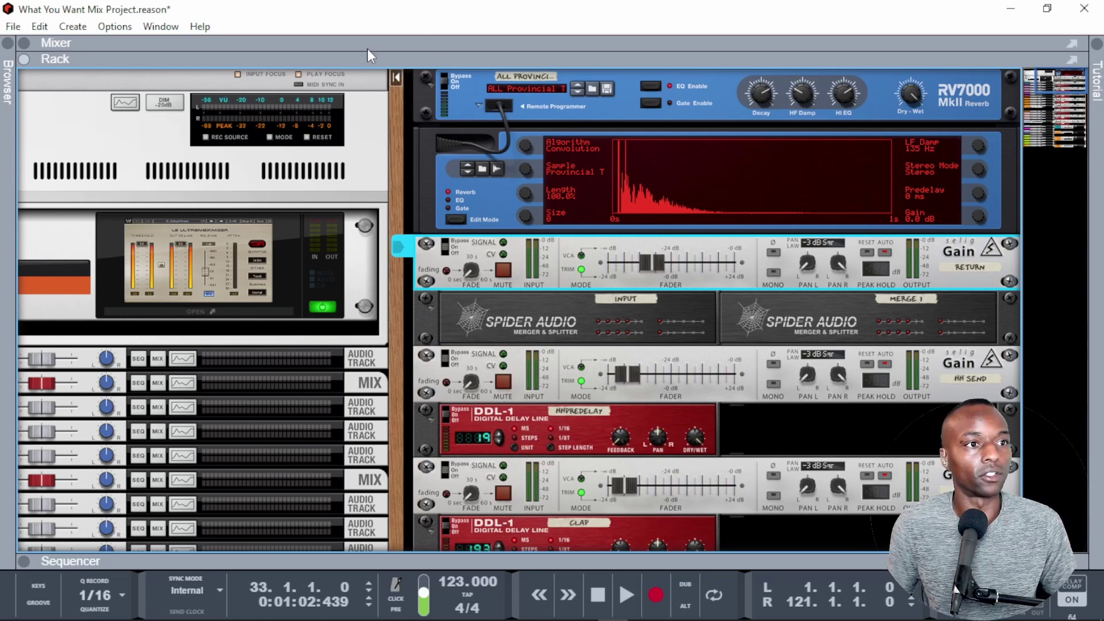
# Step: Open the recent project What You Want Mix Project Using Parallel Channels.reason and view its mixer sends and parallel channels
pyautogui.click(13, 26)
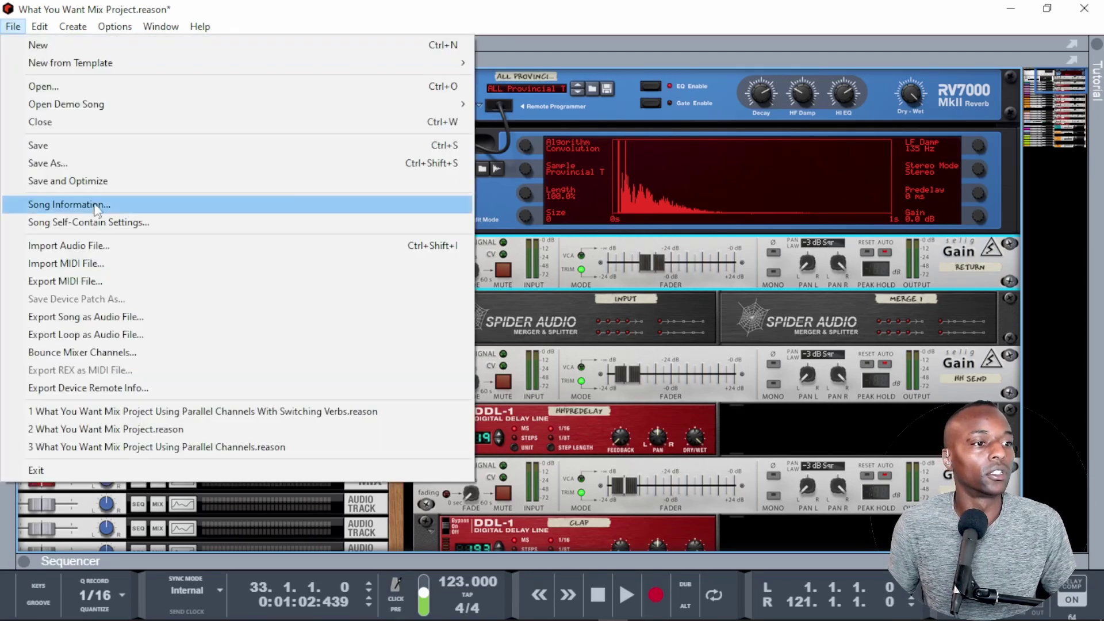
pyautogui.click(276, 447)
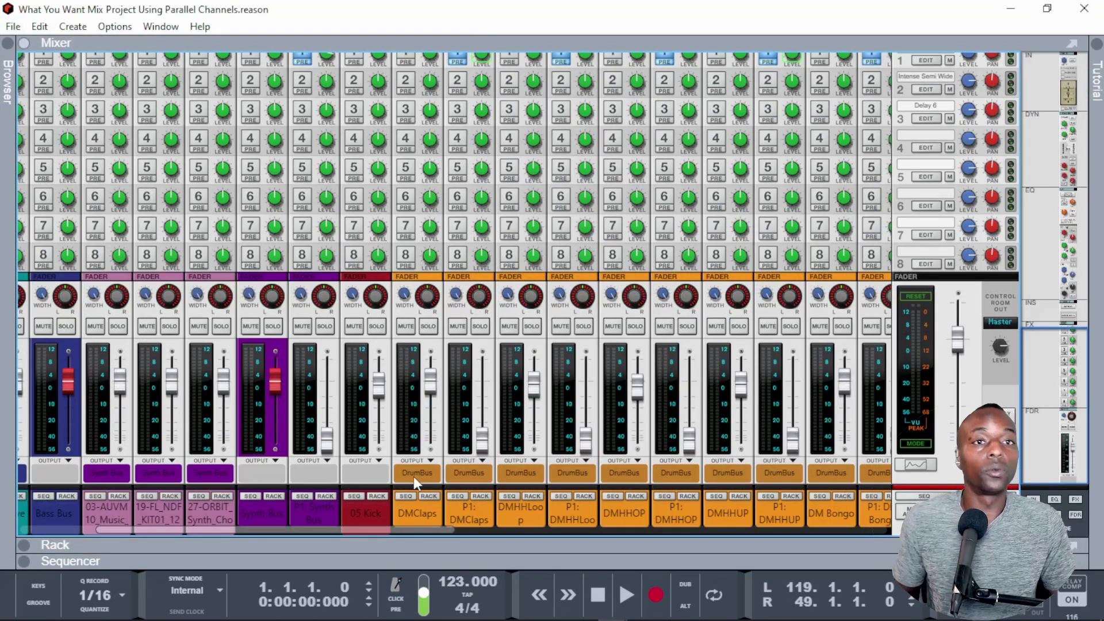
pyautogui.scroll(5, 413, 477)
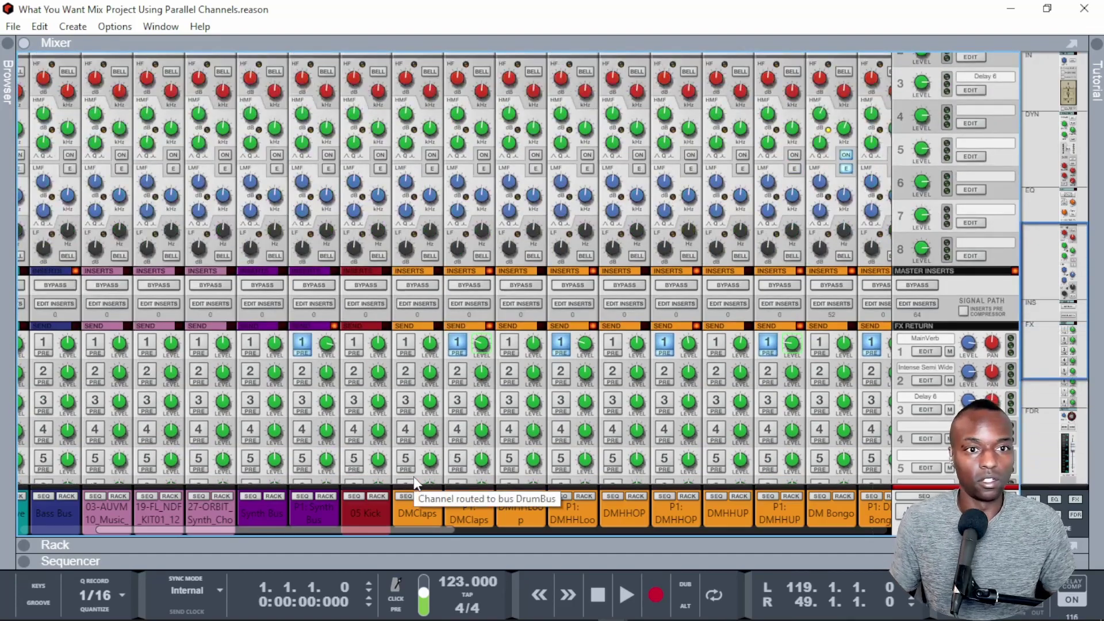
pyautogui.scroll(-3, 414, 479)
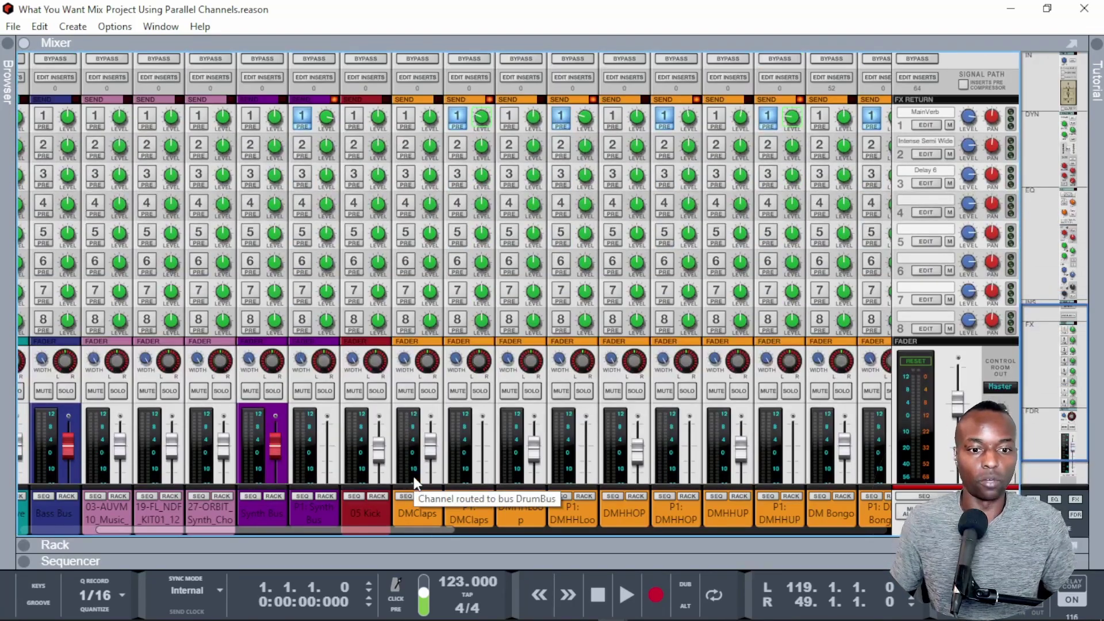
# Step: Fold the Bass Bus device in the rack and look over the drum tracks with their parallel channels before returning to the mixer
pyautogui.scroll(-1, 413, 476)
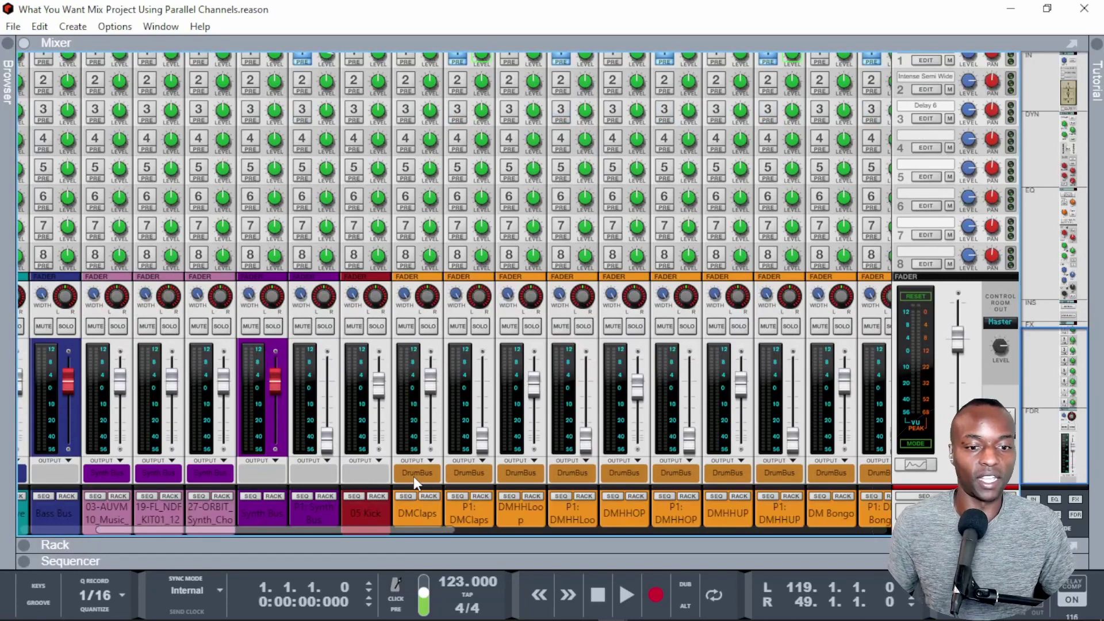
pyautogui.click(360, 542)
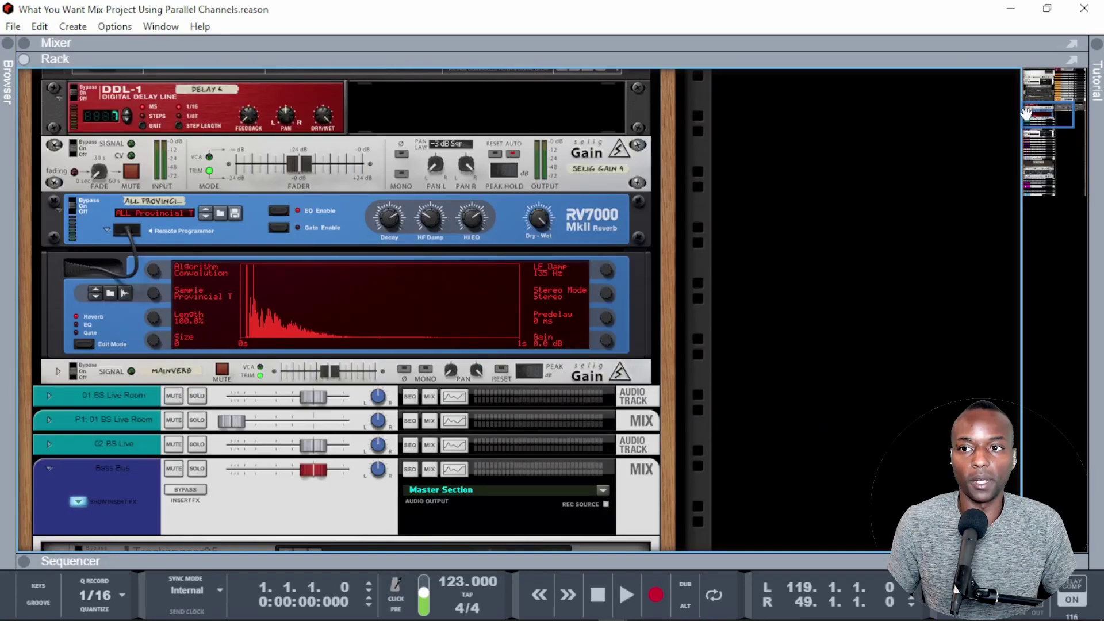
pyautogui.moveTo(1046, 113); pyautogui.dragTo(979, 139)
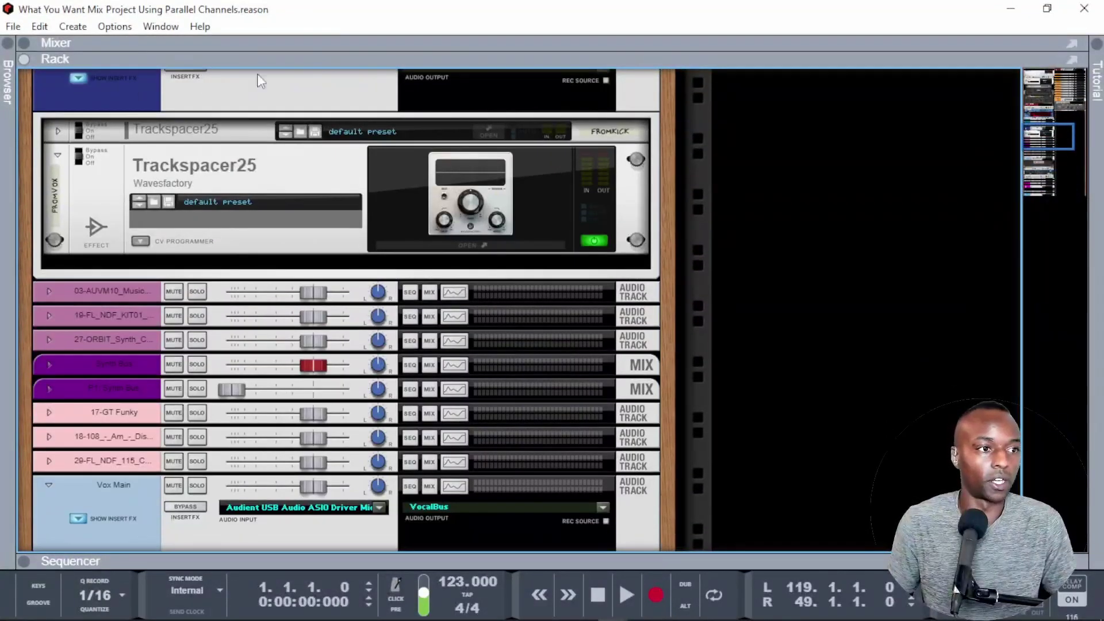
pyautogui.scroll(3, 27, 108)
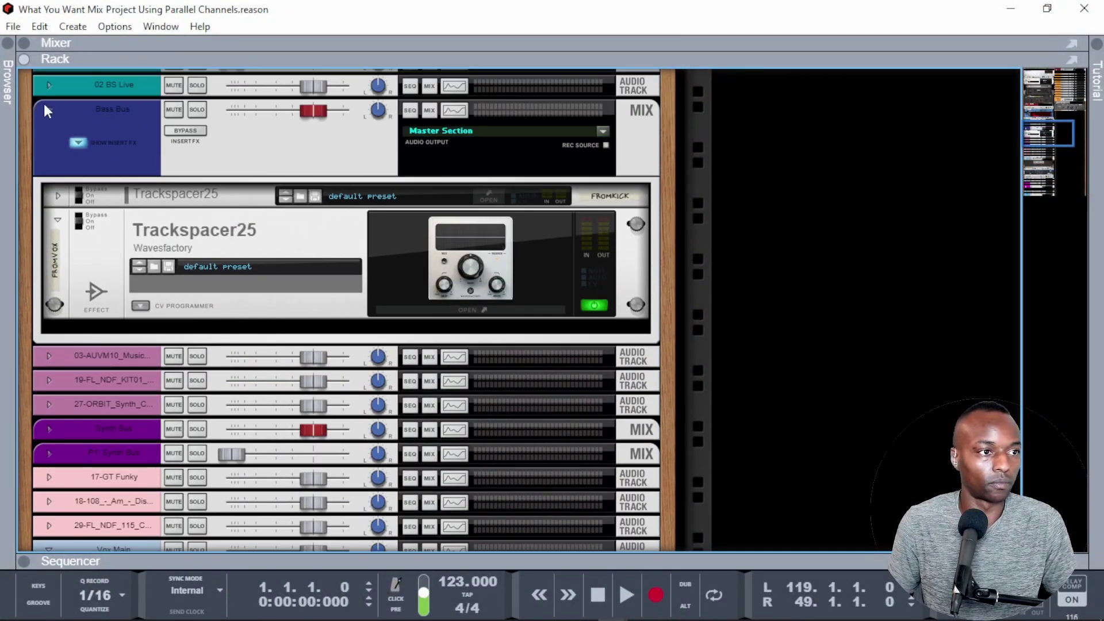
pyautogui.click(49, 109)
pyautogui.moveTo(1048, 115); pyautogui.dragTo(1080, 68)
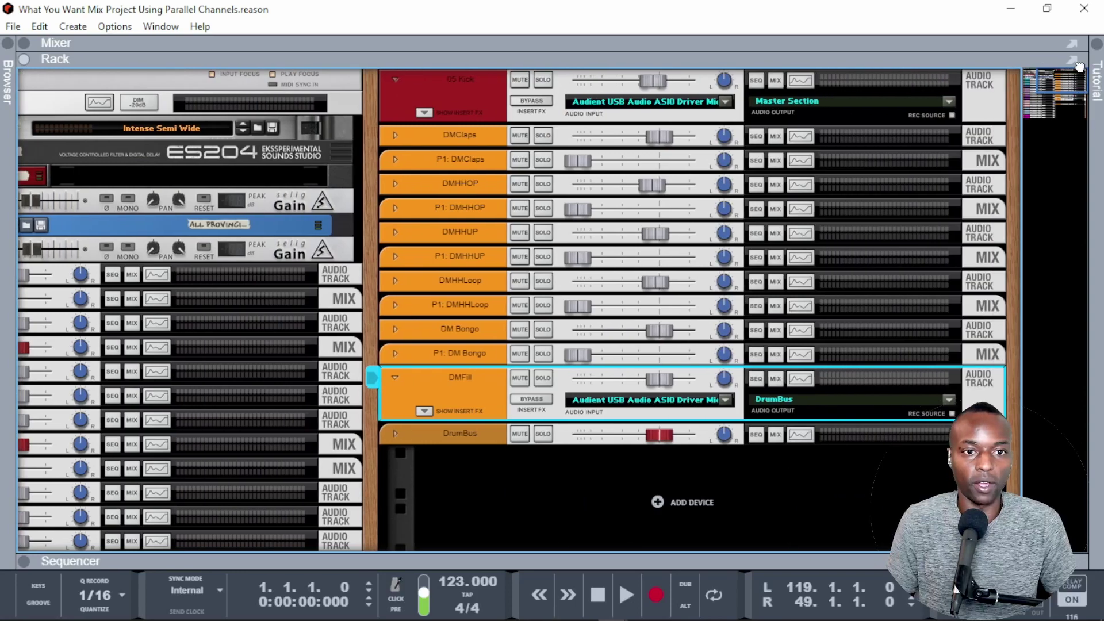
pyautogui.click(799, 42)
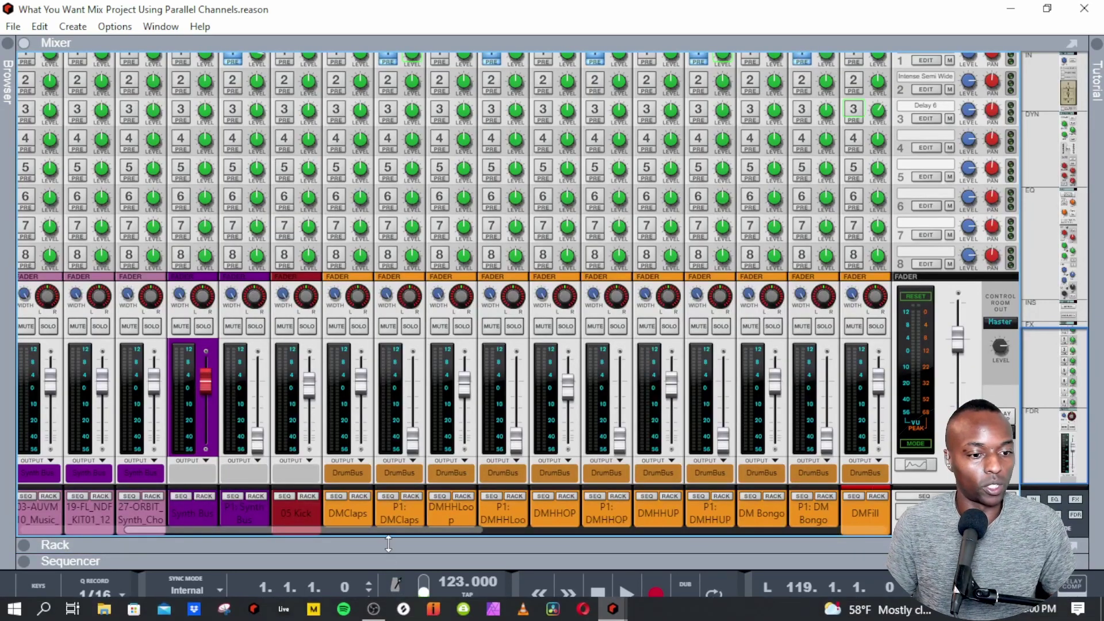
# Step: Compare the DMClaps channel with its parallel channel P1: DMClaps in the mixer, examining their FX sends, faders and output routing
pyautogui.moveTo(385, 531); pyautogui.dragTo(360, 540)
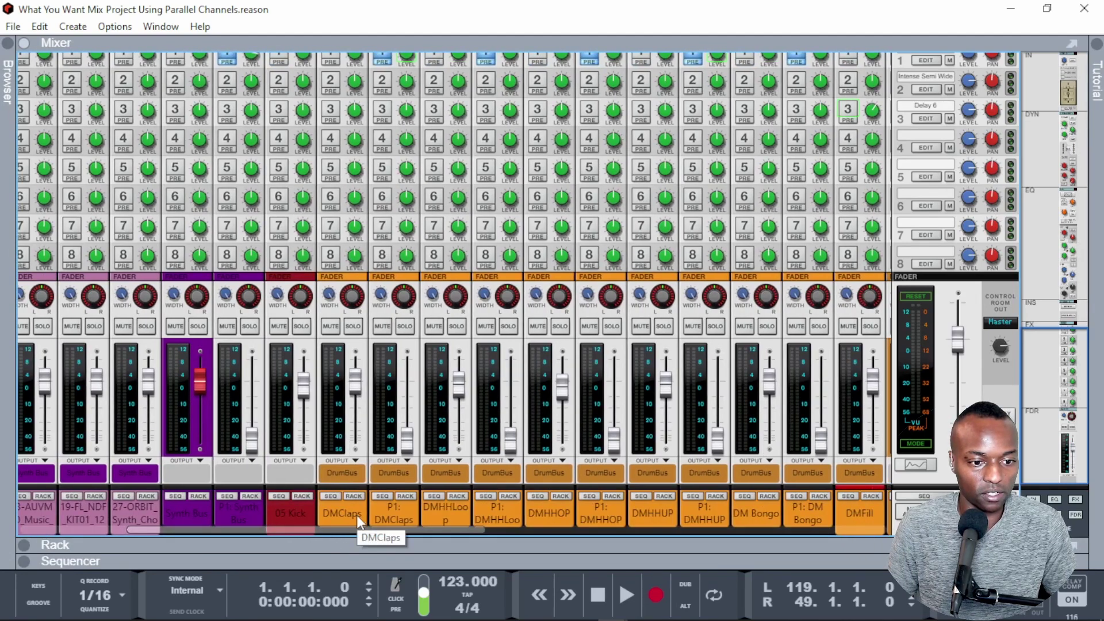
pyautogui.click(352, 519)
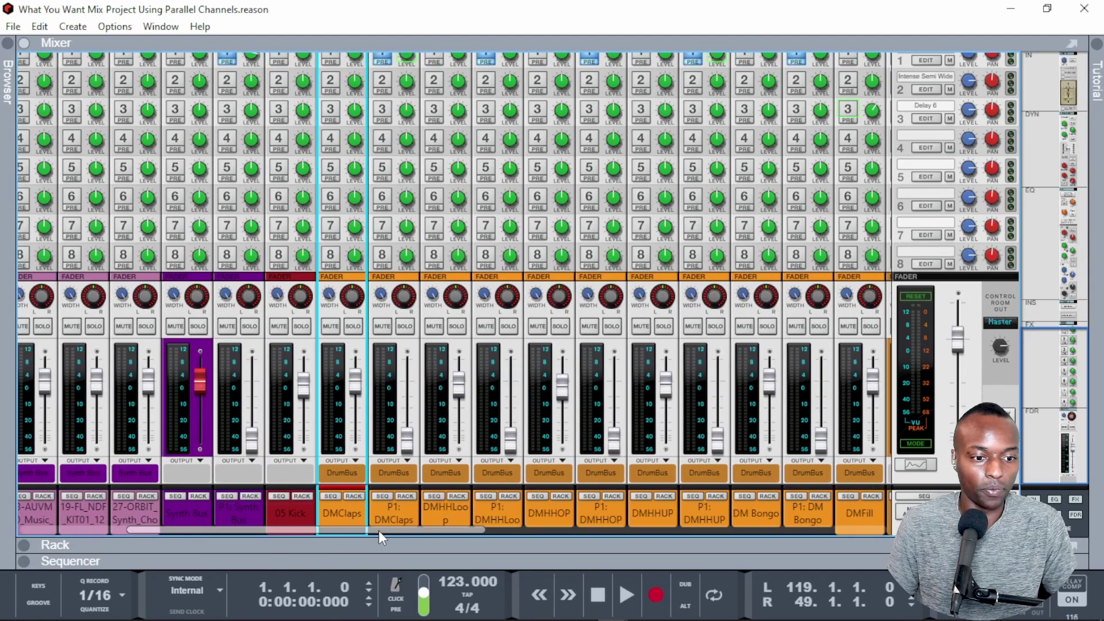
pyautogui.moveTo(378, 531); pyautogui.dragTo(382, 533)
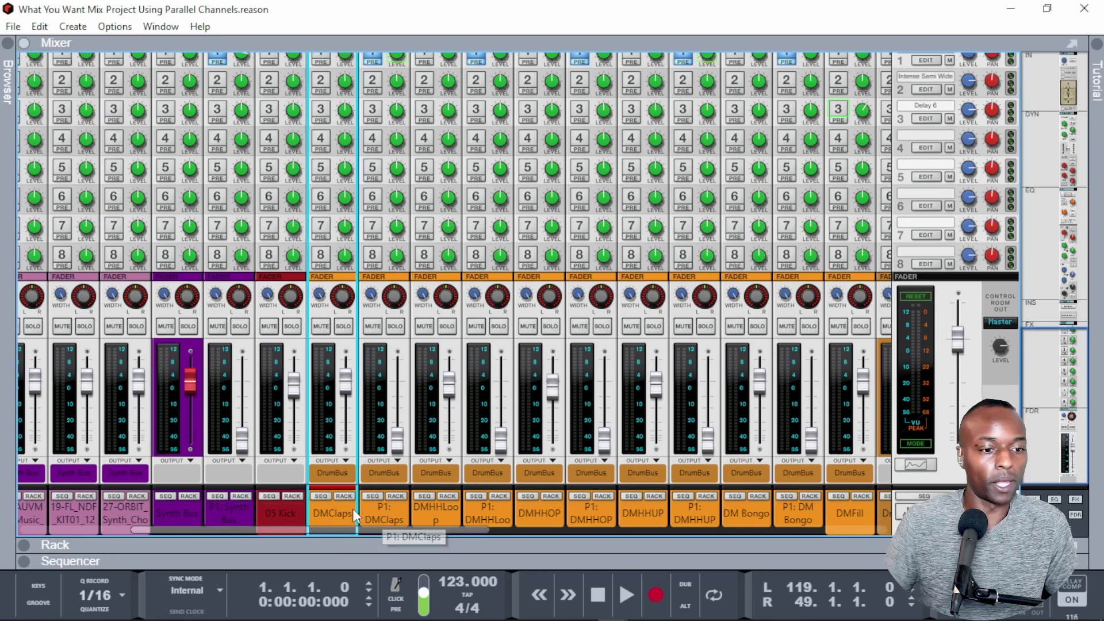
pyautogui.click(381, 518)
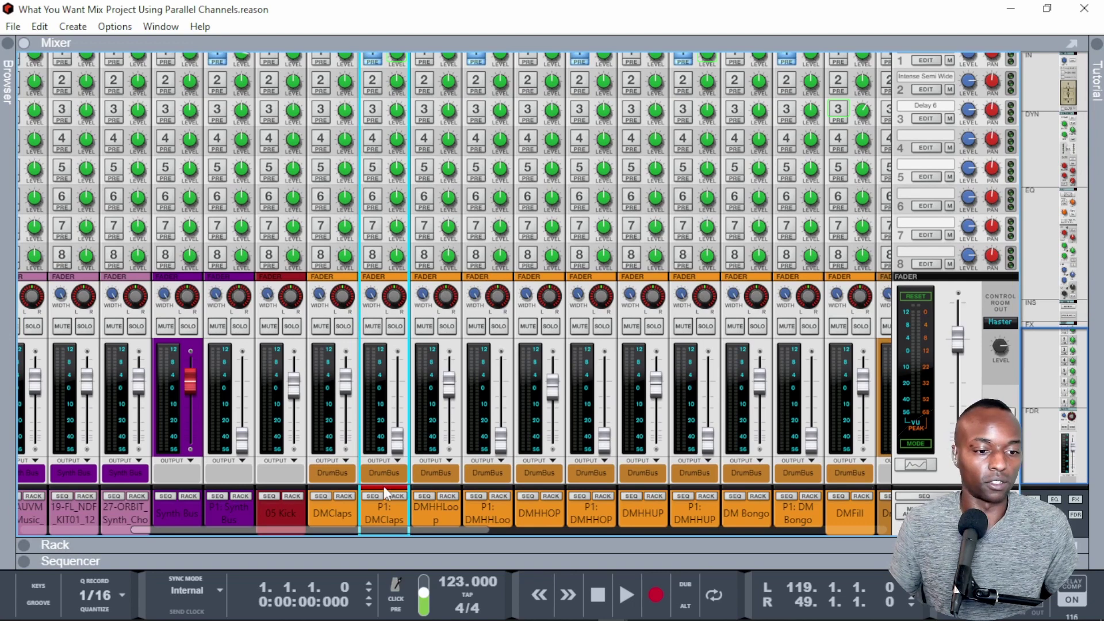
pyautogui.scroll(2, 398, 509)
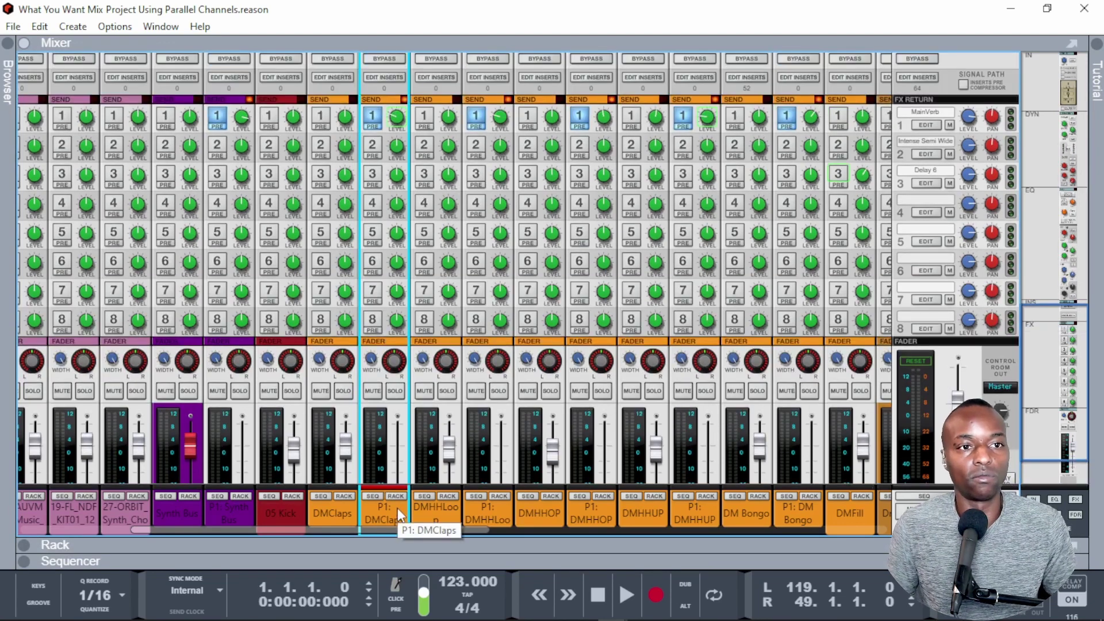
pyautogui.scroll(-2, 386, 494)
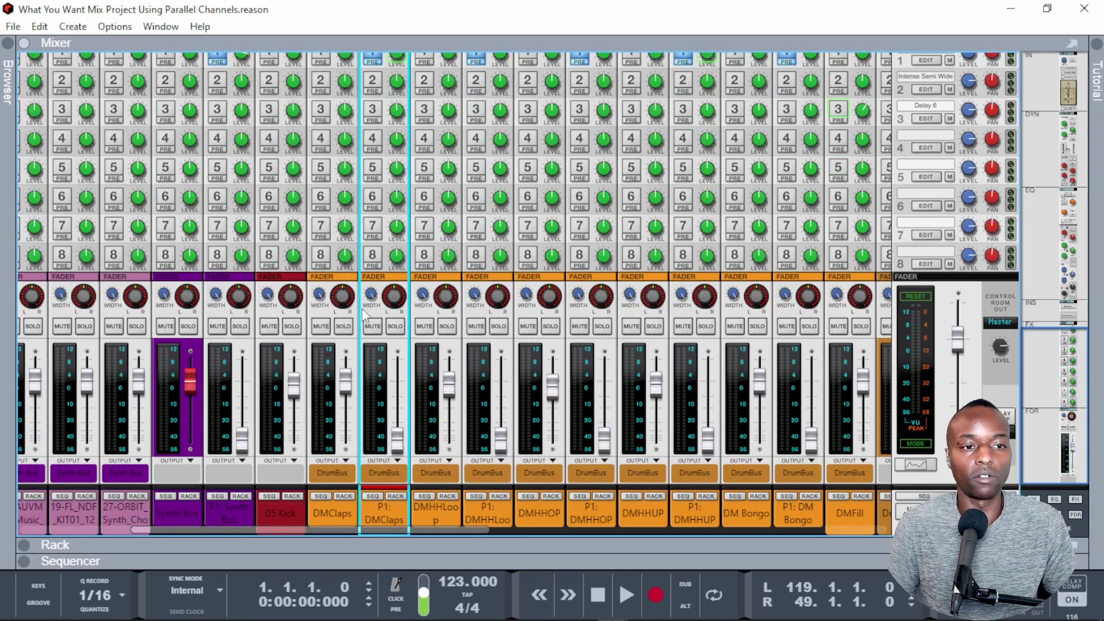
pyautogui.scroll(1, 428, 282)
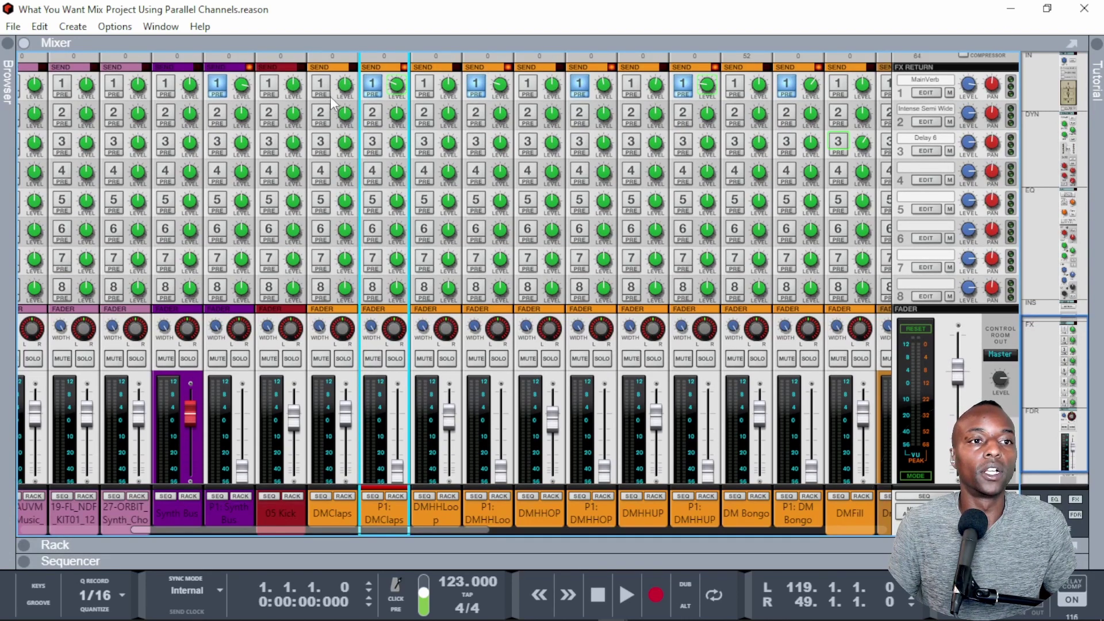
pyautogui.scroll(-1, 385, 98)
pyautogui.scroll(2, 373, 81)
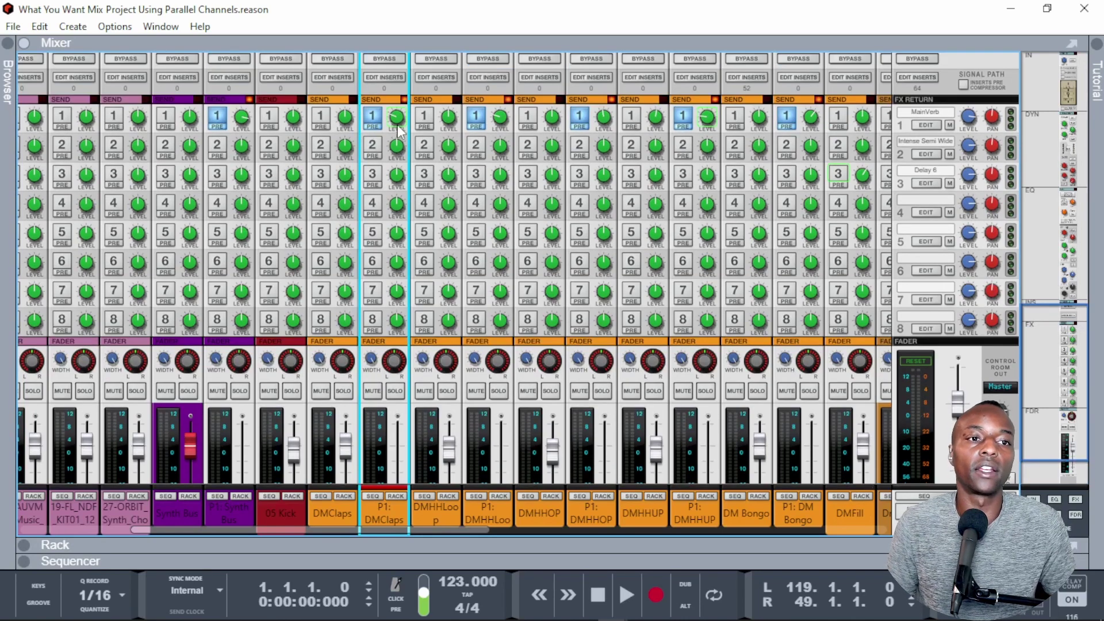
pyautogui.scroll(-2, 401, 132)
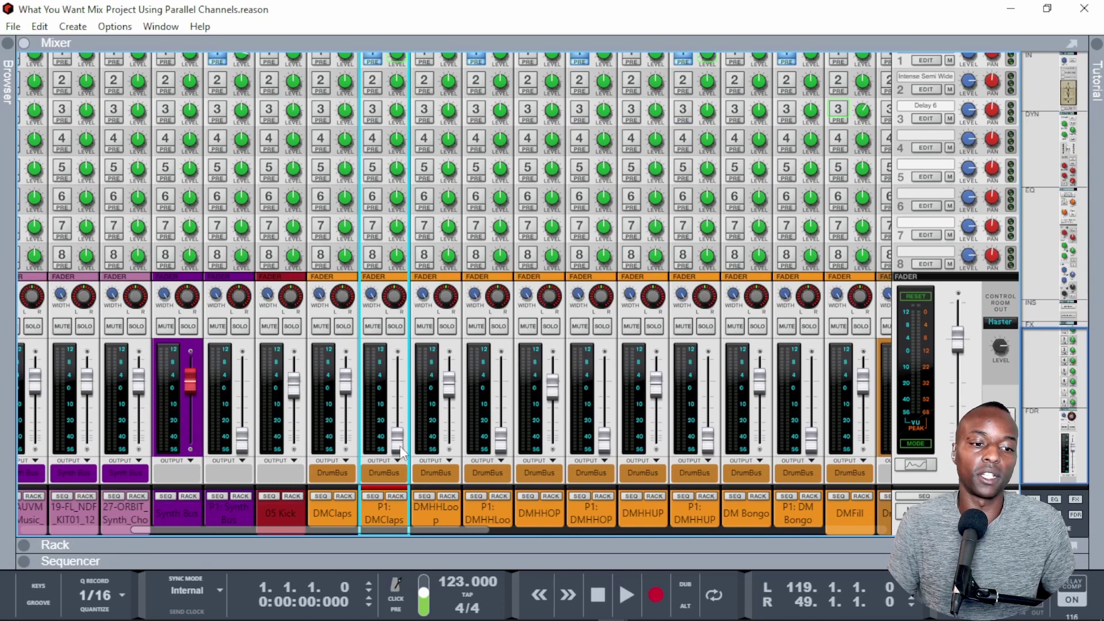
# Step: Move the P1: DMClaps fader, leaving it at its minimum, and clear the automation of that channel's FX1 send level
pyautogui.moveTo(396, 427); pyautogui.dragTo(396, 436)
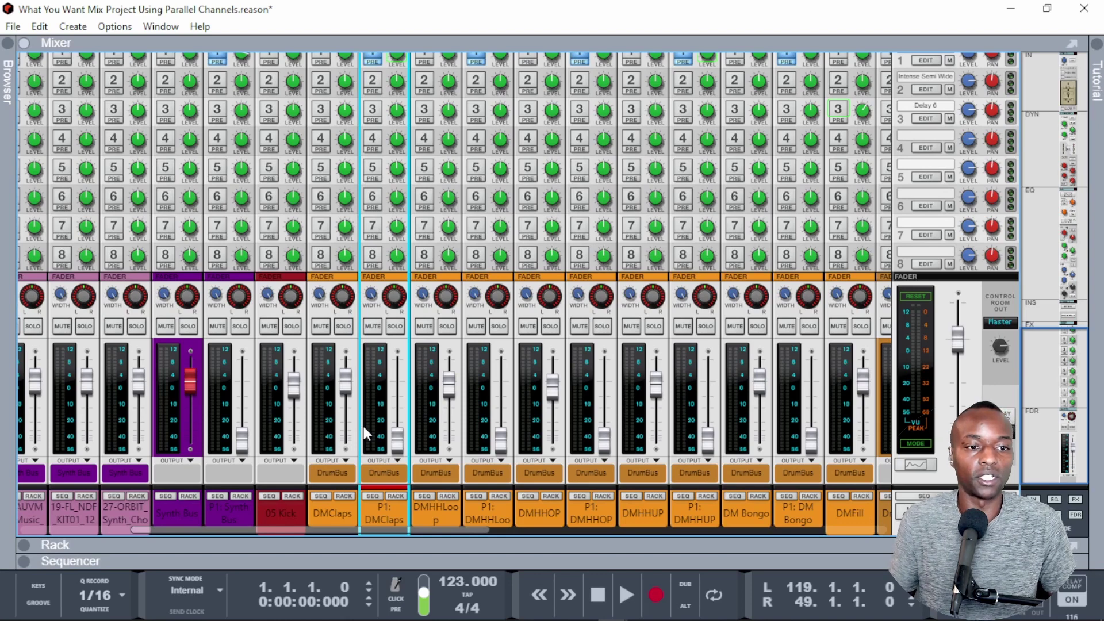
pyautogui.scroll(3, 381, 336)
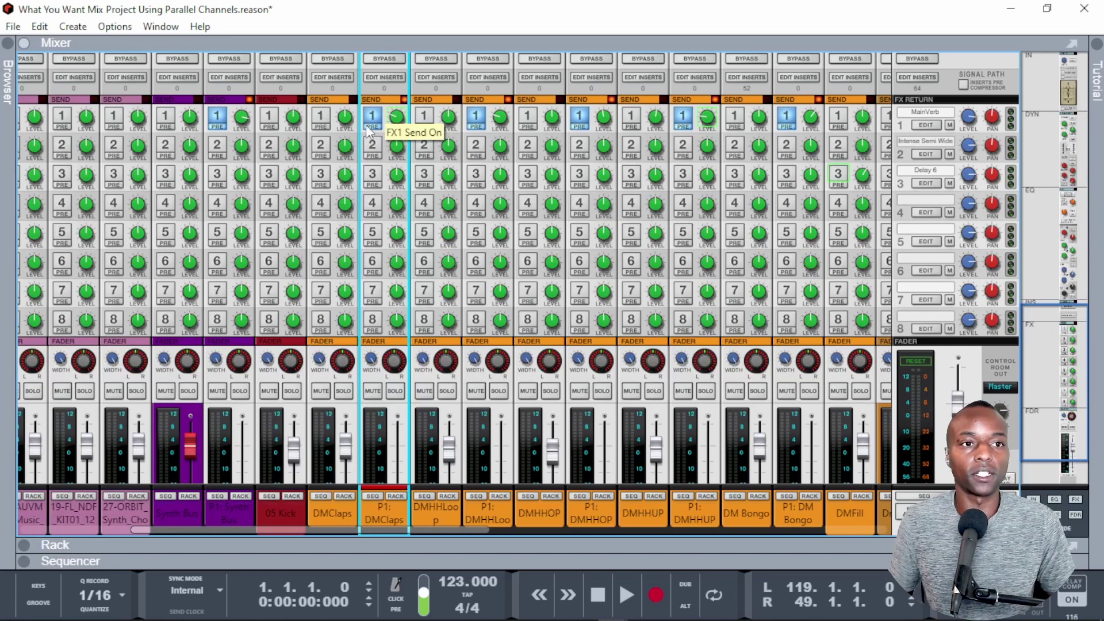
pyautogui.rightClick(396, 120)
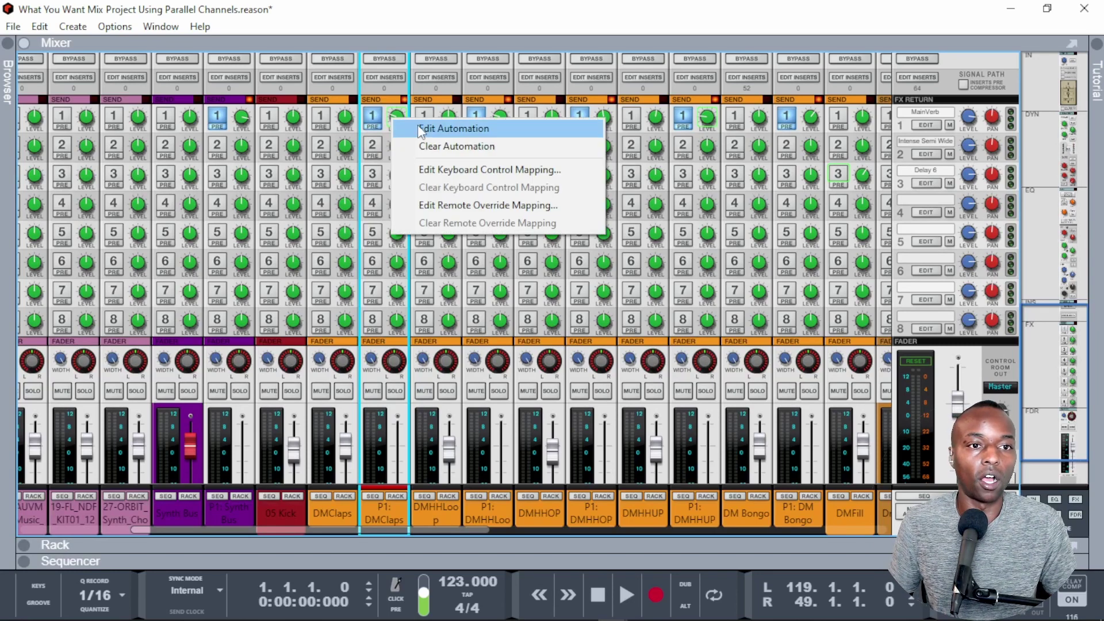
pyautogui.click(424, 149)
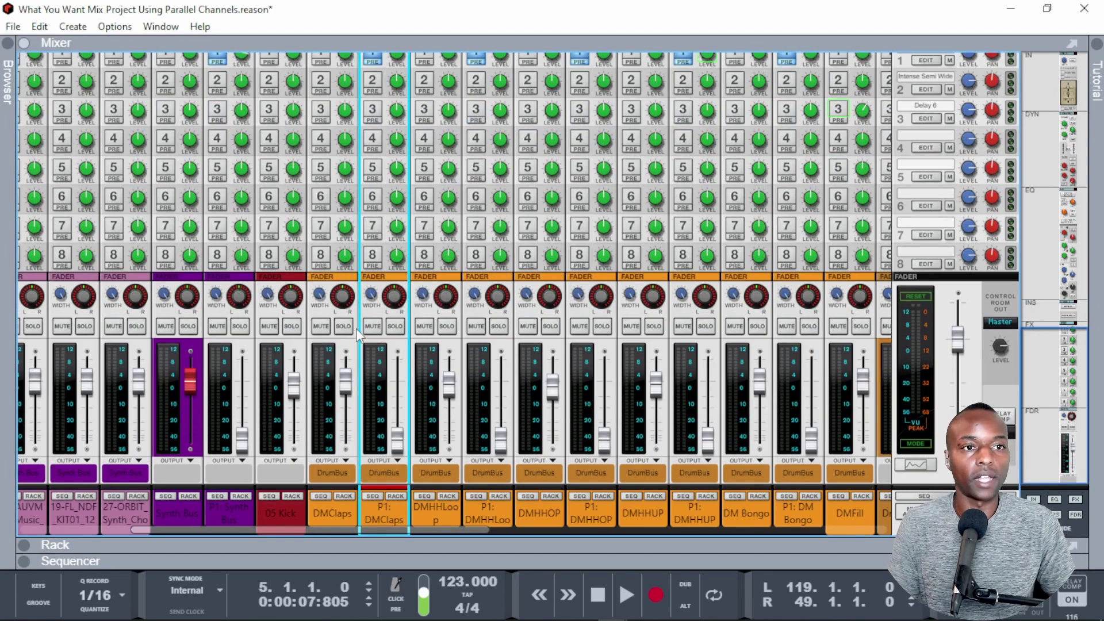
# Step: Play the song from bar 5 and raise the FX1 send level of P1: DMClaps while listening
pyautogui.press('space')
pyautogui.scroll(3, 357, 329)
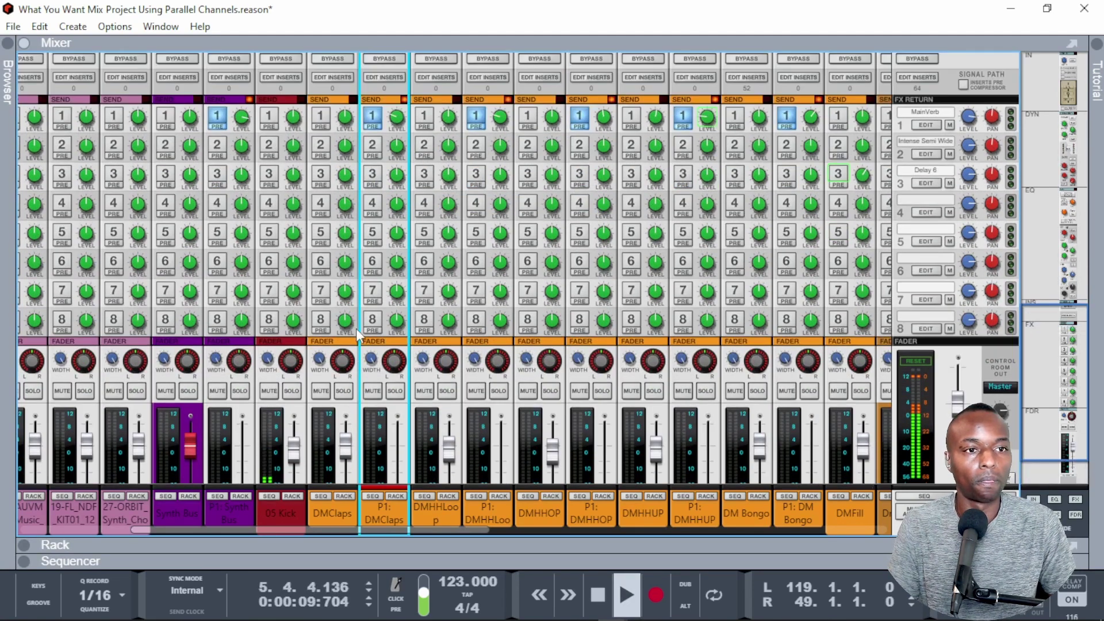
pyautogui.press('space')
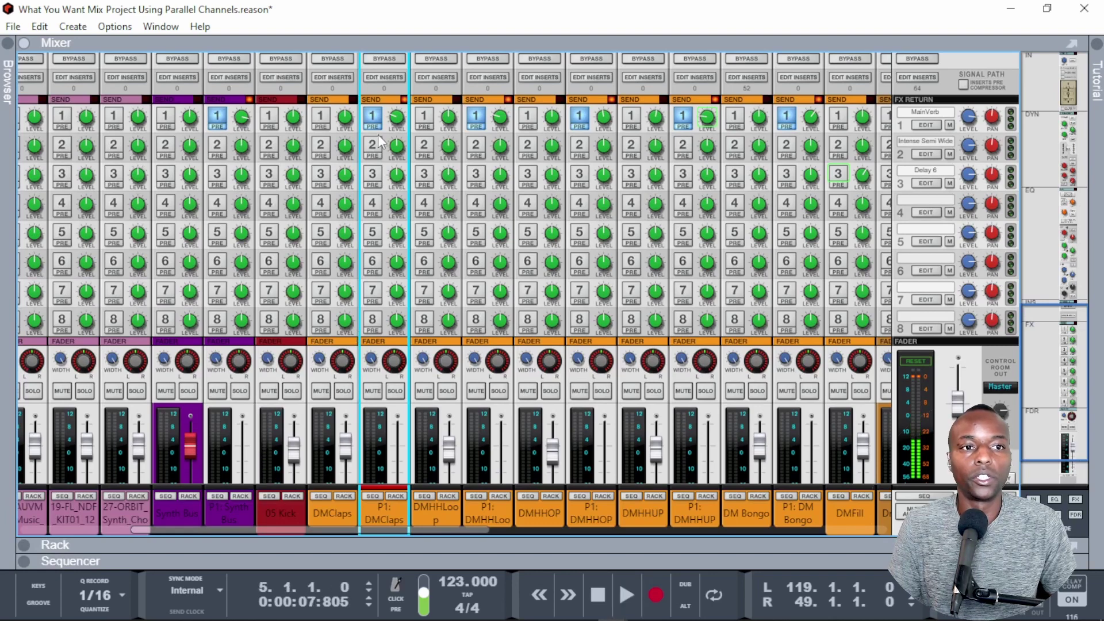
pyautogui.moveTo(395, 125)
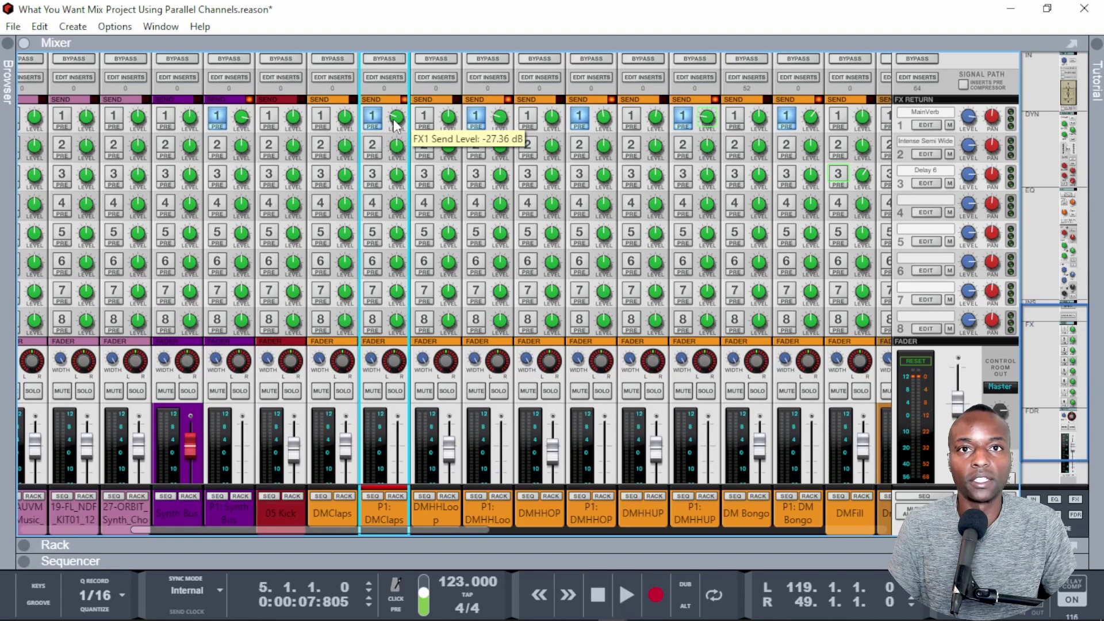
pyautogui.press('space')
pyautogui.moveTo(396, 126); pyautogui.dragTo(362, 58)
pyautogui.press('space')
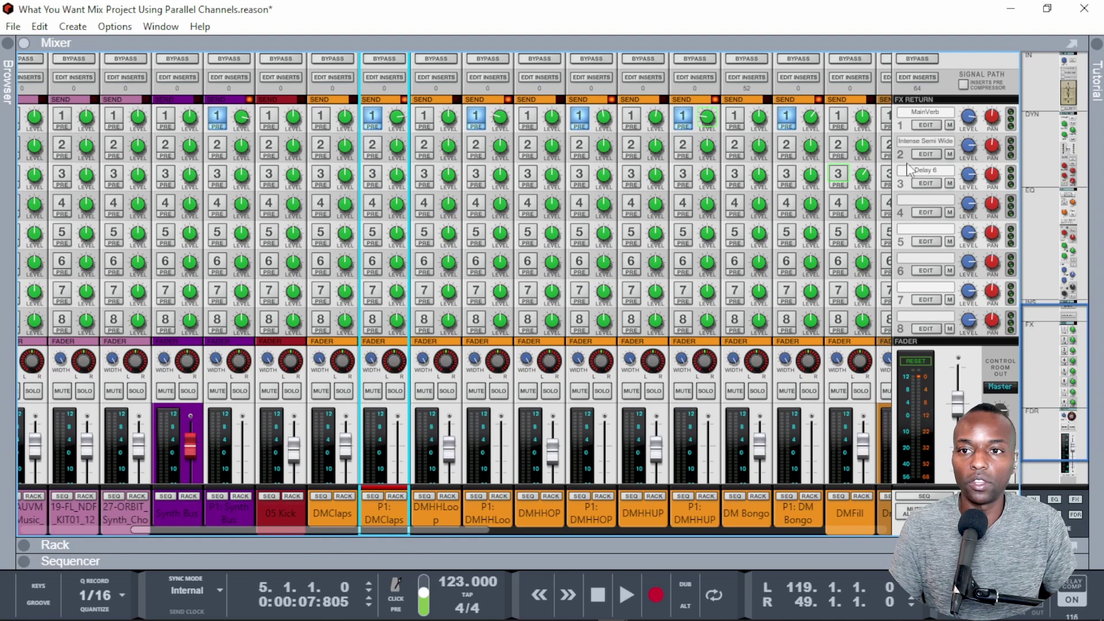
# Step: Show the MainVerb return in the rack, unfold its RV7000 MkII reverb, and enlarge the mixer area again
pyautogui.click(925, 125)
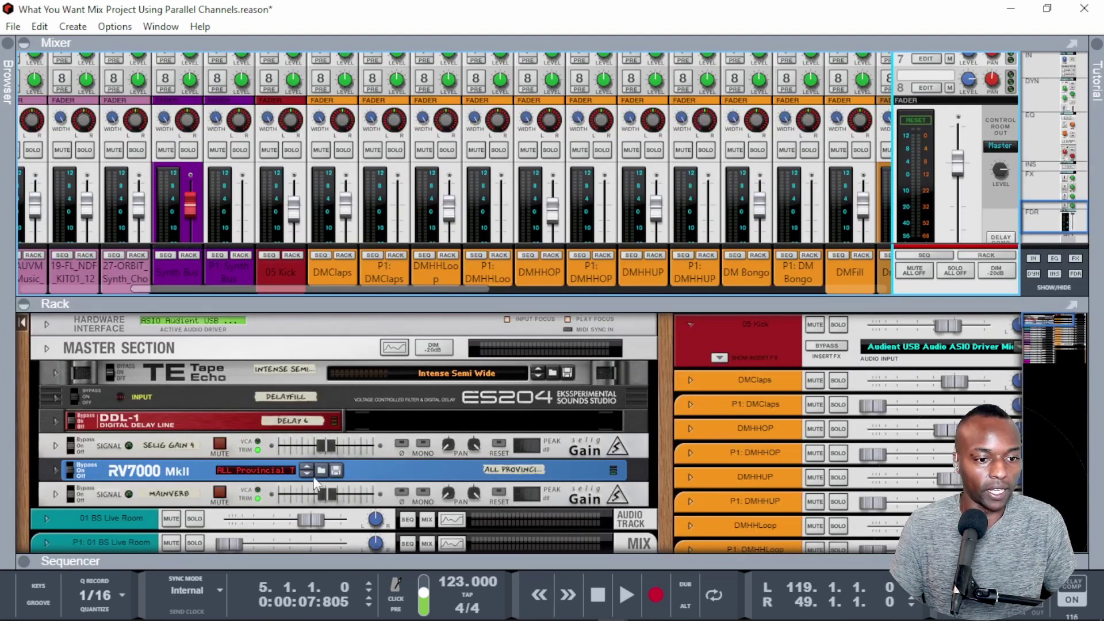
pyautogui.click(52, 470)
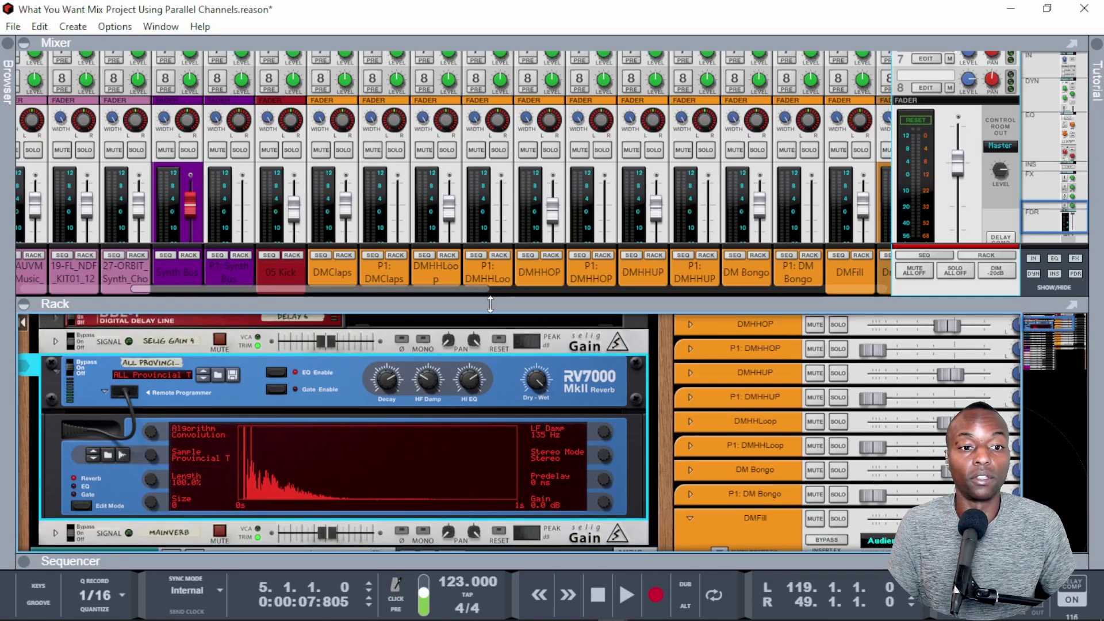
pyautogui.moveTo(492, 322); pyautogui.dragTo(513, 541)
# Step: Show the P1: DMClaps channel in the rack and replay the passage from bar 5 to hear its reverb send
pyautogui.press('space')
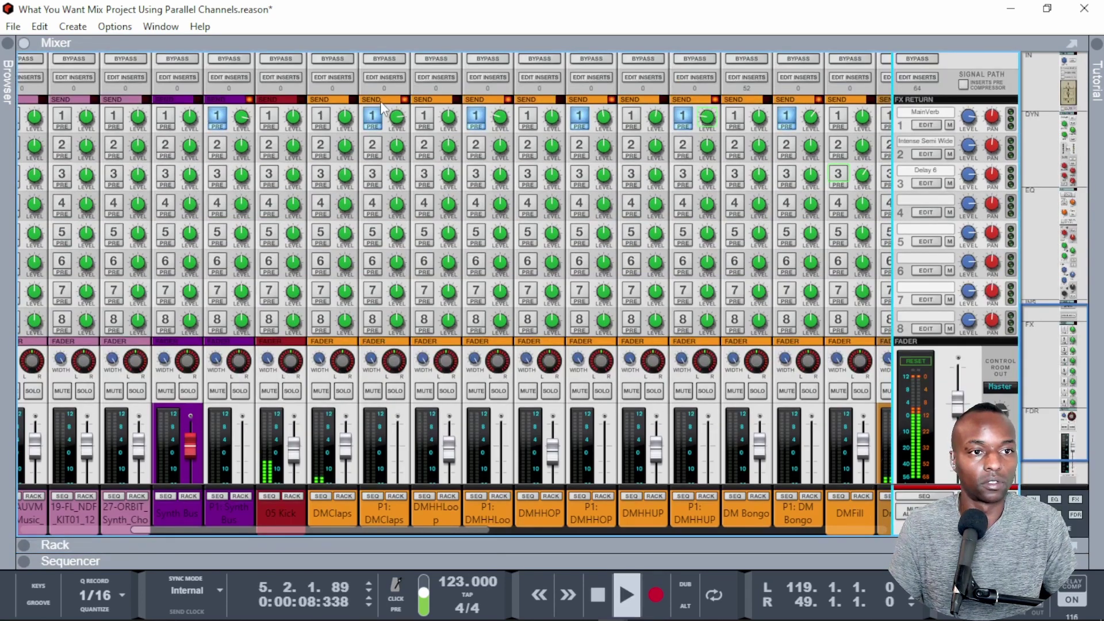
pyautogui.press('space')
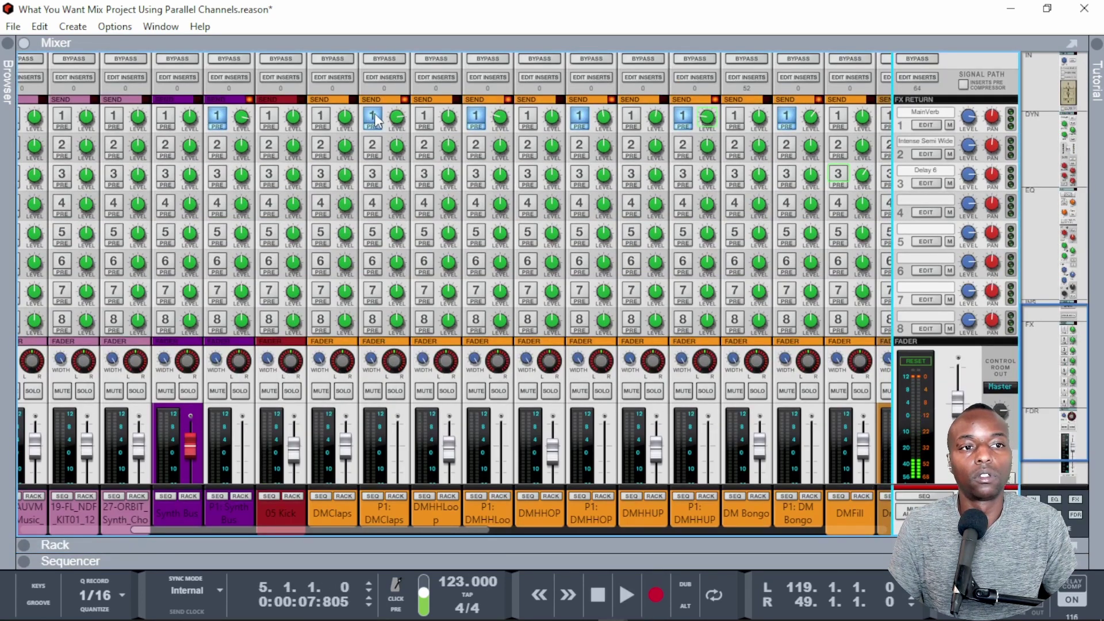
pyautogui.click(396, 496)
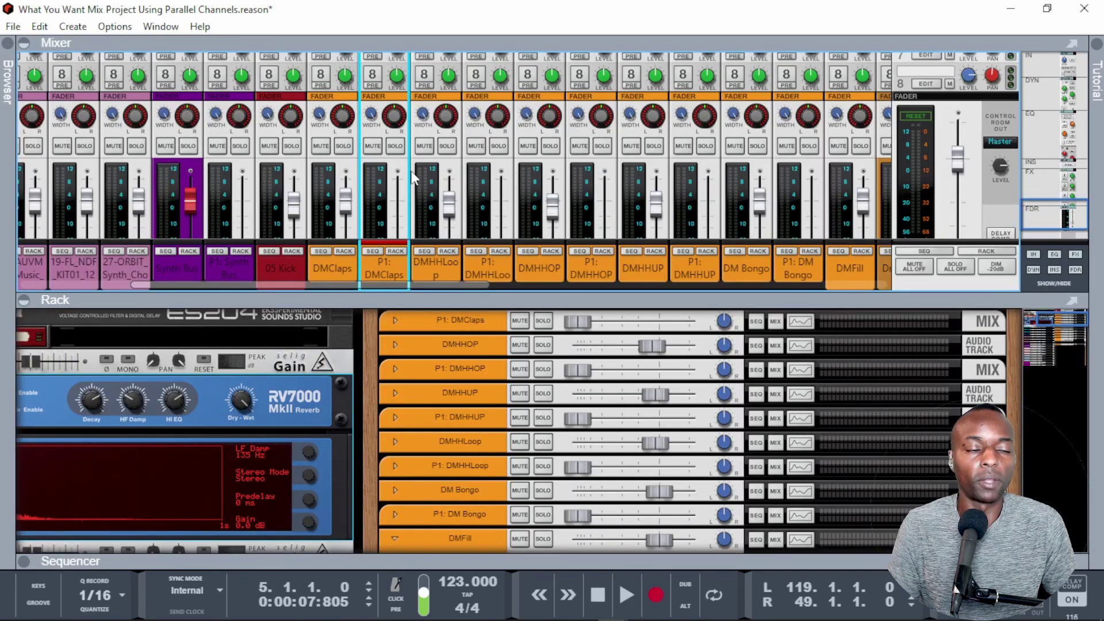
pyautogui.scroll(5, 413, 179)
pyautogui.press('space')
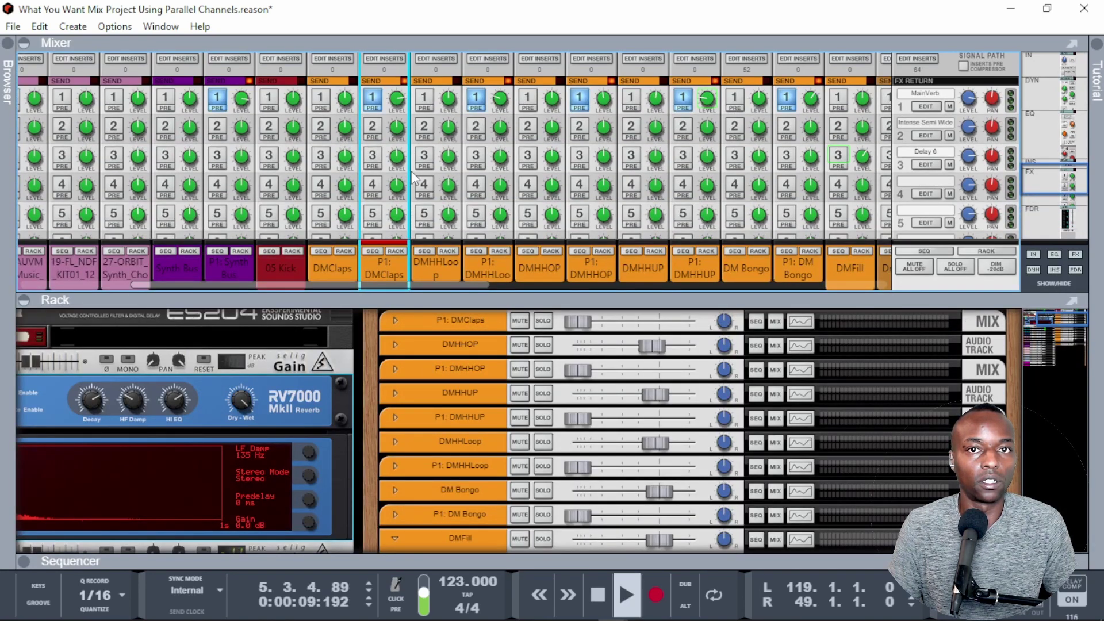
pyautogui.press('space')
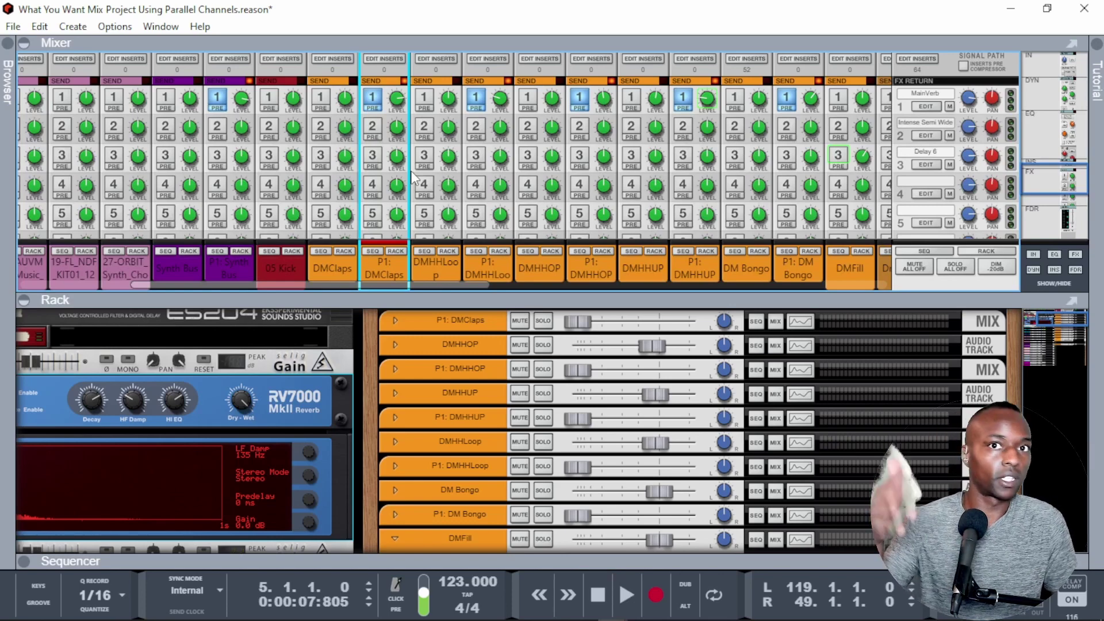
pyautogui.press('space')
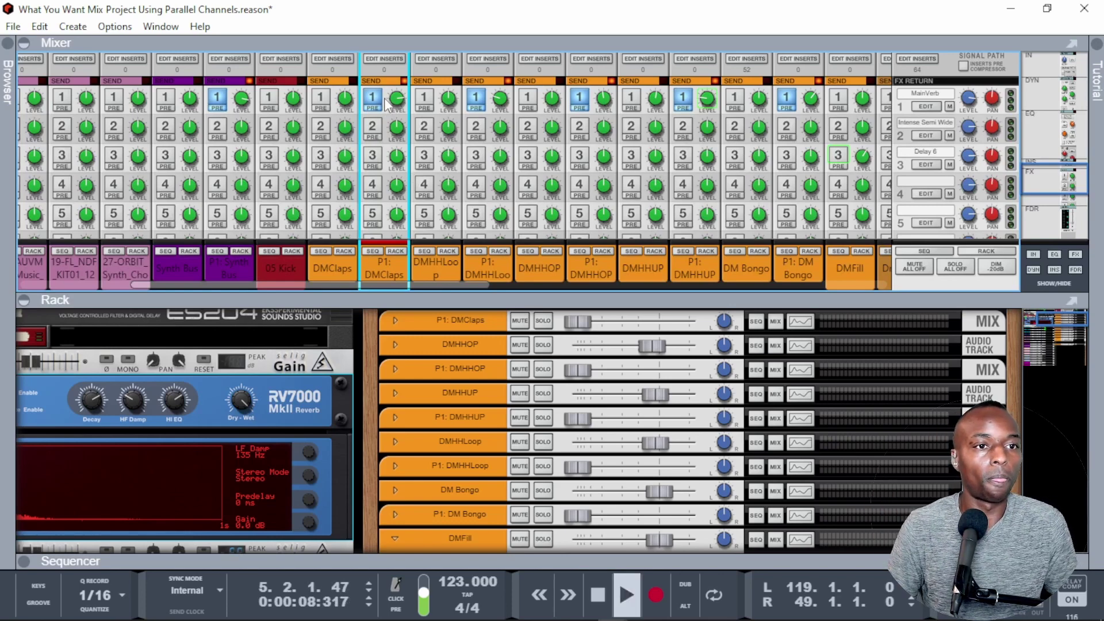
pyautogui.press('space')
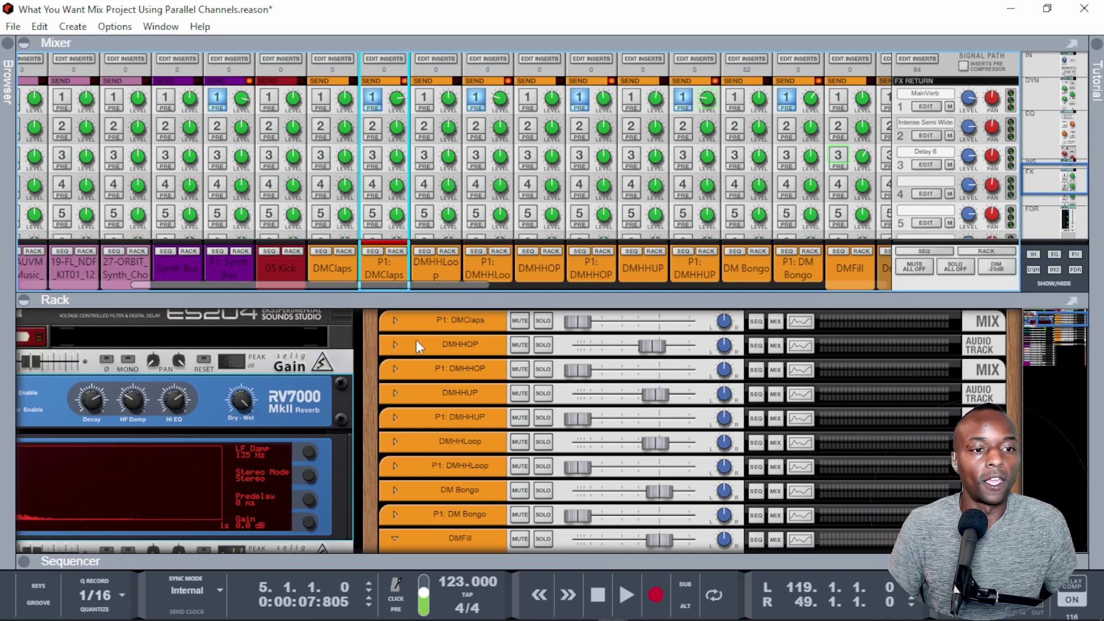
# Step: Unfold the P1: DMClaps channel in the rack and select its DDL-1 insert delay
pyautogui.click(394, 322)
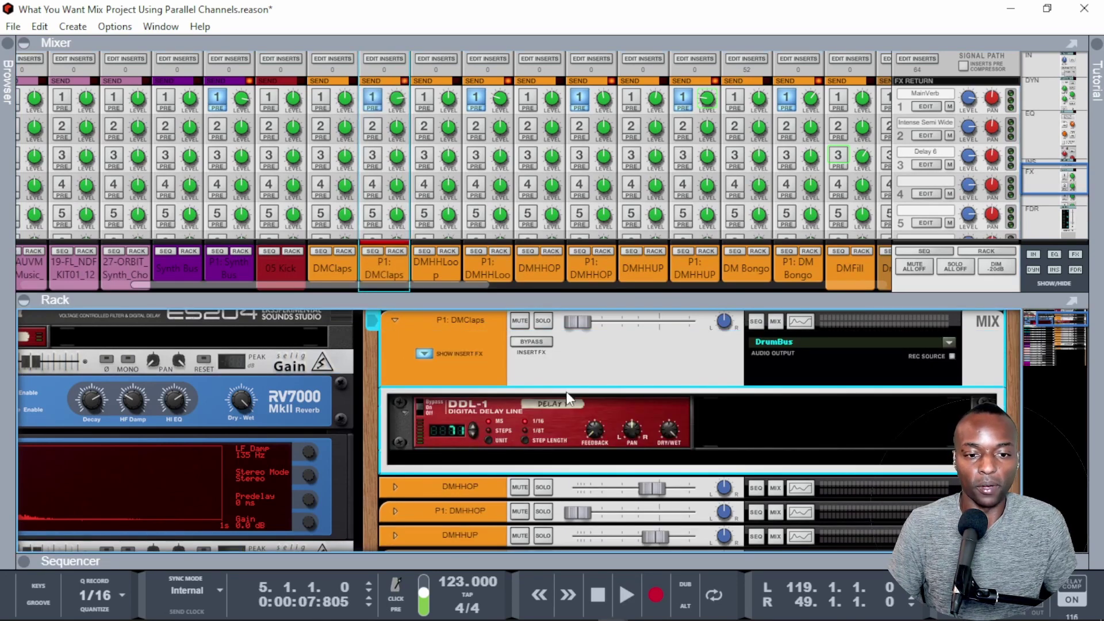
pyautogui.click(574, 415)
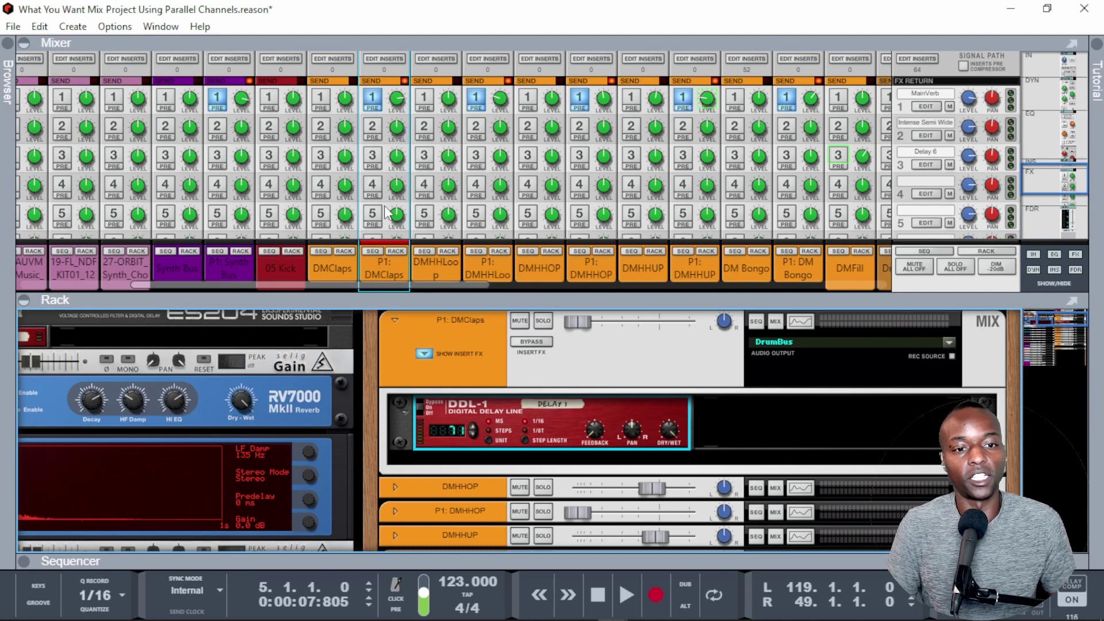
pyautogui.scroll(-5, 387, 213)
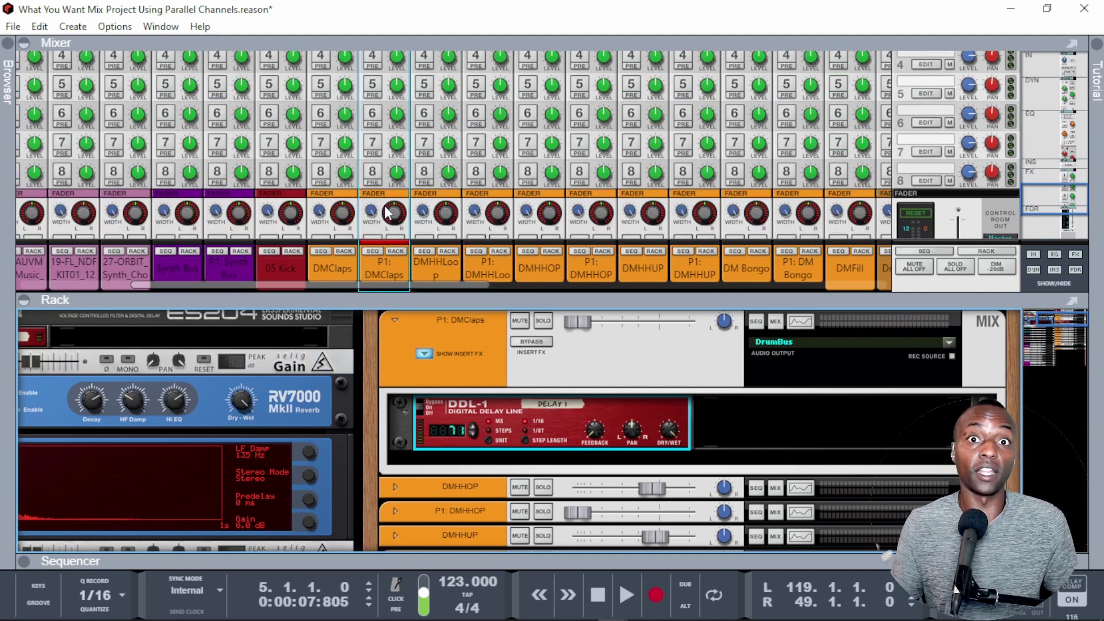
# Step: Play the song from bar 5 and try DDL-1 delay times between 1 and 391 ms on P1: DMClaps
pyautogui.scroll(-5, 387, 213)
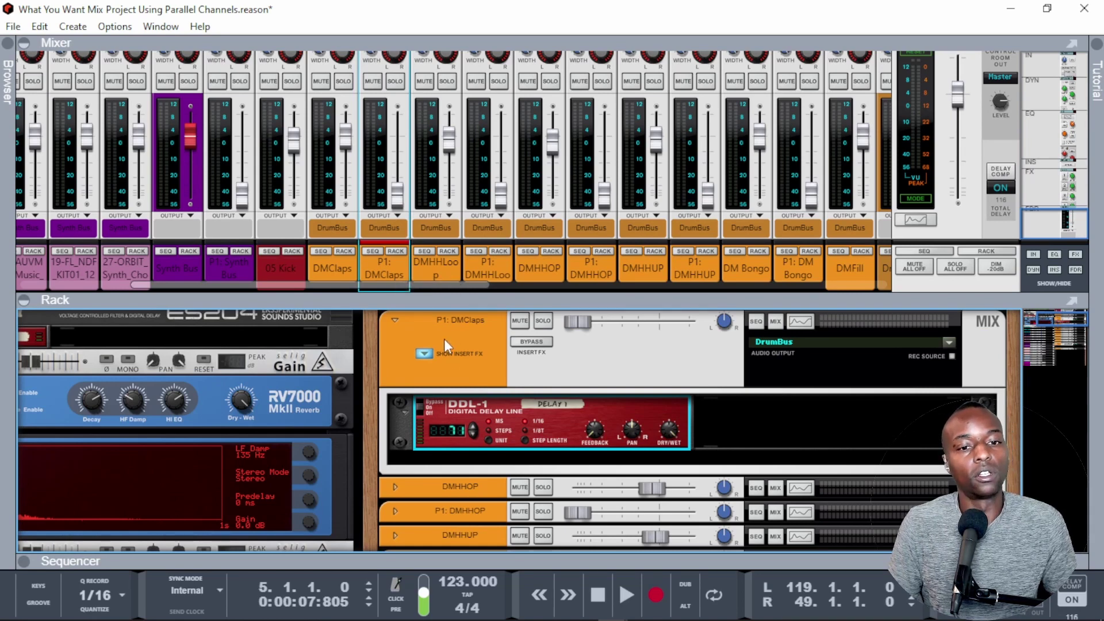
pyautogui.scroll(1, 444, 340)
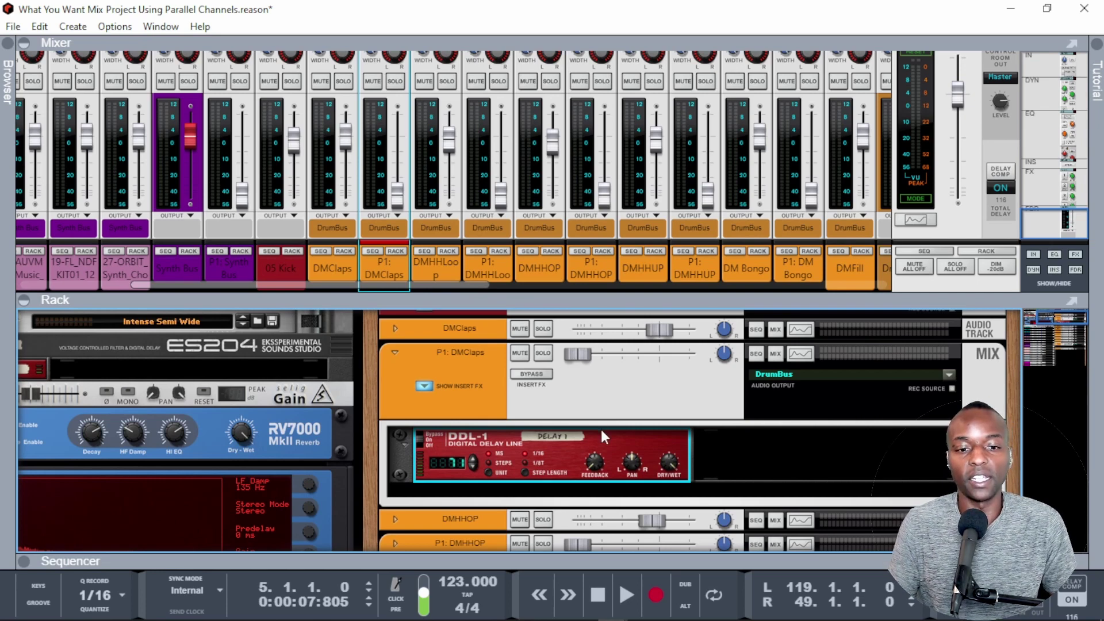
pyautogui.scroll(5, 376, 169)
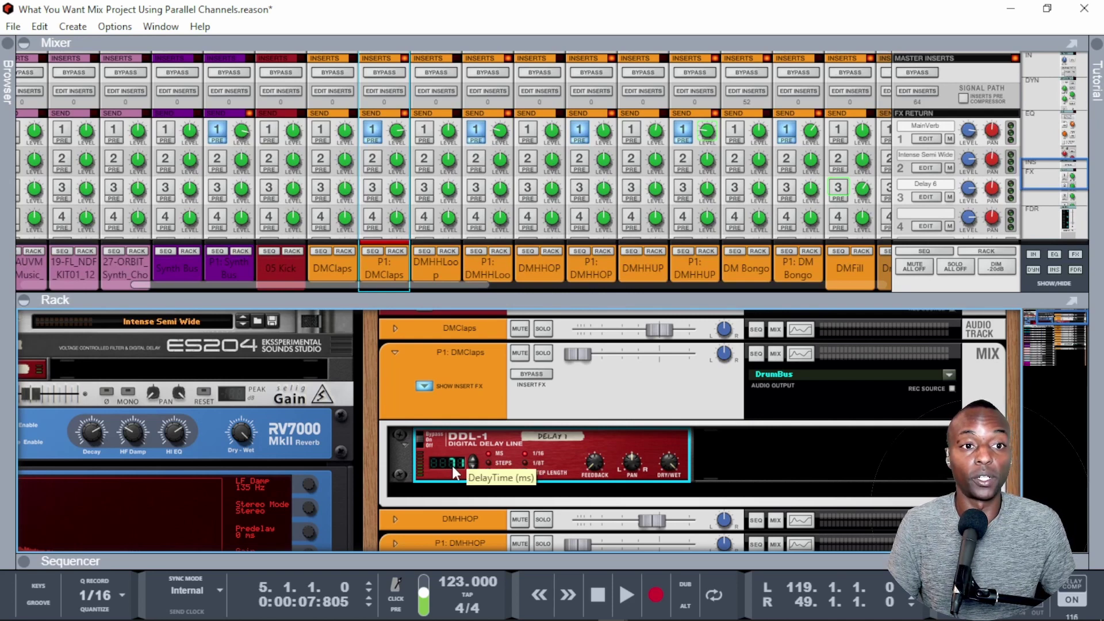
pyautogui.press('space')
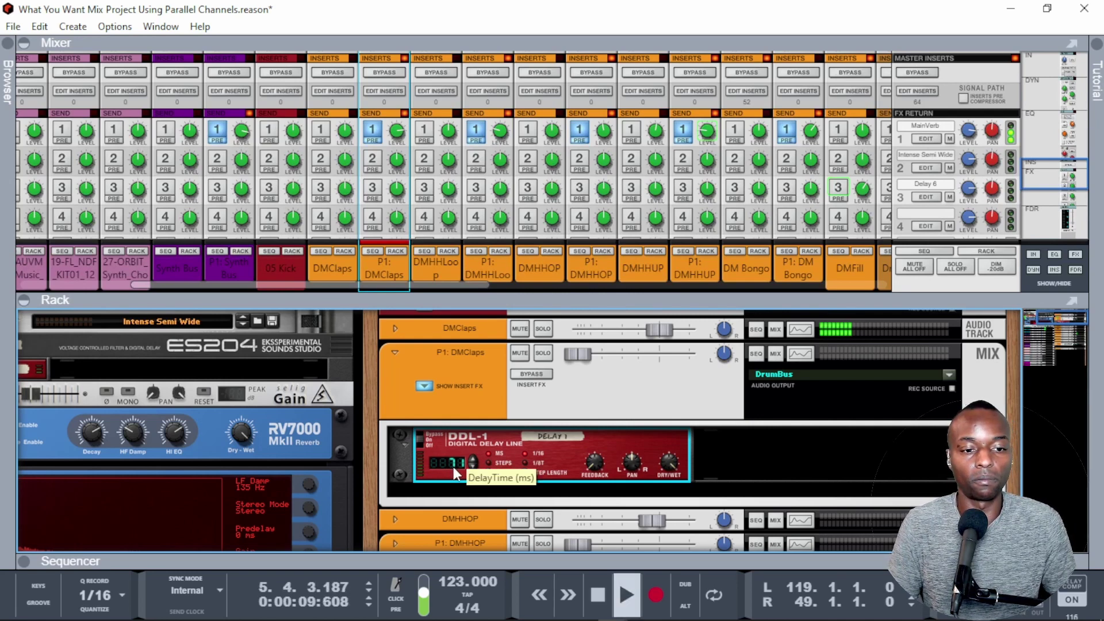
pyautogui.moveTo(453, 468); pyautogui.dragTo(437, 533)
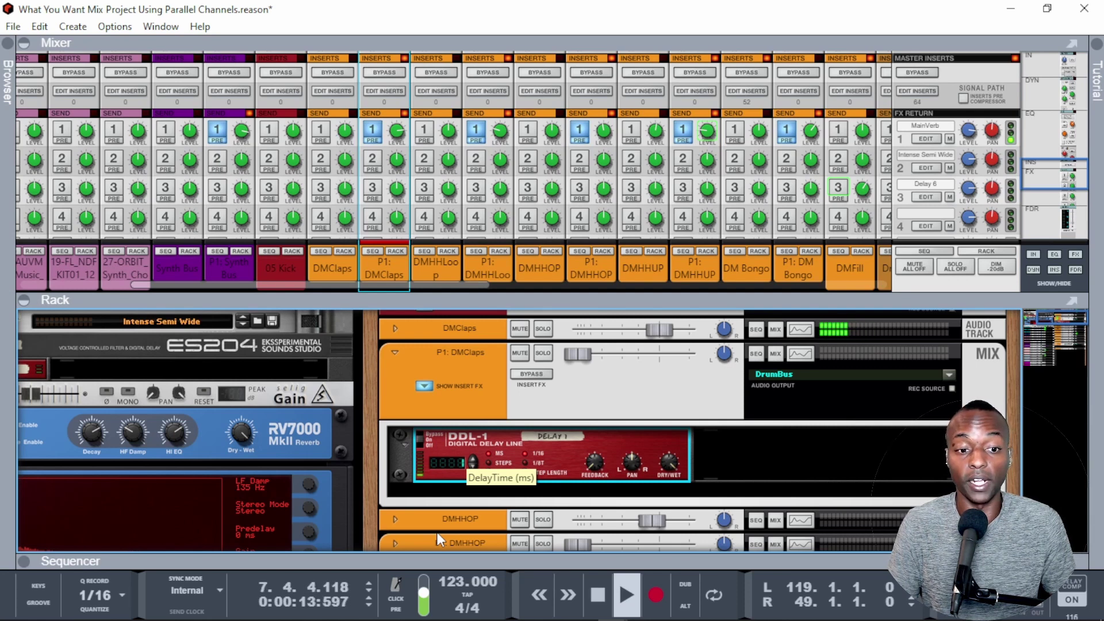
pyautogui.moveTo(437, 533); pyautogui.dragTo(425, 502)
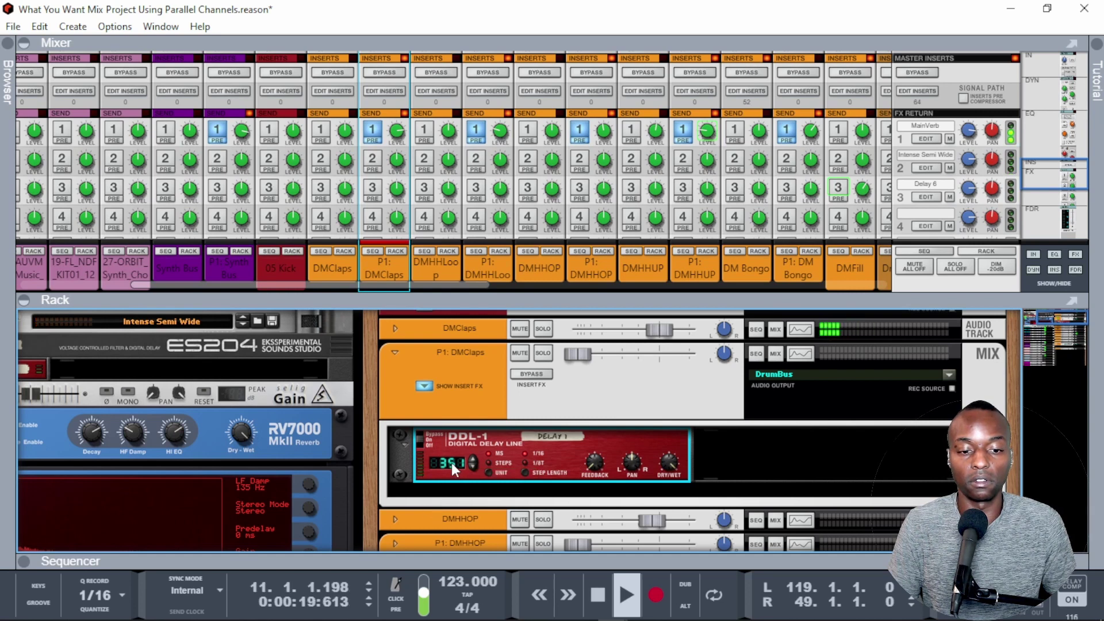
pyautogui.moveTo(451, 462); pyautogui.dragTo(450, 509)
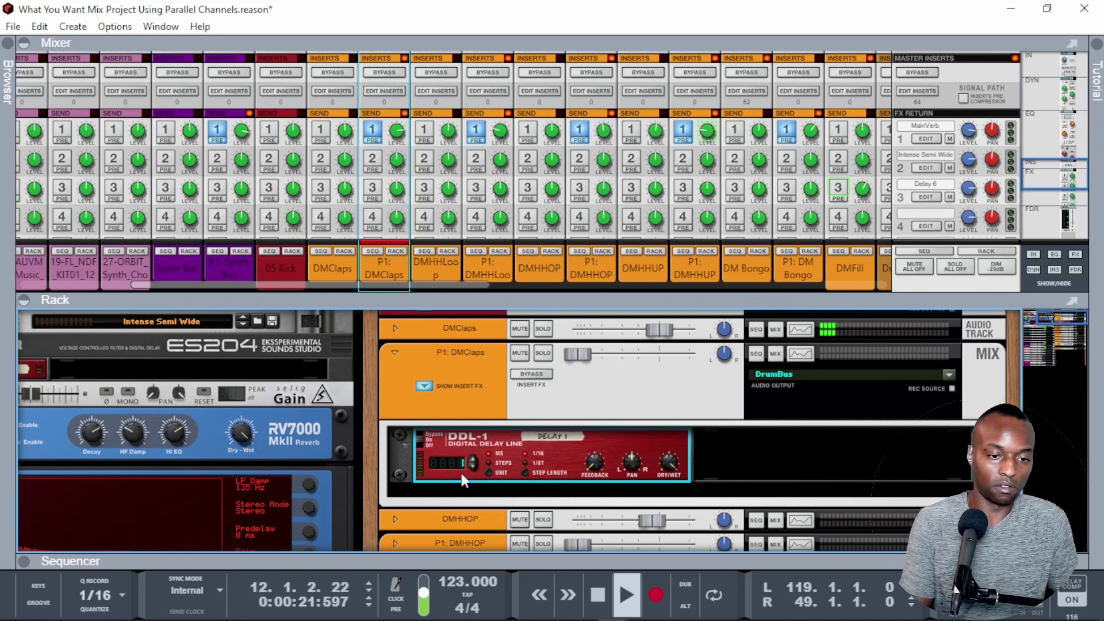
# Step: Set the DDL-1 delay time of P1: DMClaps to 71 ms by ear and stop playback
pyautogui.moveTo(455, 461); pyautogui.dragTo(439, 495)
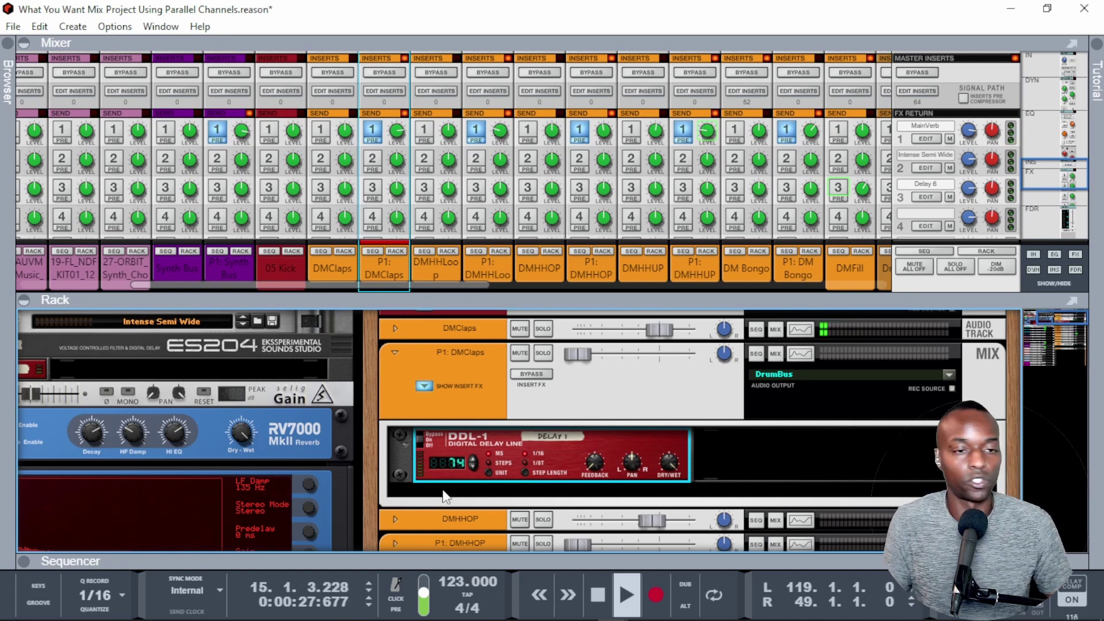
pyautogui.click(472, 460)
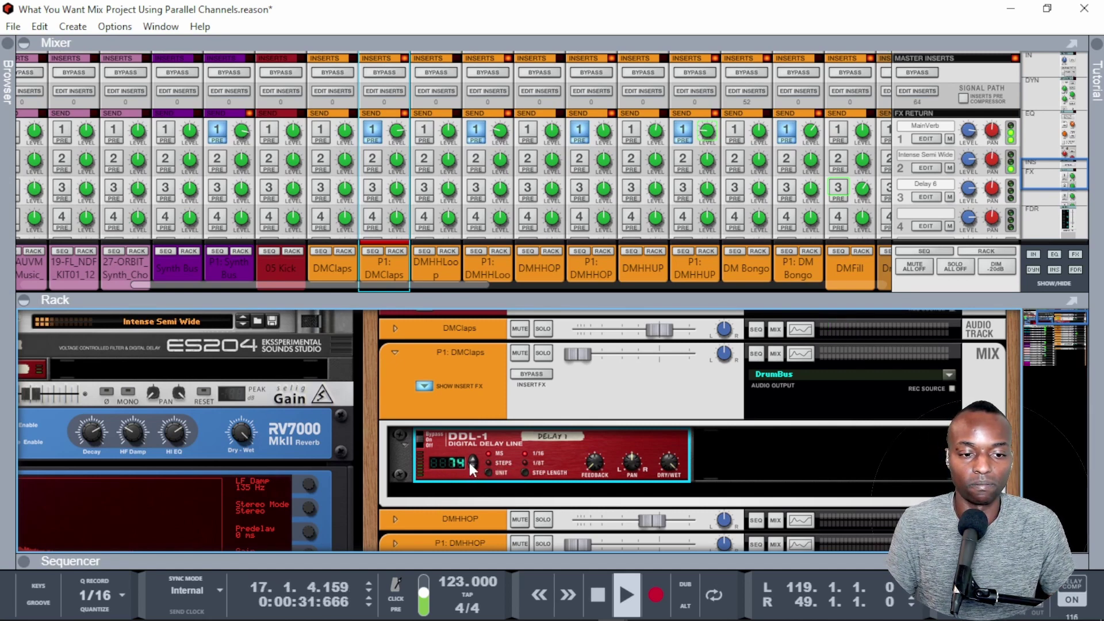
pyautogui.scroll(1, 470, 464)
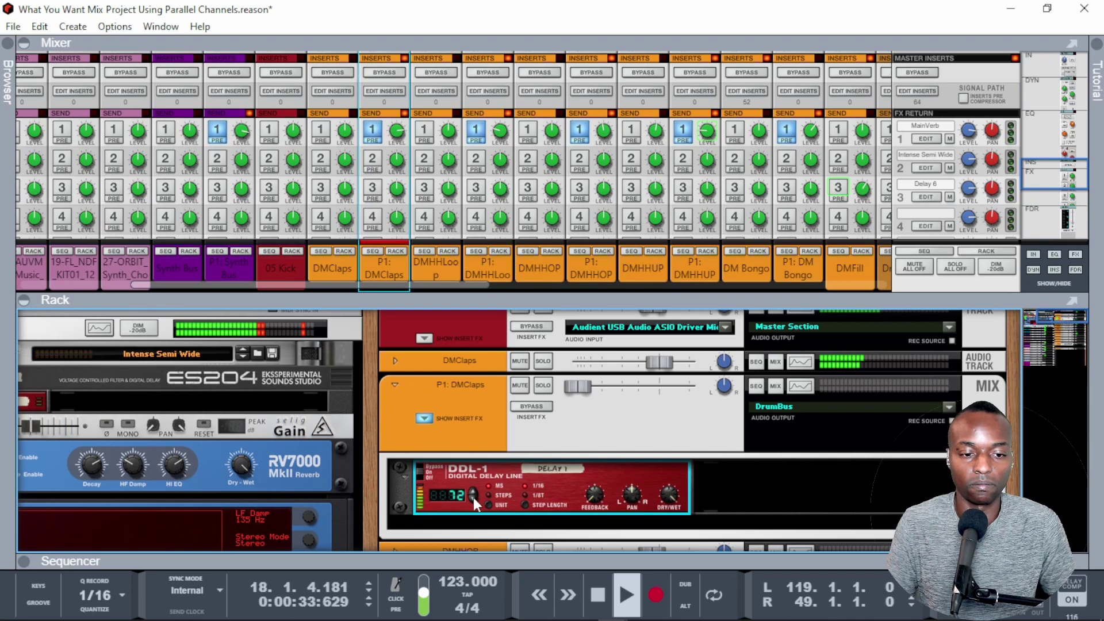
pyautogui.click(471, 498)
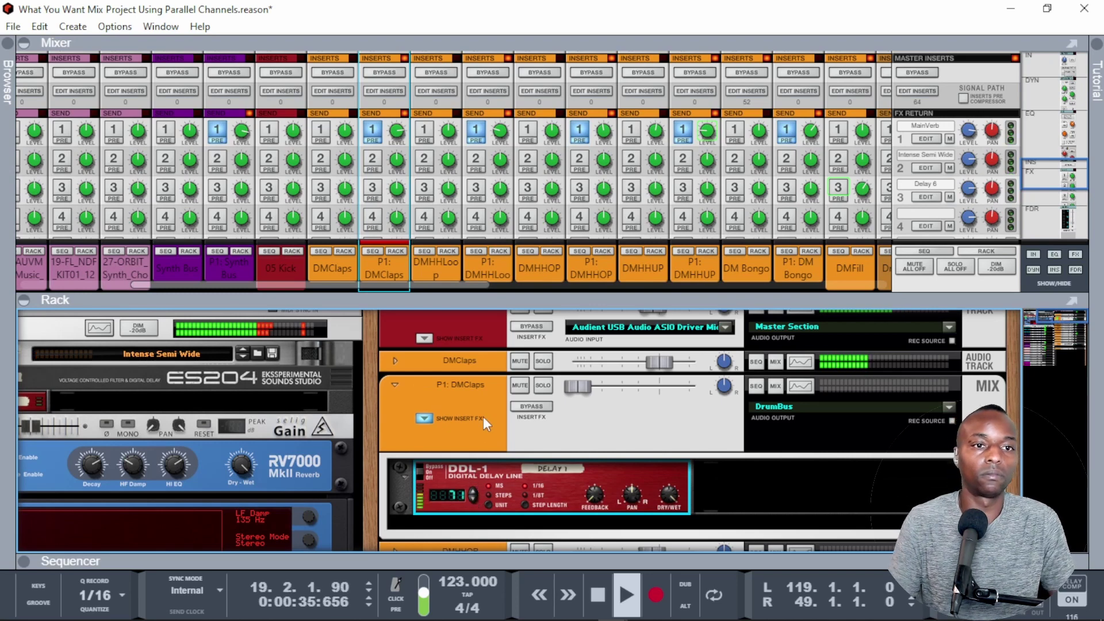
pyautogui.press('space')
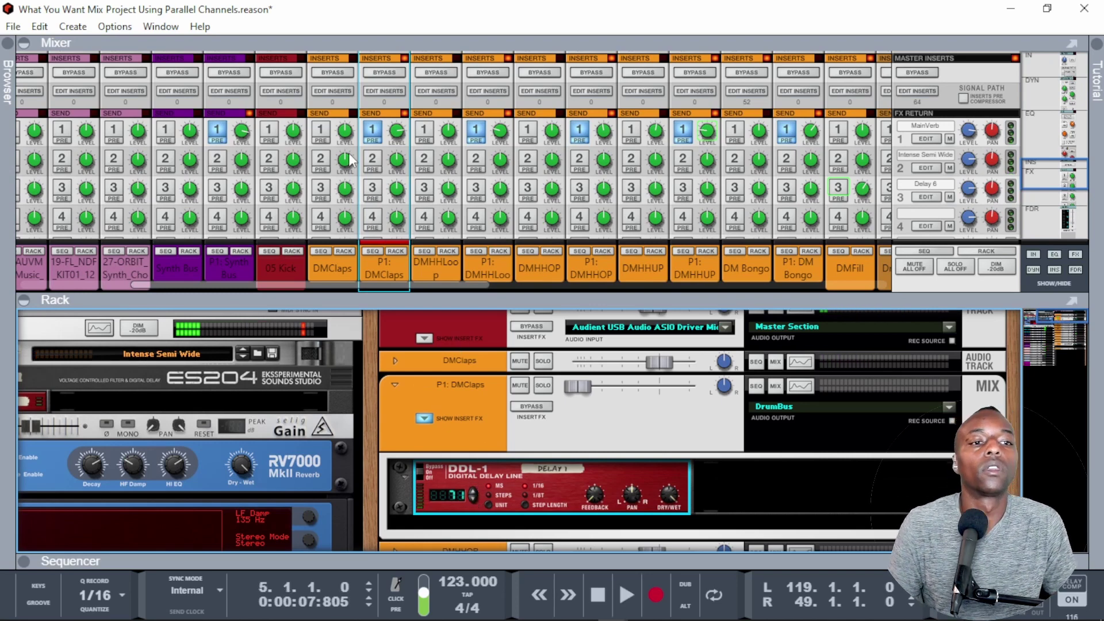
# Step: Reset the FX1 send level of P1: DMClaps to its default and replay the passage from bar 5 to hear it
pyautogui.click(397, 131)
pyautogui.press('space')
pyautogui.moveTo(406, 219)
pyautogui.mouseDown()
pyautogui.moveTo(396, 199)
pyautogui.moveTo(394, 214)
pyautogui.mouseUp()
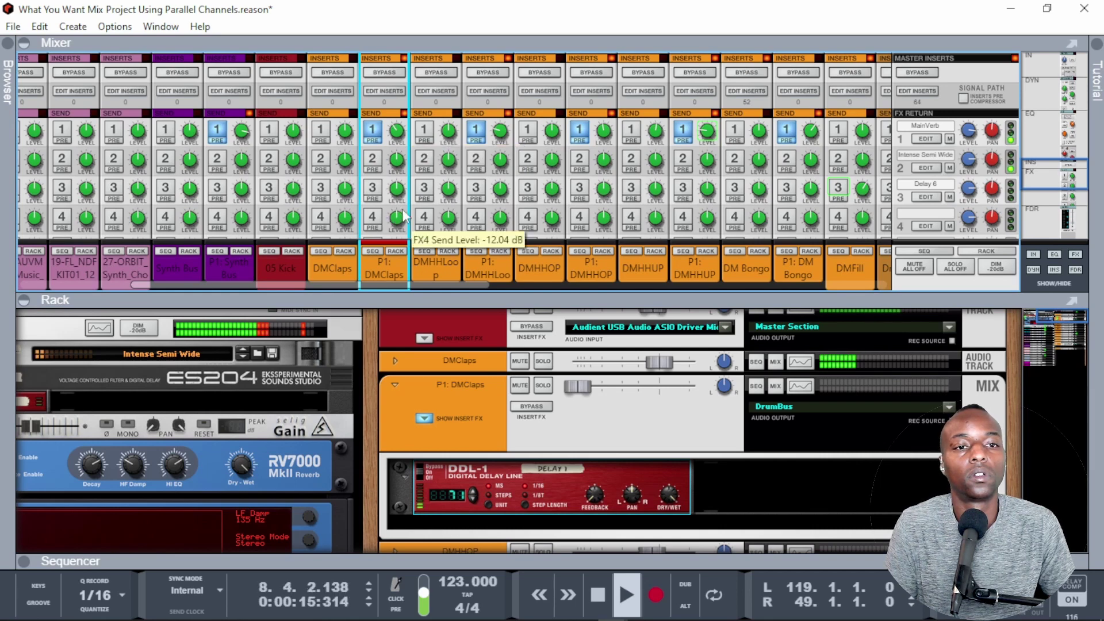
pyautogui.scroll(-5, 401, 152)
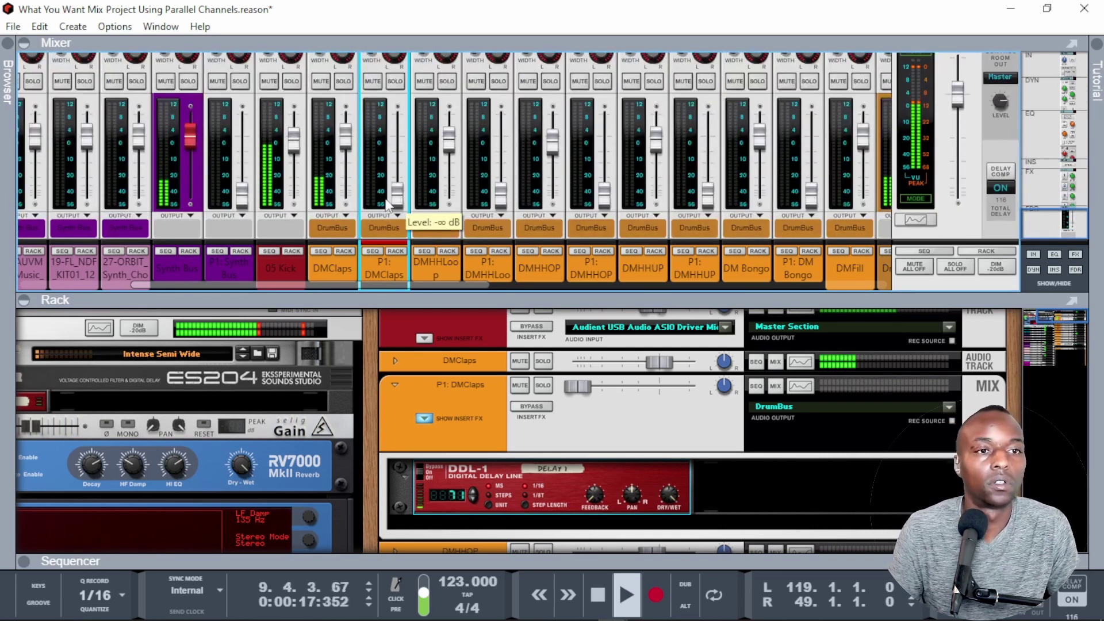
pyautogui.scroll(2, 393, 157)
pyautogui.scroll(4, 390, 160)
pyautogui.press('space')
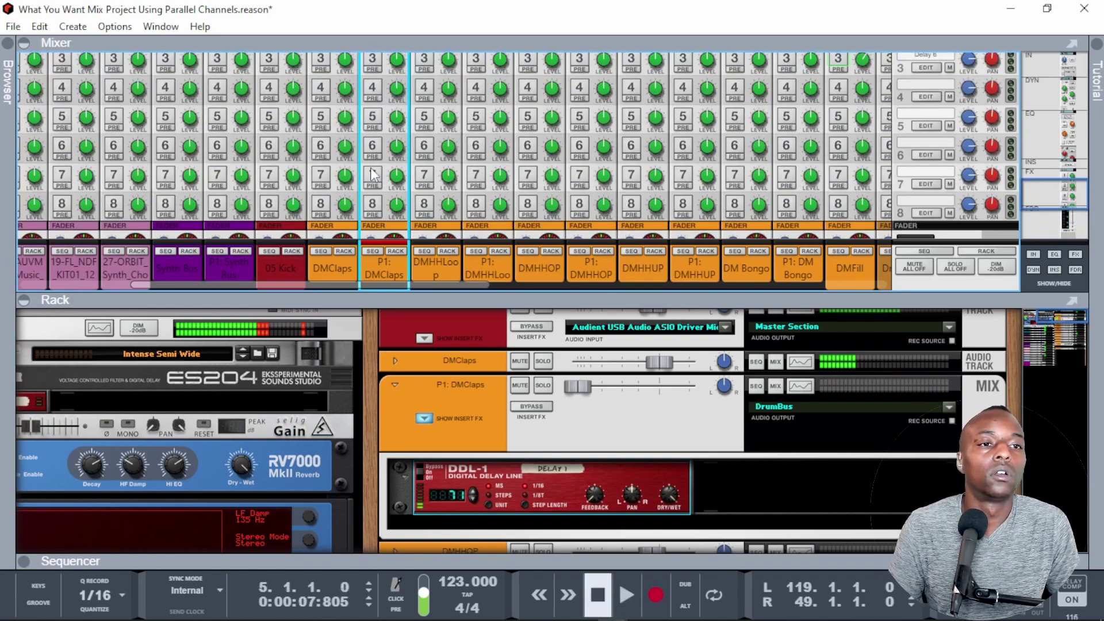
# Step: Examine the faders and FX1 sends of the drum channels and their parallel copies in the mixer
pyautogui.scroll(-6, 390, 166)
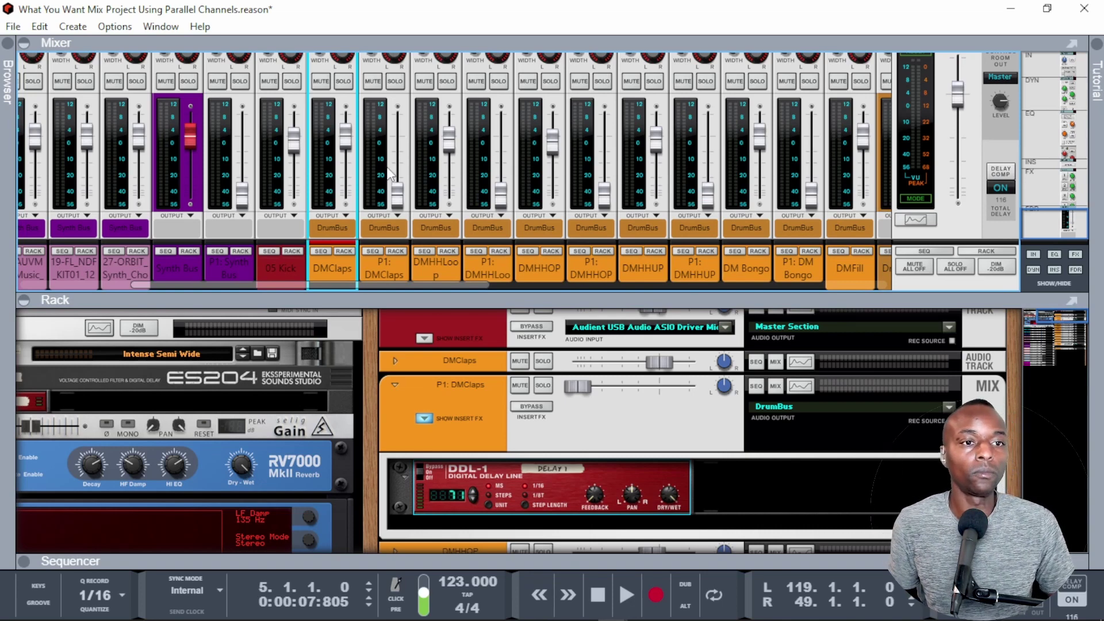
pyautogui.click(502, 466)
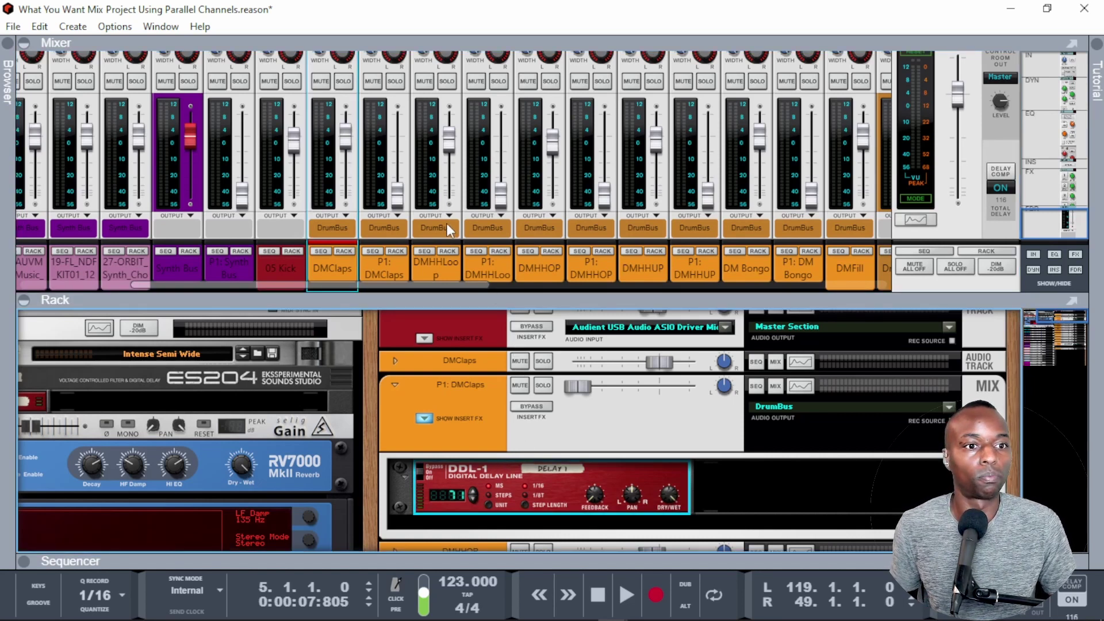
pyautogui.scroll(-5, 445, 215)
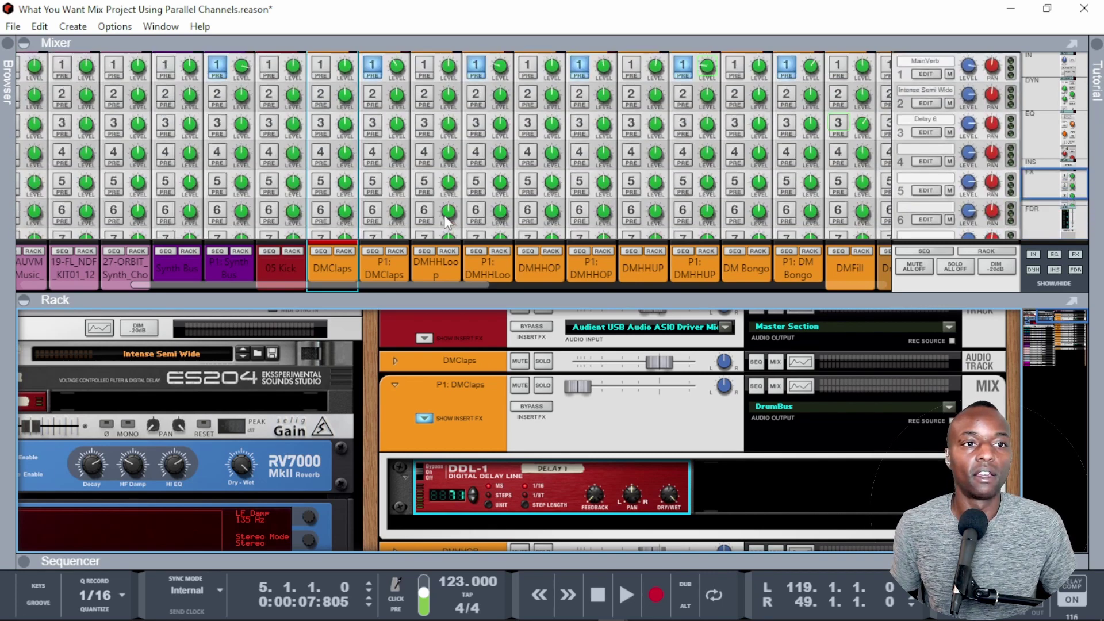
pyautogui.scroll(-6, 416, 184)
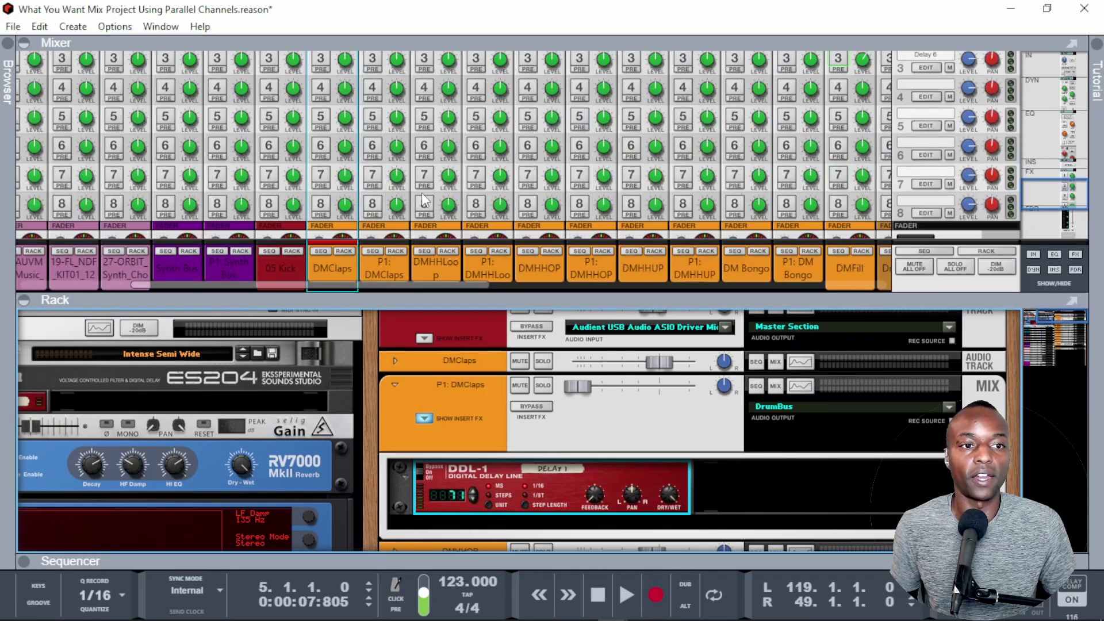
pyautogui.scroll(6, 416, 184)
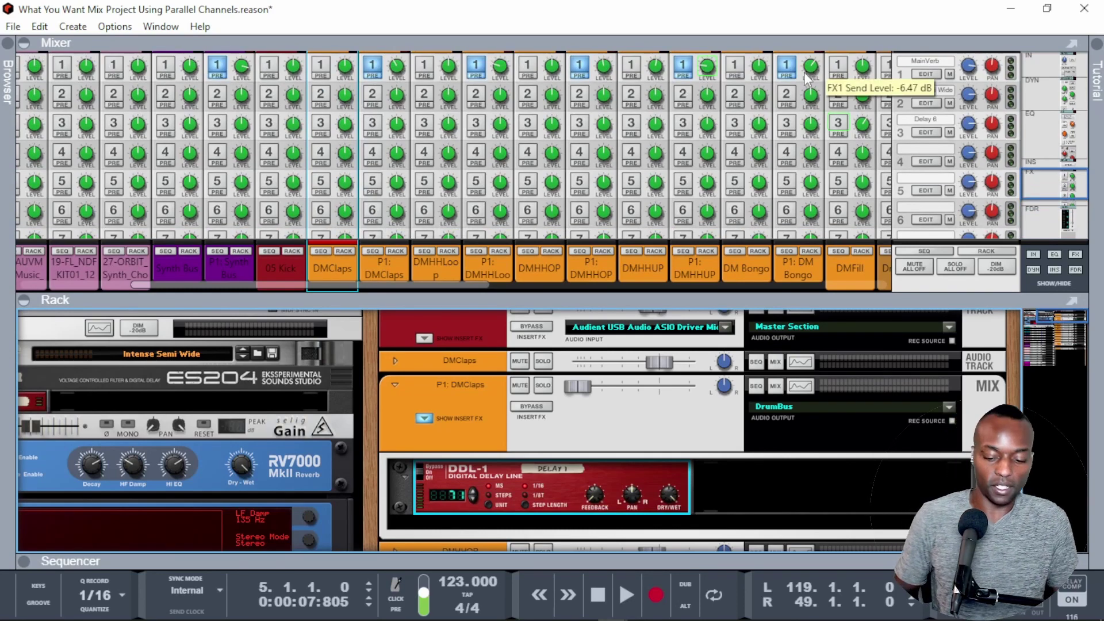
pyautogui.hscroll(-3, 808, 77)
pyautogui.hscroll(-5, 808, 78)
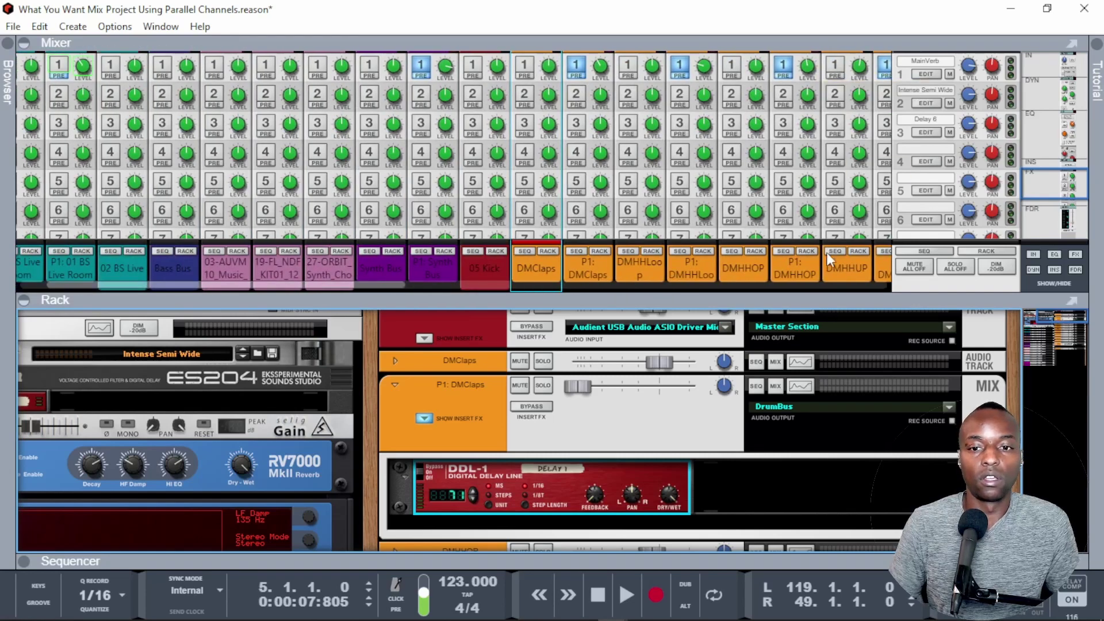
# Step: Maximize the mixer and look across all channels to see which ones send to the MainVerb return
pyautogui.moveTo(828, 304); pyautogui.dragTo(828, 544)
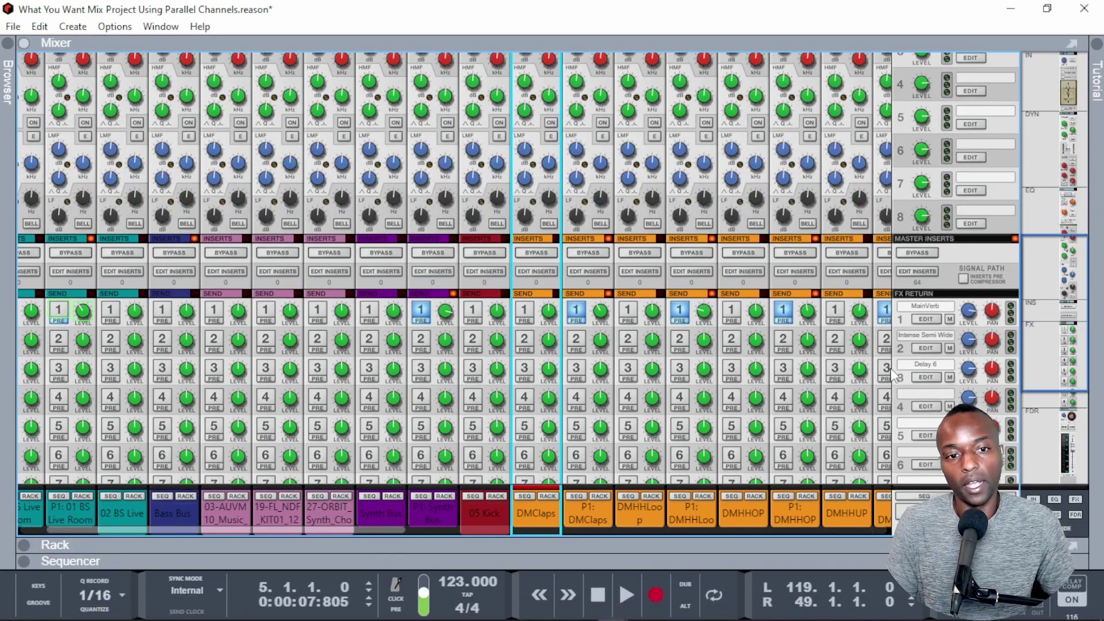
pyautogui.scroll(-1, 964, 334)
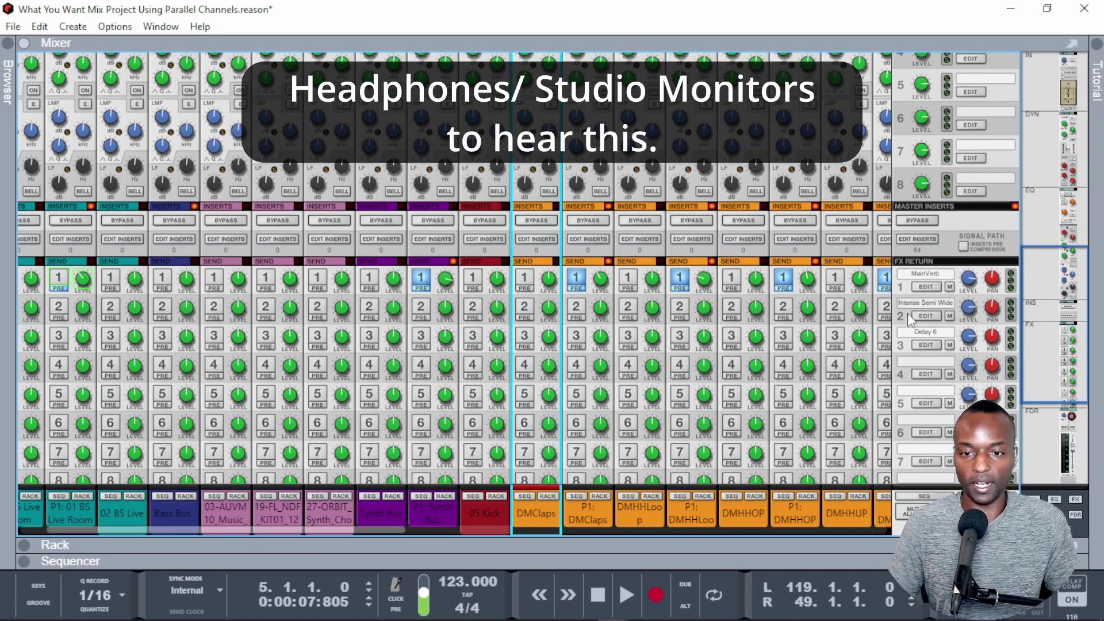
pyautogui.hscroll(-2, 798, 319)
pyautogui.hscroll(10, 798, 318)
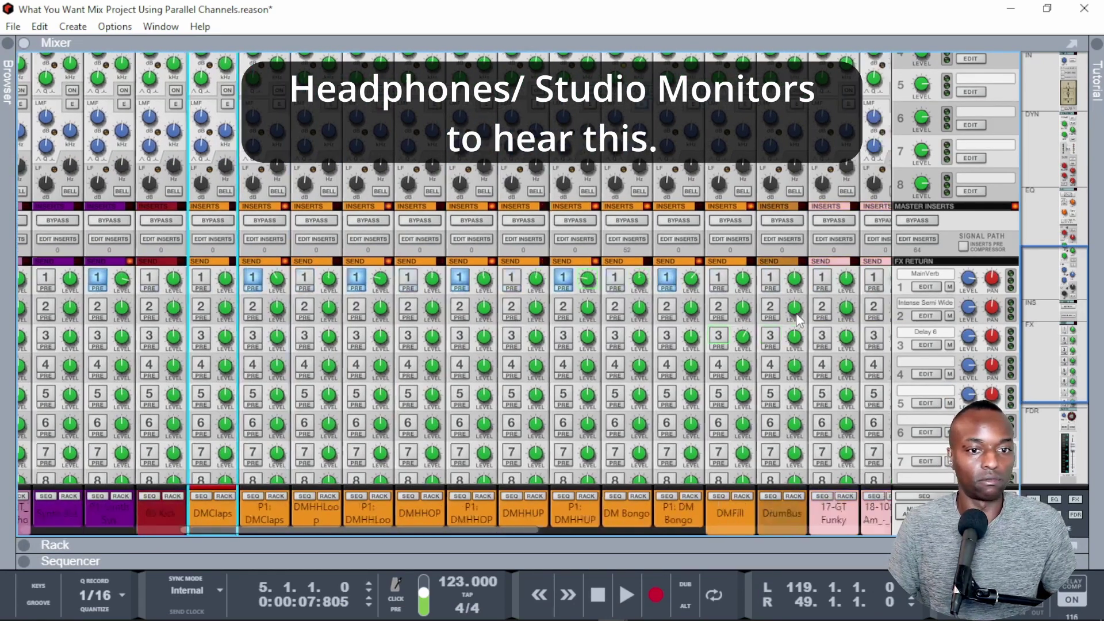
pyautogui.hscroll(-10, 796, 313)
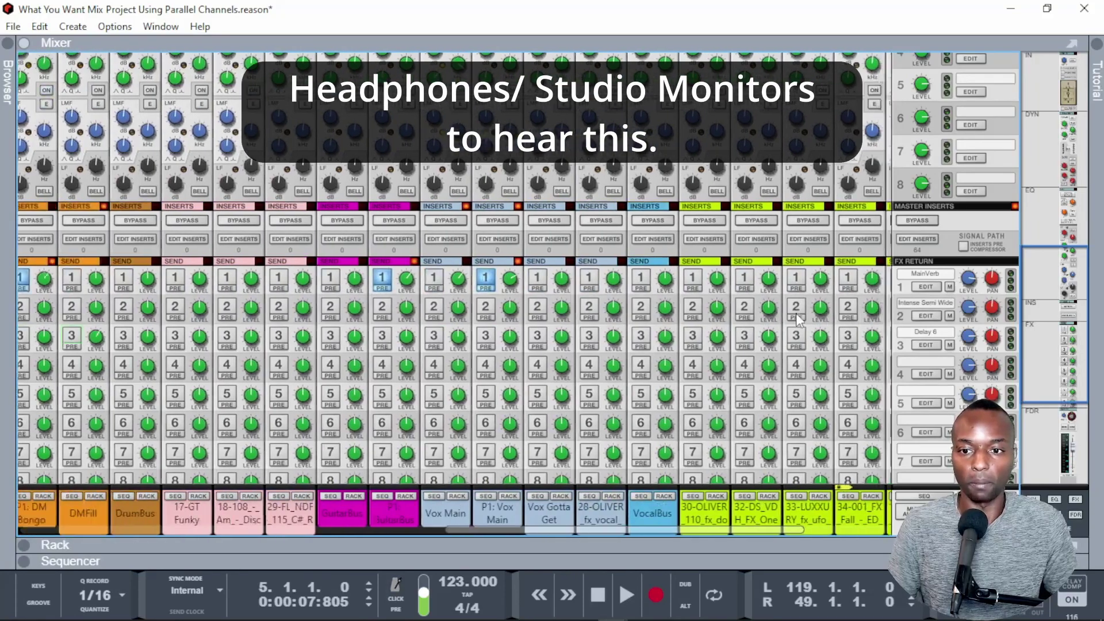
pyautogui.hscroll(-9, 798, 320)
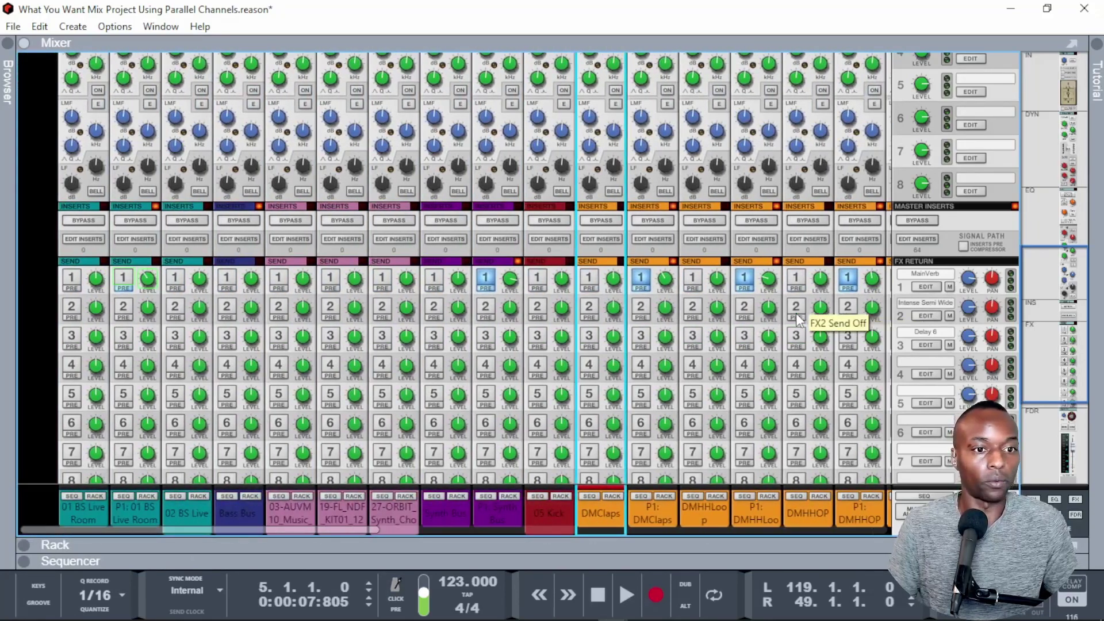
pyautogui.scroll(1, 798, 320)
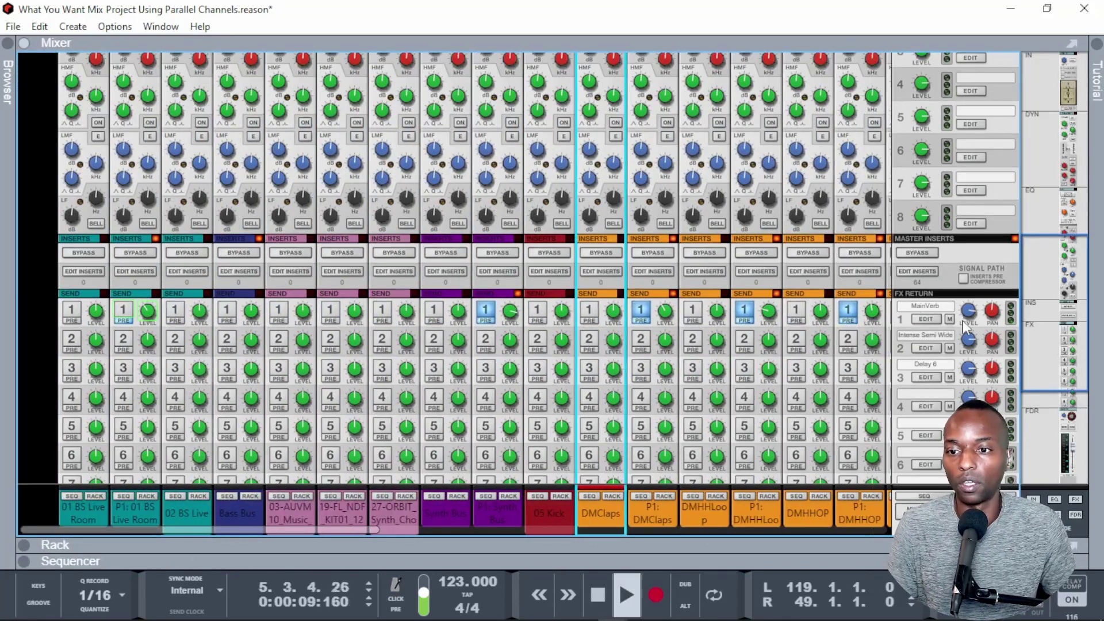
# Step: Use the sequencer to play the song from about bar 36, and return to the maximized mixer
pyautogui.press('space')
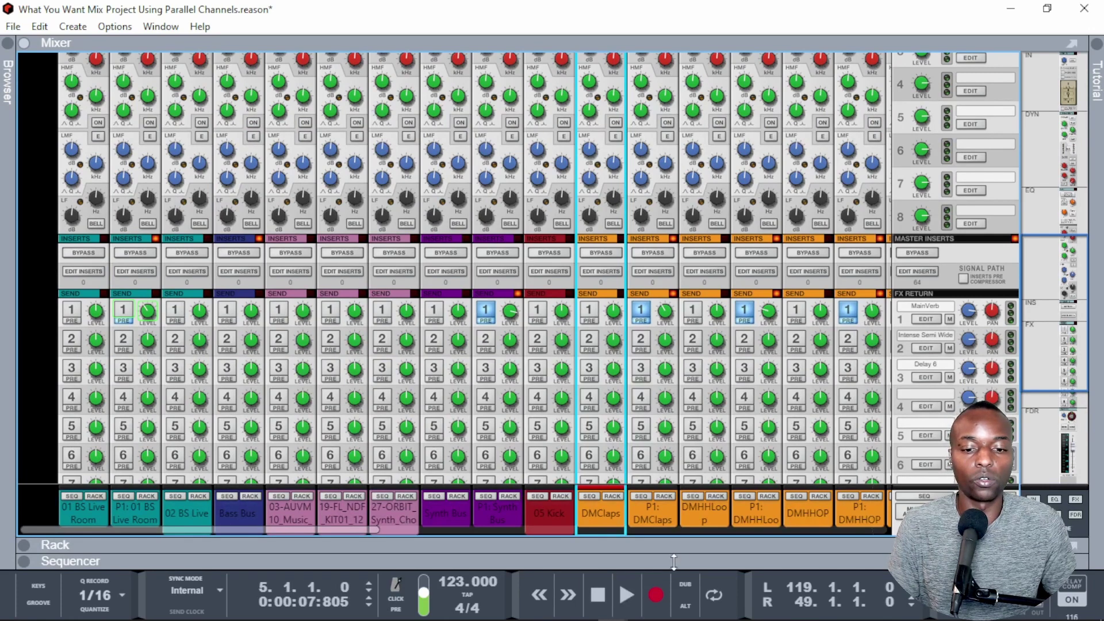
pyautogui.moveTo(672, 559); pyautogui.dragTo(541, 151)
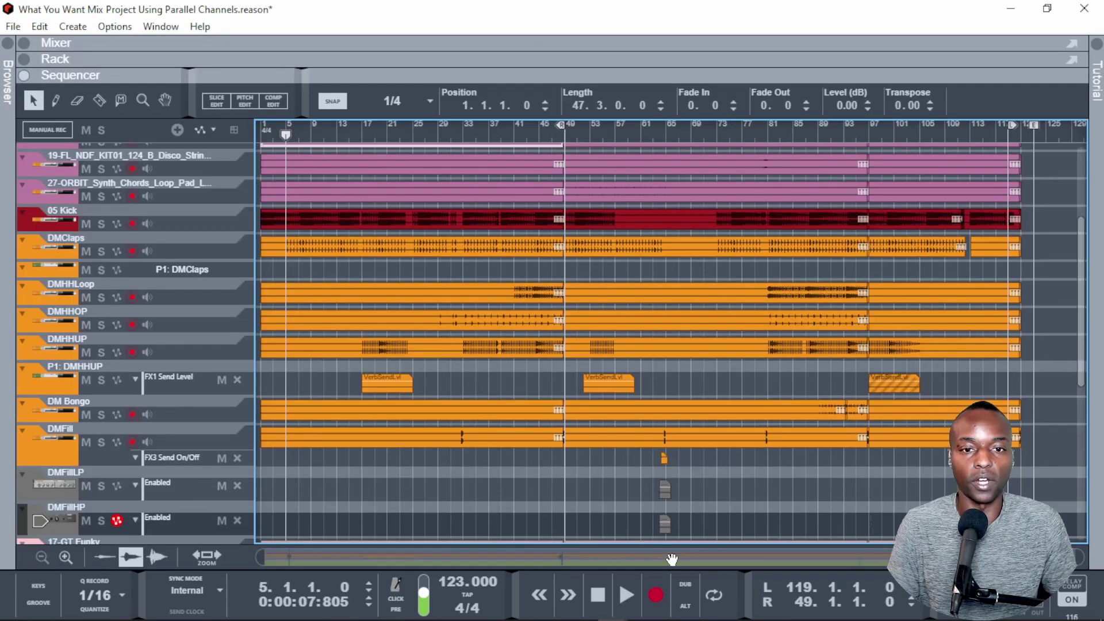
pyautogui.click(564, 136)
pyautogui.press('space')
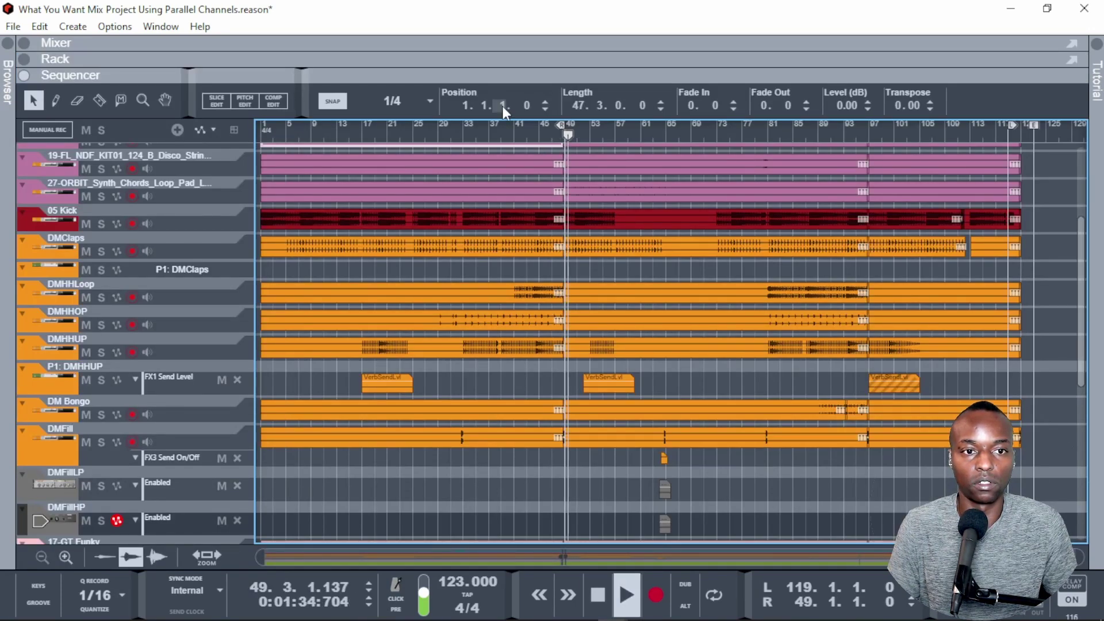
pyautogui.click(485, 131)
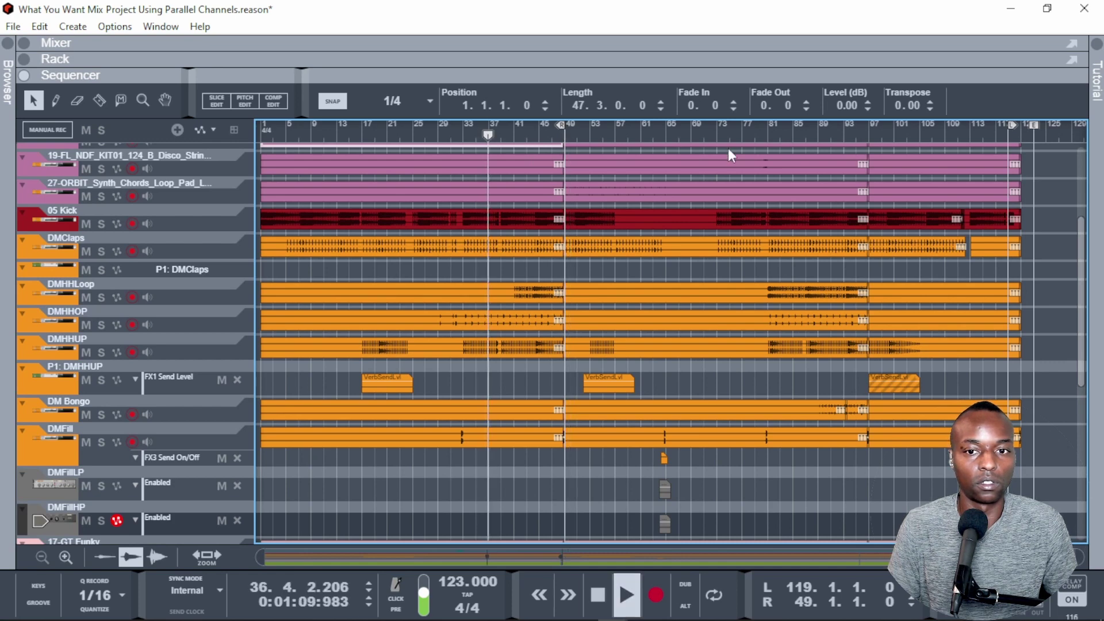
pyautogui.click(664, 42)
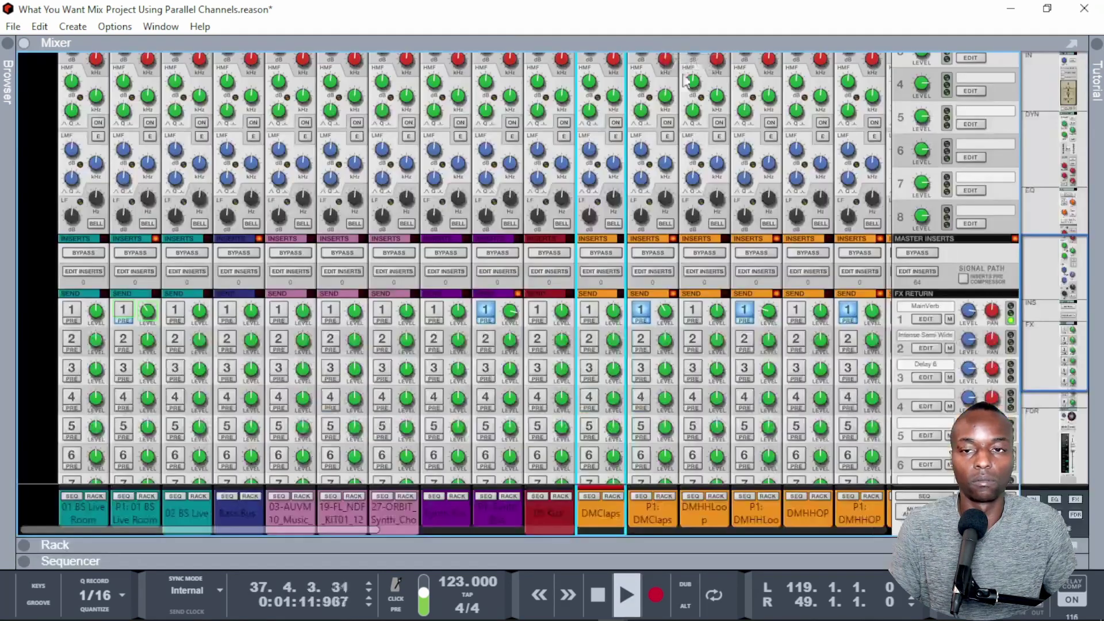
# Step: Mute and unmute the MainVerb return twice during playback to compare the mix with reverb off and on, and stop playback
pyautogui.click(949, 320)
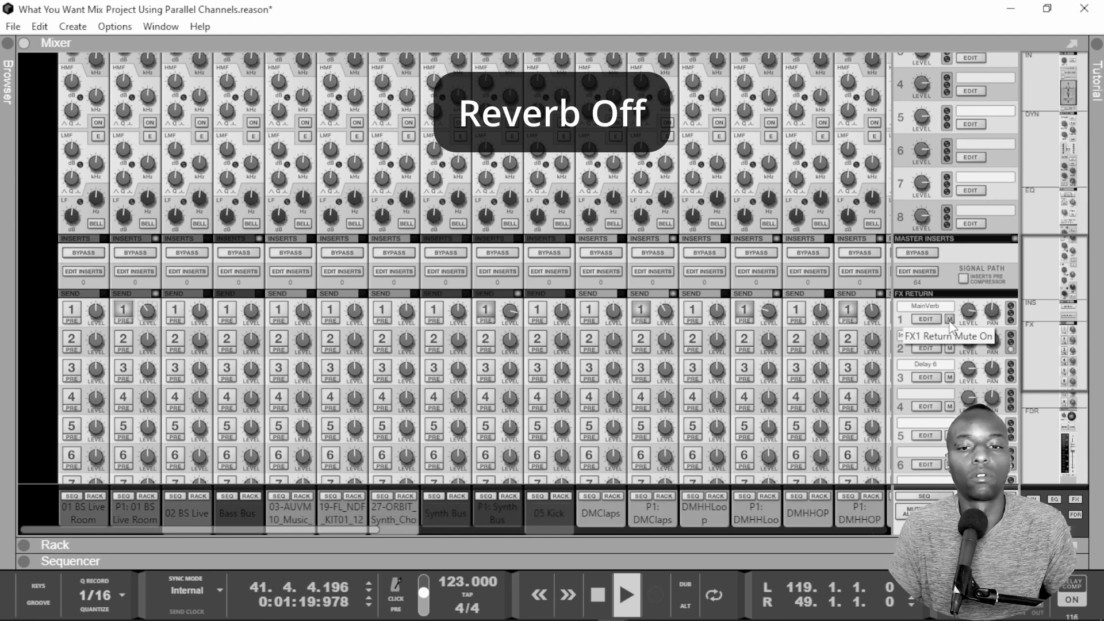
pyautogui.click(949, 320)
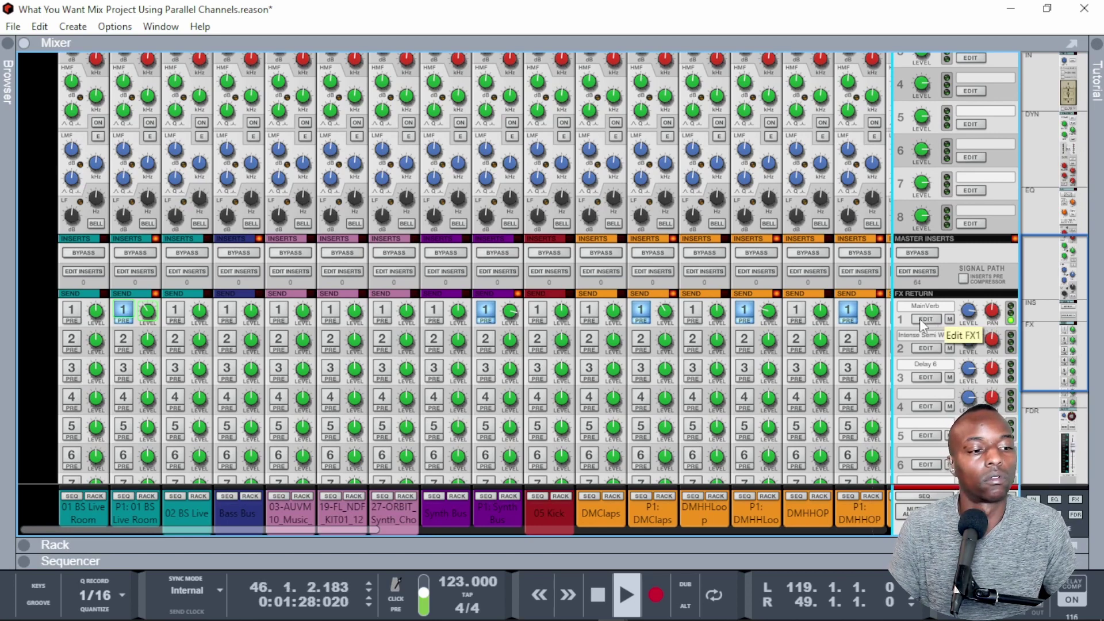
pyautogui.click(948, 318)
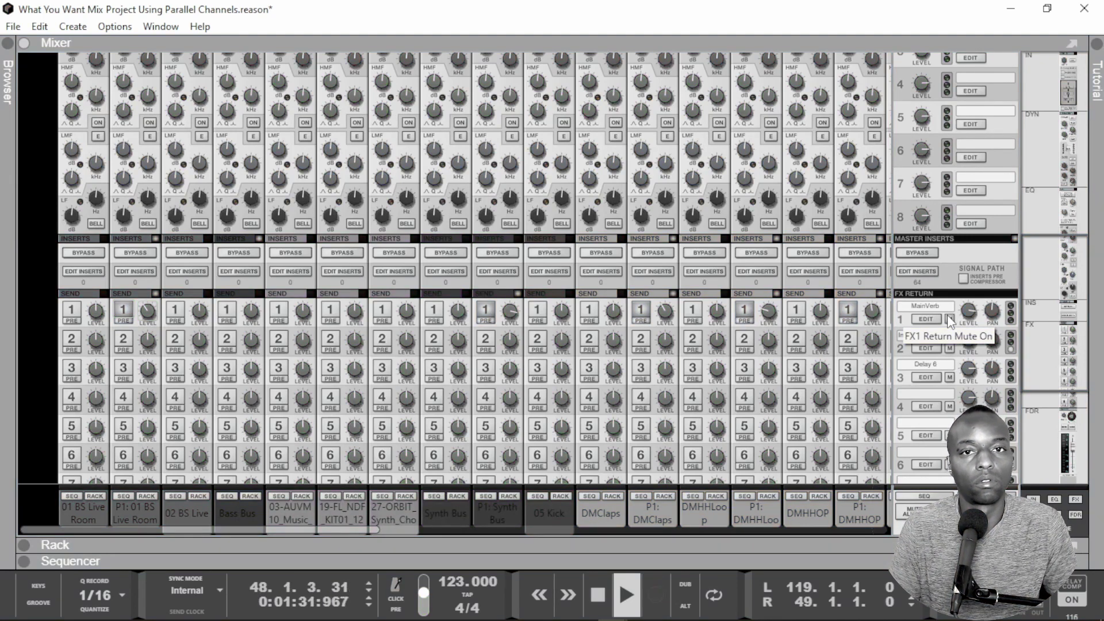
pyautogui.click(948, 318)
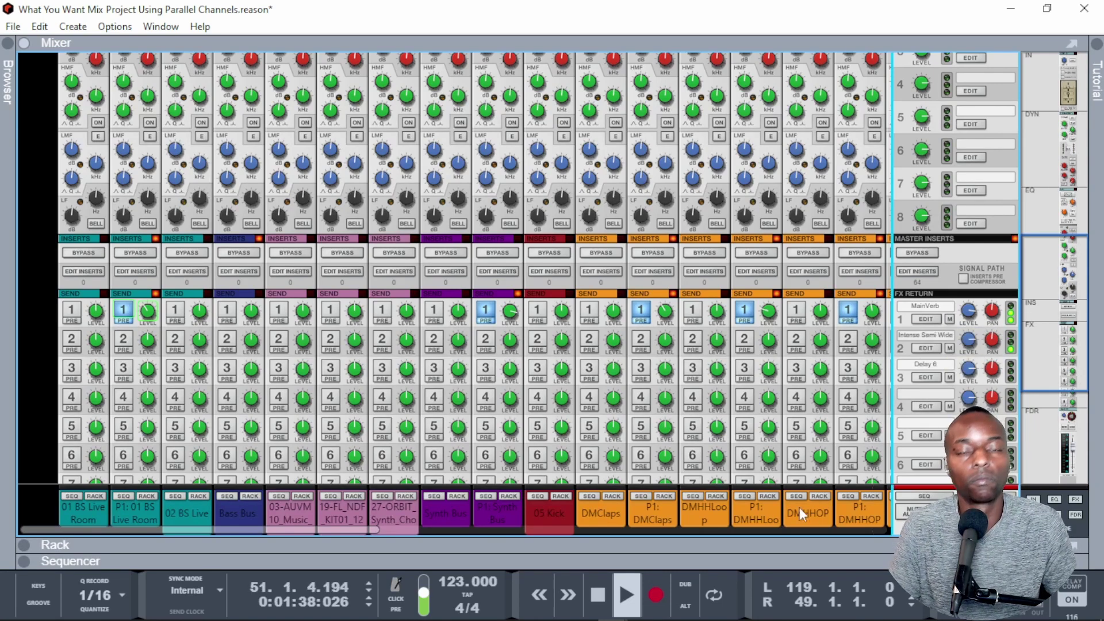
pyautogui.press('space')
# Step: View the uppermost tracks of the arrangement in the sequencer and return to the mixer
pyautogui.press('F7')
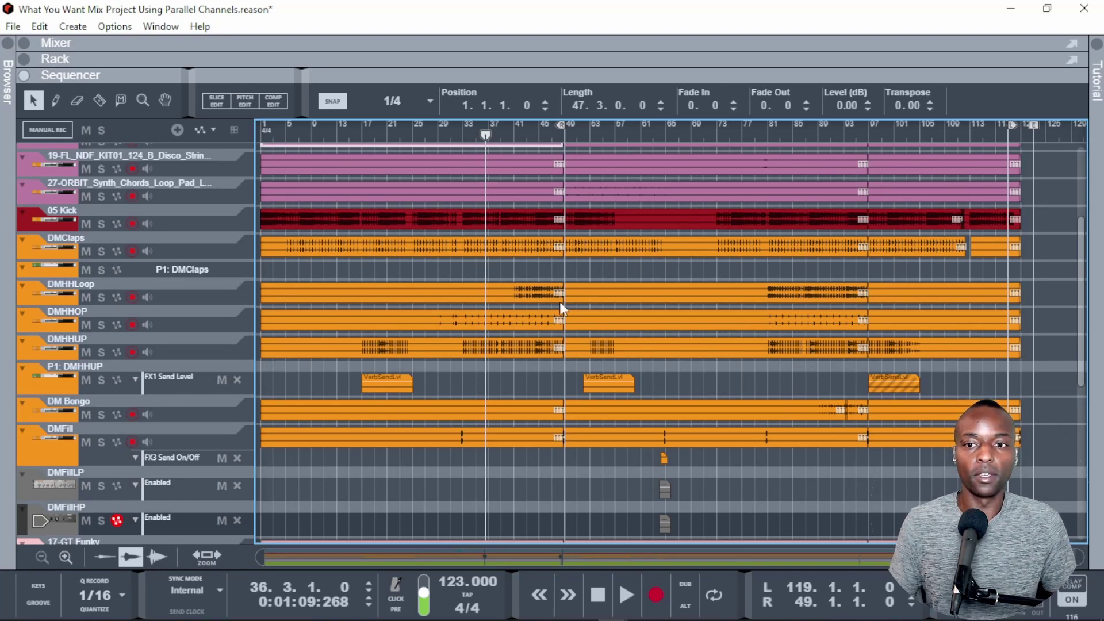
pyautogui.scroll(3, 530, 268)
pyautogui.scroll(1, 531, 268)
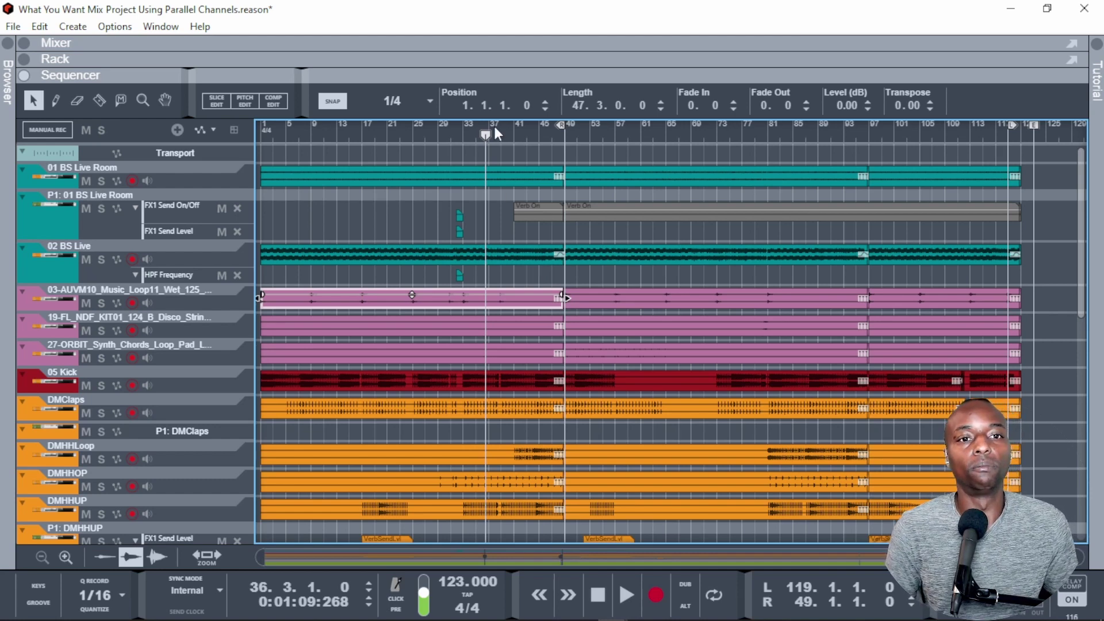
pyautogui.click(513, 44)
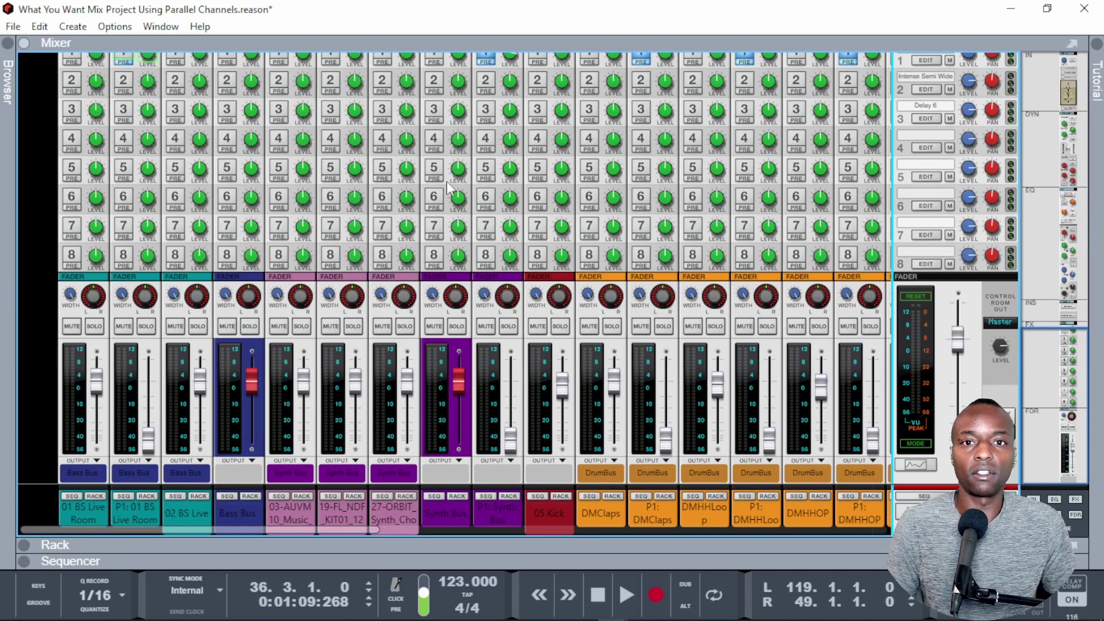
# Step: Open the recent project What You Want Mix Project Using Parallel Channels With Switching Verbs.reason and show its two RV7000 reverbs in the rack
pyautogui.click(20, 29)
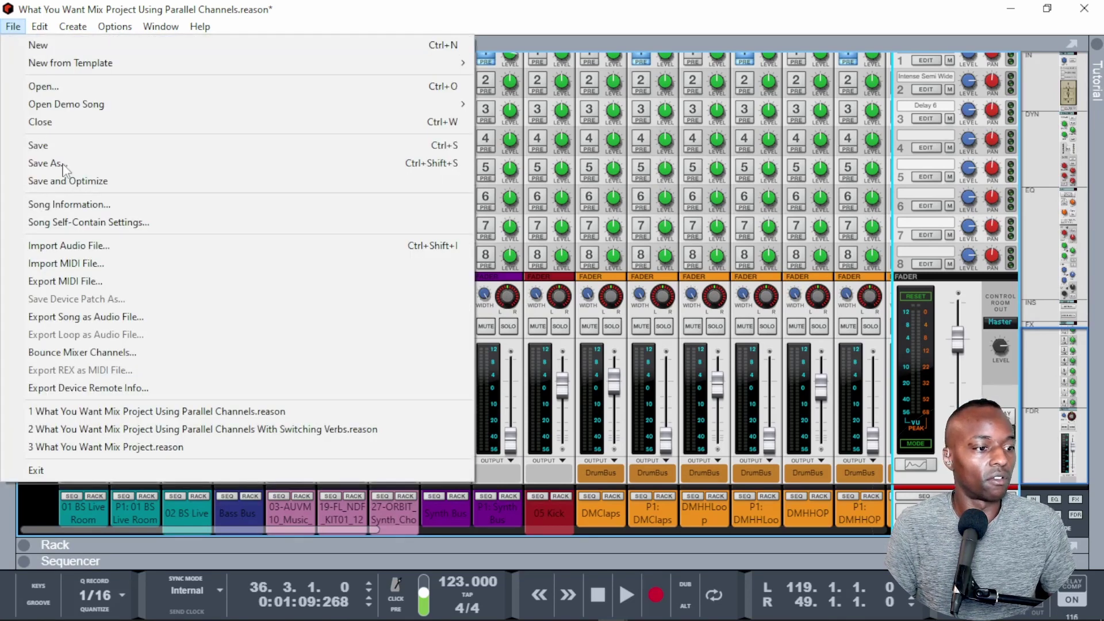
pyautogui.click(157, 429)
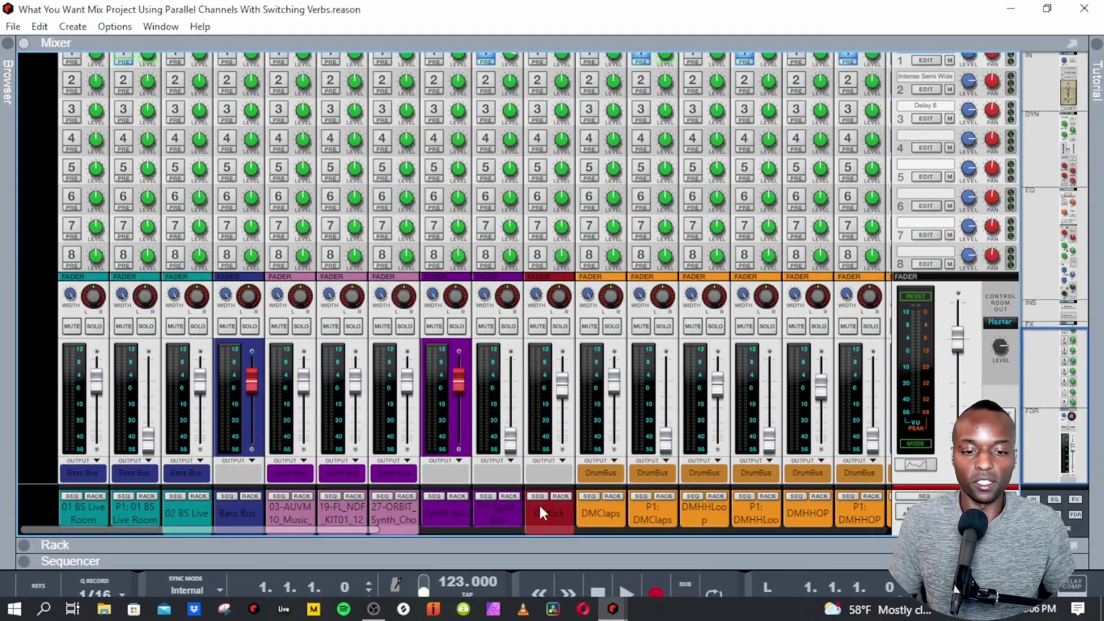
pyautogui.click(519, 546)
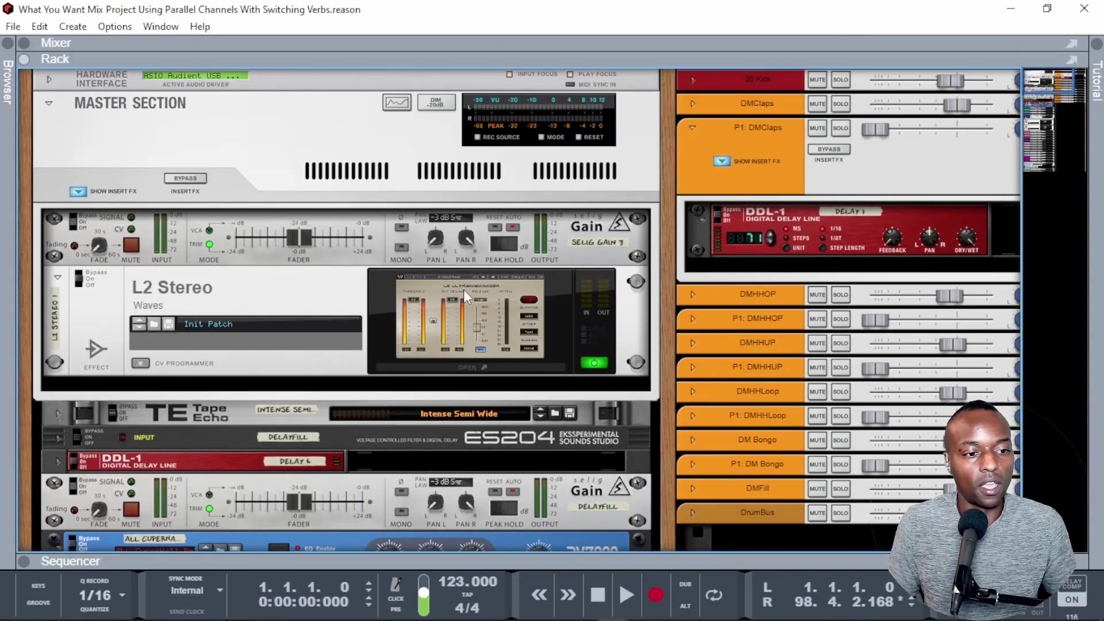
pyautogui.scroll(-3, 464, 288)
pyautogui.scroll(-5, 466, 296)
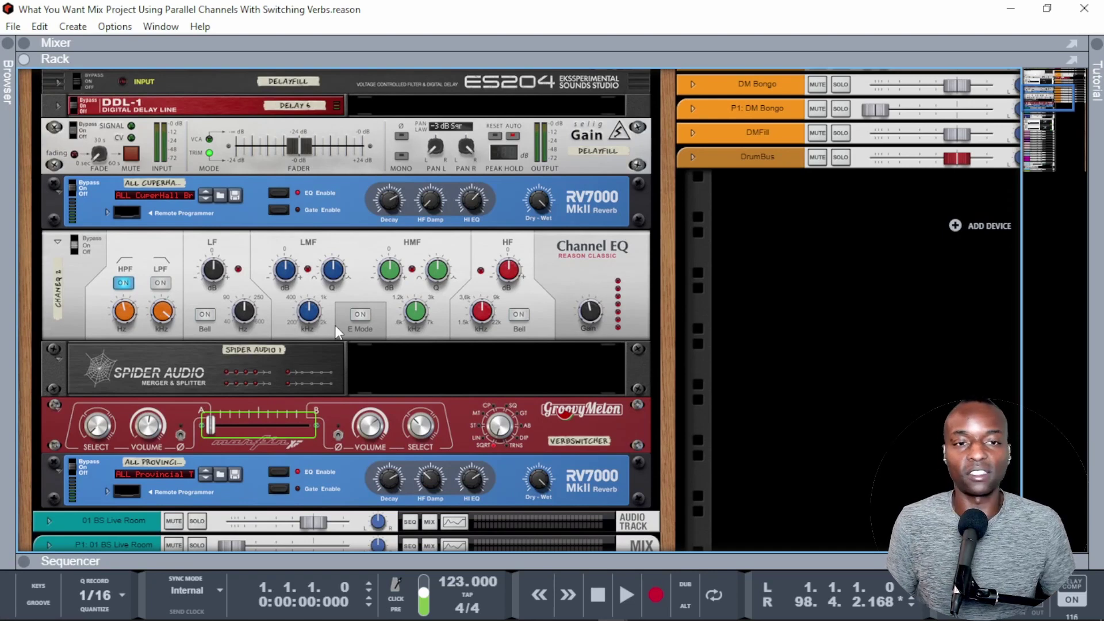
# Step: Trace Spider Audio 1's cables on the rear of the rack between the master section's FX send and the two RV7000 reverbs
pyautogui.click(250, 353)
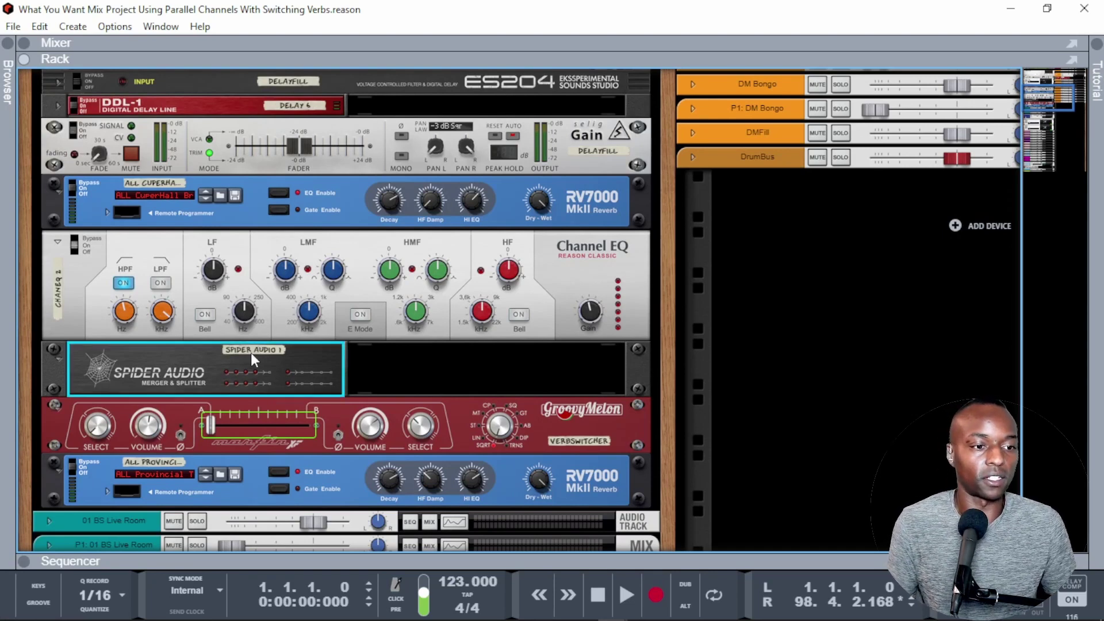
pyautogui.press('Tab')
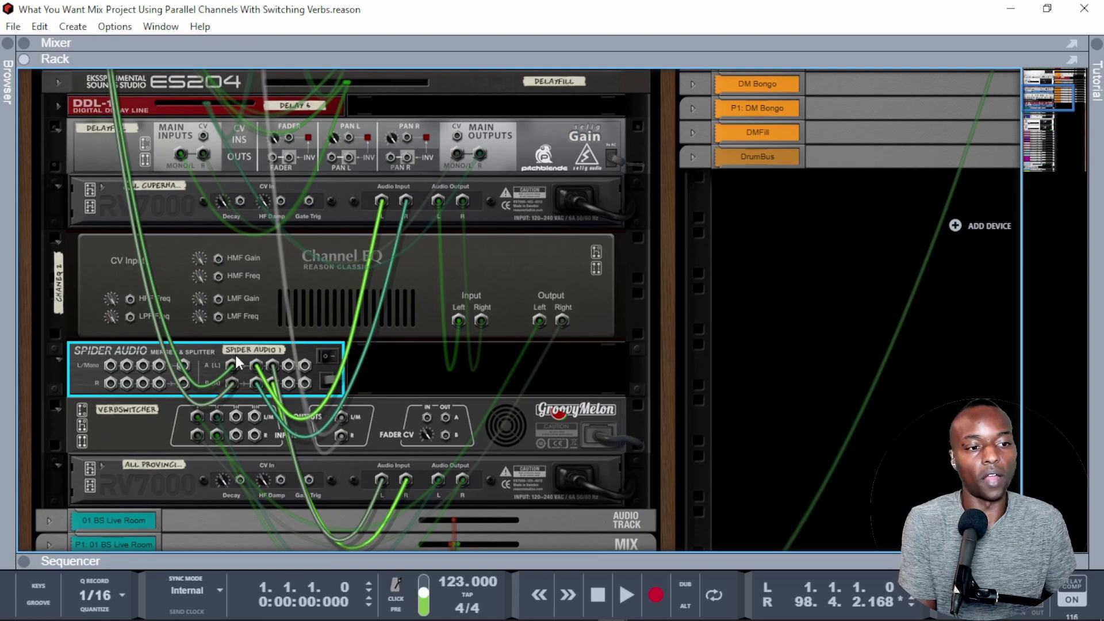
pyautogui.scroll(4, 229, 316)
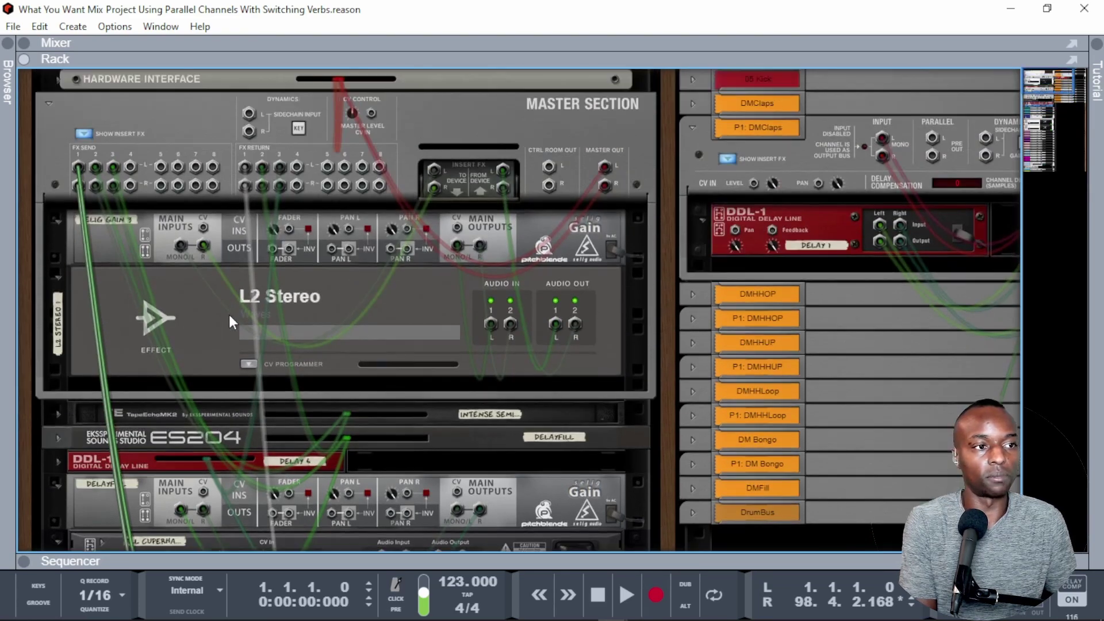
pyautogui.scroll(-7, 229, 316)
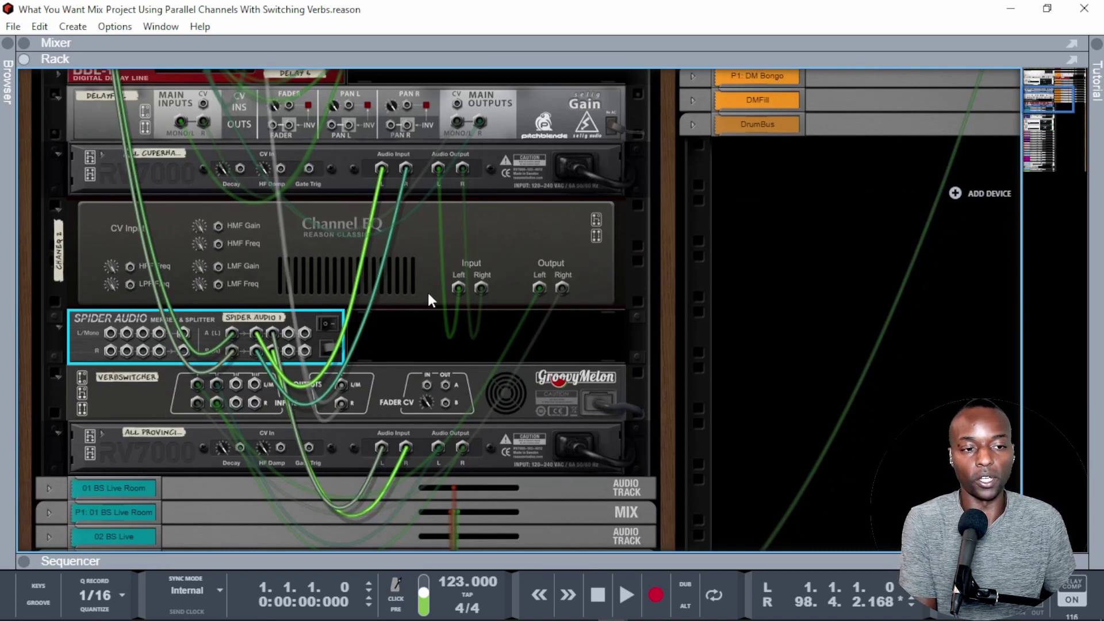
# Step: Trace the VerbSwitcher's input and output cables on the rear of the rack up to the master section's FX return
pyautogui.click(406, 395)
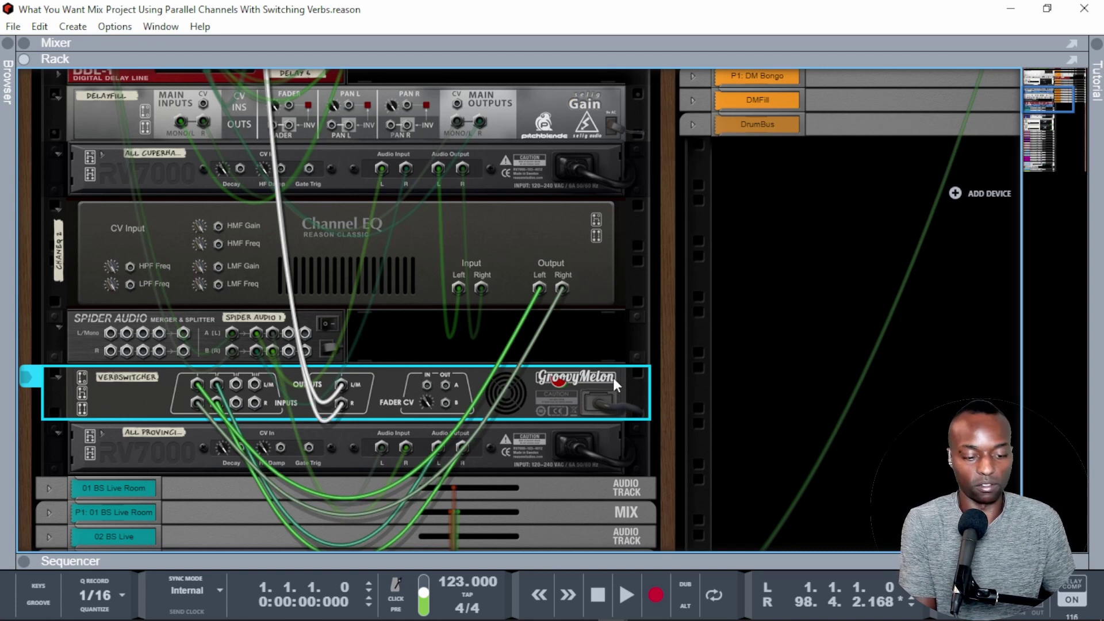
pyautogui.press('Tab')
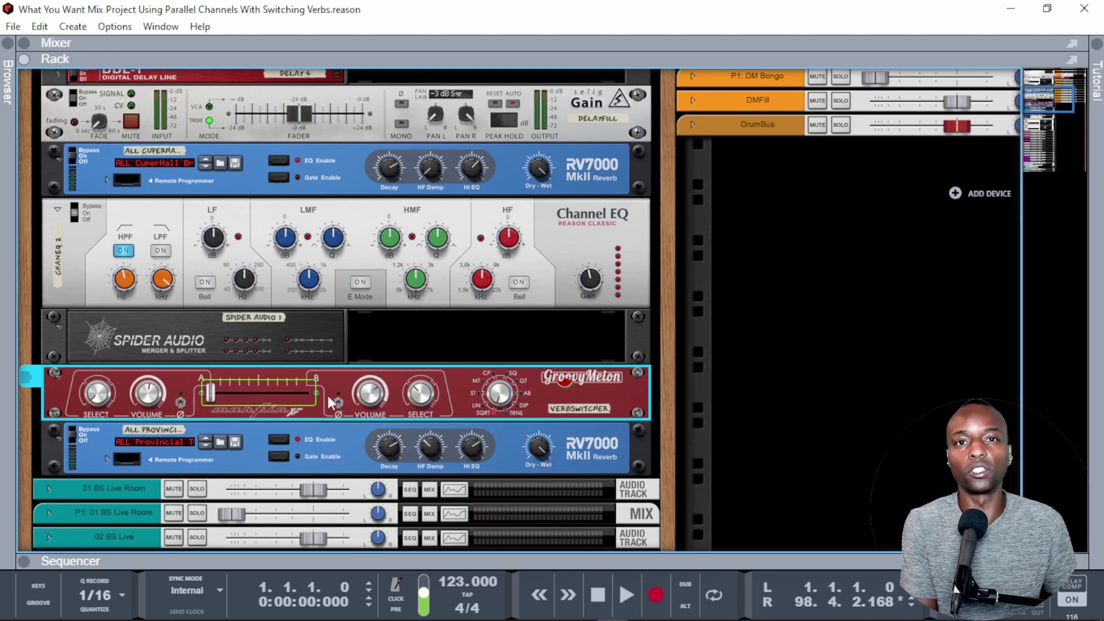
pyautogui.press('Tab')
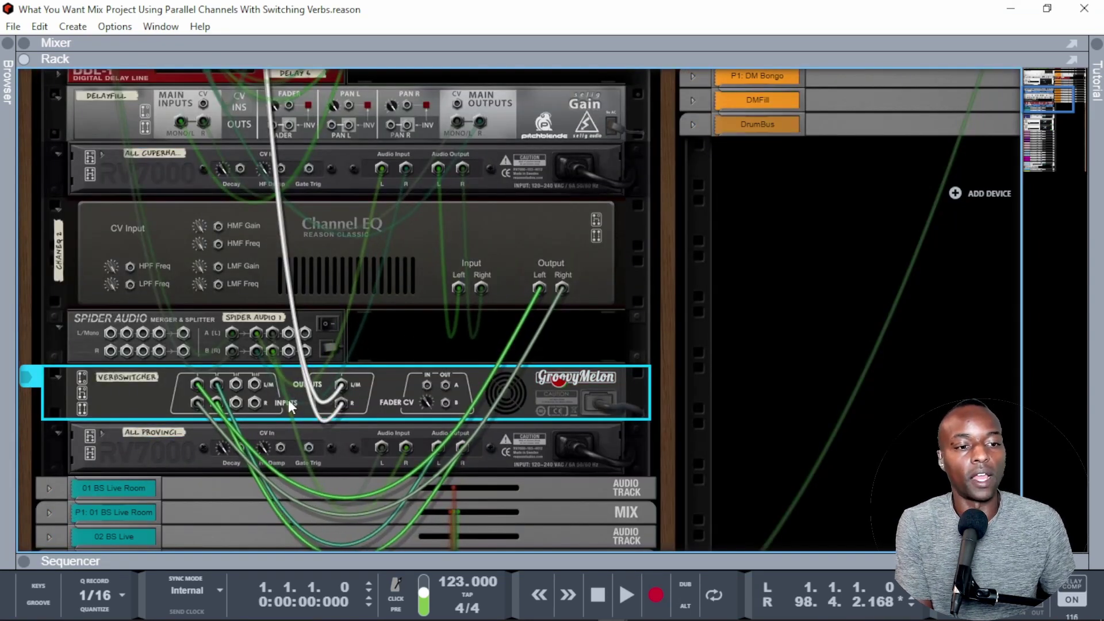
pyautogui.scroll(10, 230, 206)
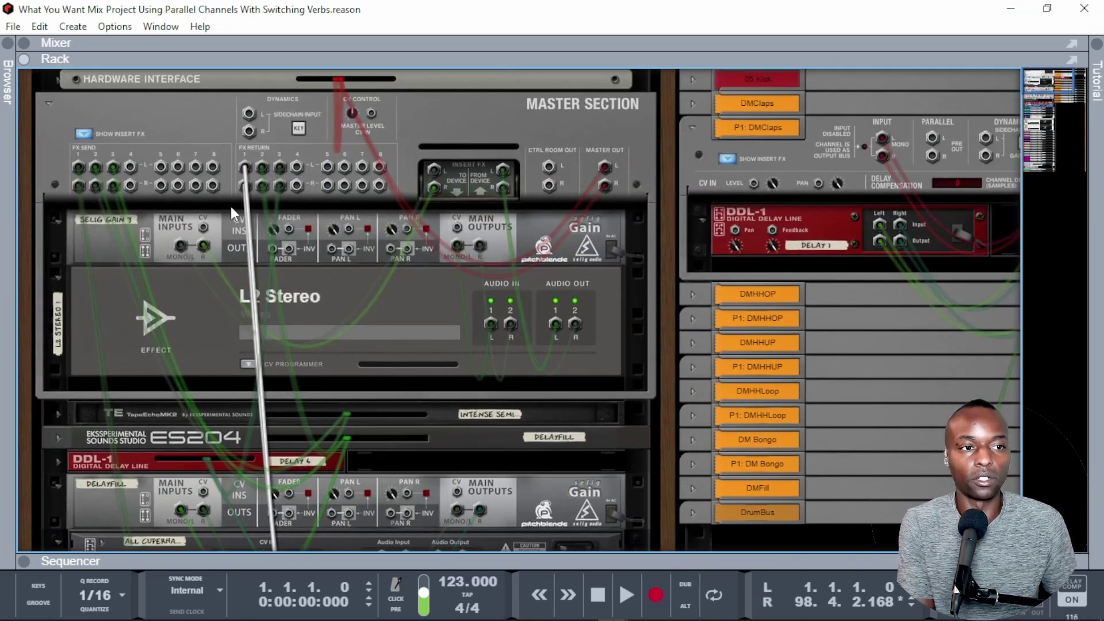
pyautogui.scroll(-5, 230, 206)
# Step: Return to the front of the rack and examine the VerbSwitcher crossfader alongside the two RV7000 reverbs and the Channel EQ
pyautogui.press('Tab')
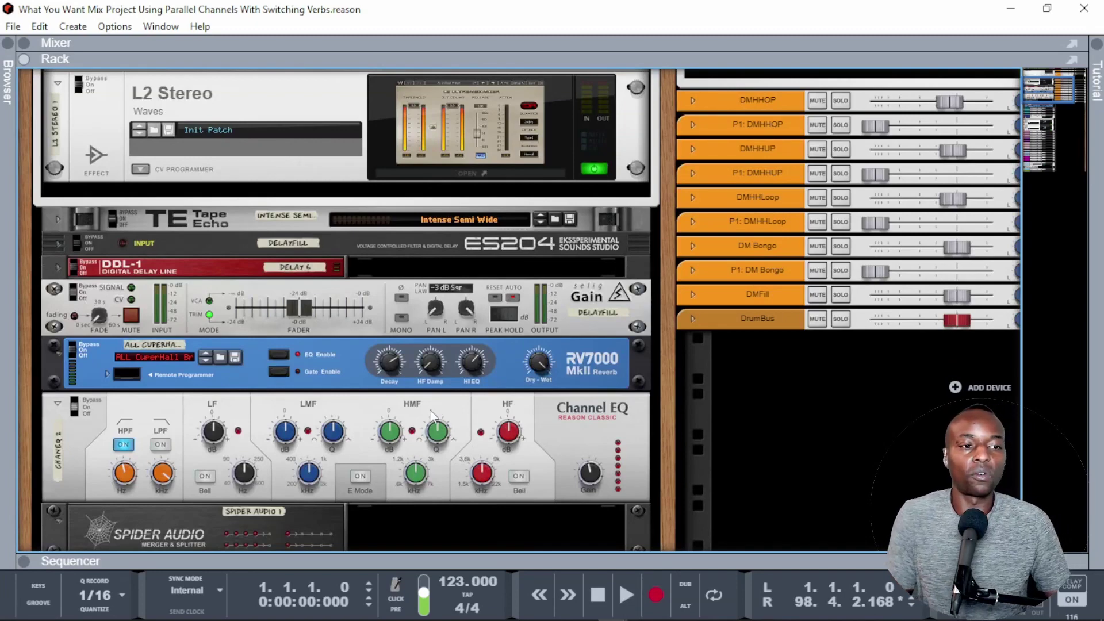
pyautogui.scroll(-3, 429, 409)
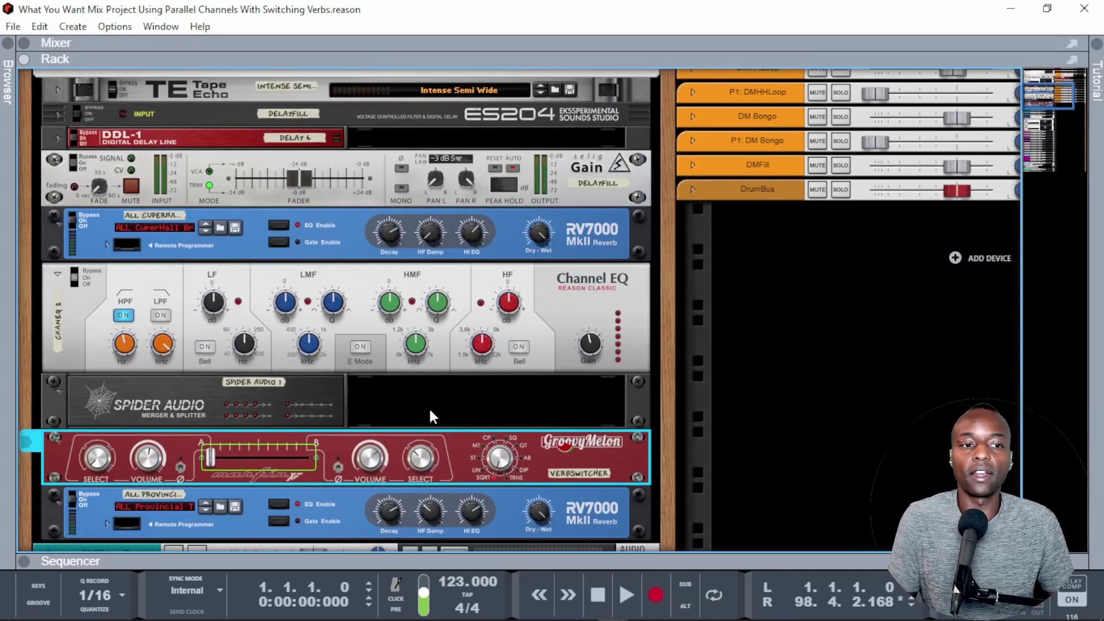
pyautogui.scroll(-3, 224, 308)
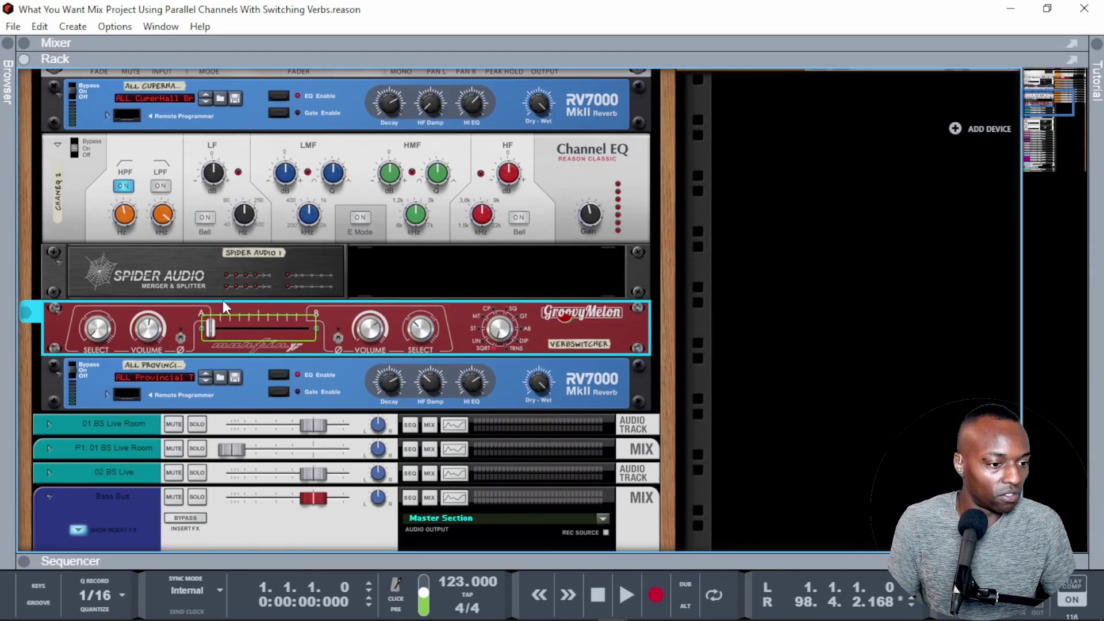
pyautogui.scroll(3, 225, 308)
pyautogui.moveTo(223, 300)
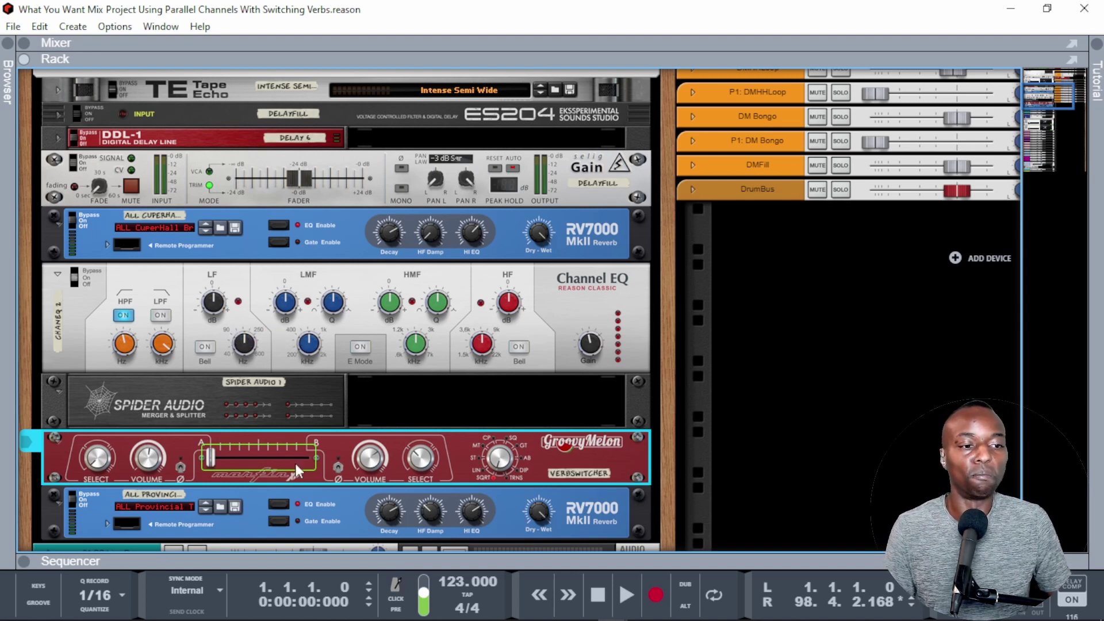
# Step: Show the VerbSwitcher's Crossfader automation in the sequencer and start playback from bar 41
pyautogui.doubleClick(516, 566)
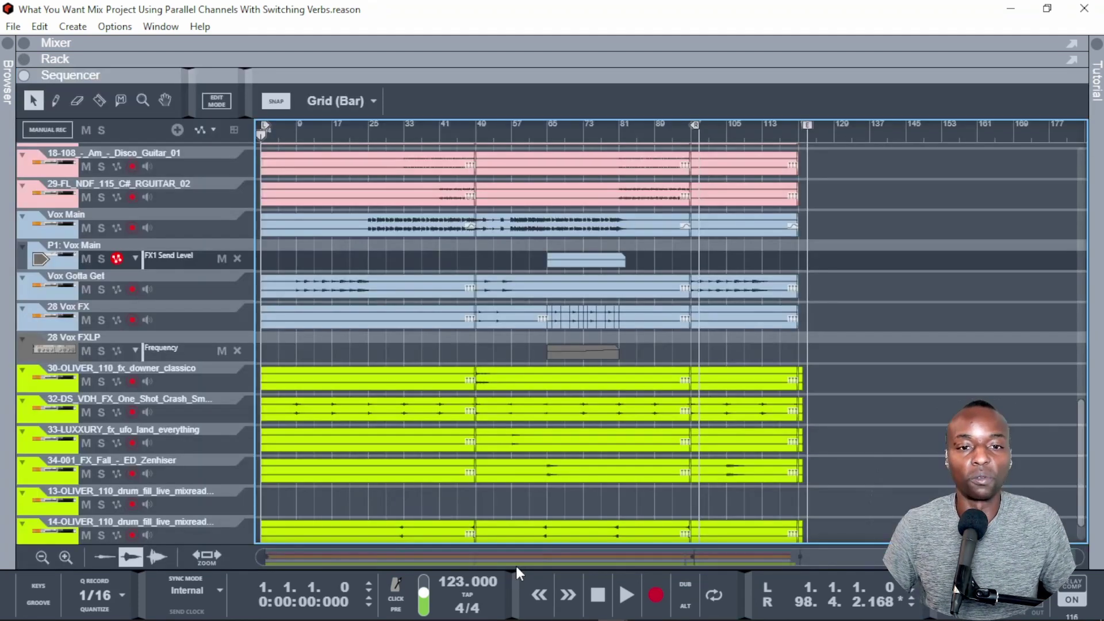
pyautogui.scroll(15, 410, 368)
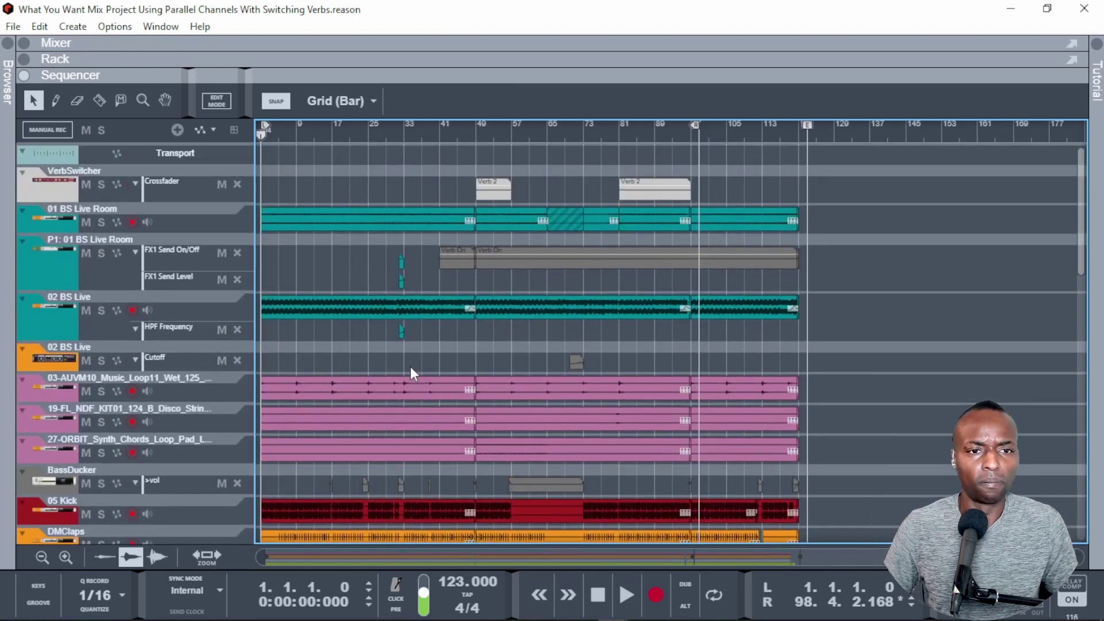
pyautogui.click(434, 132)
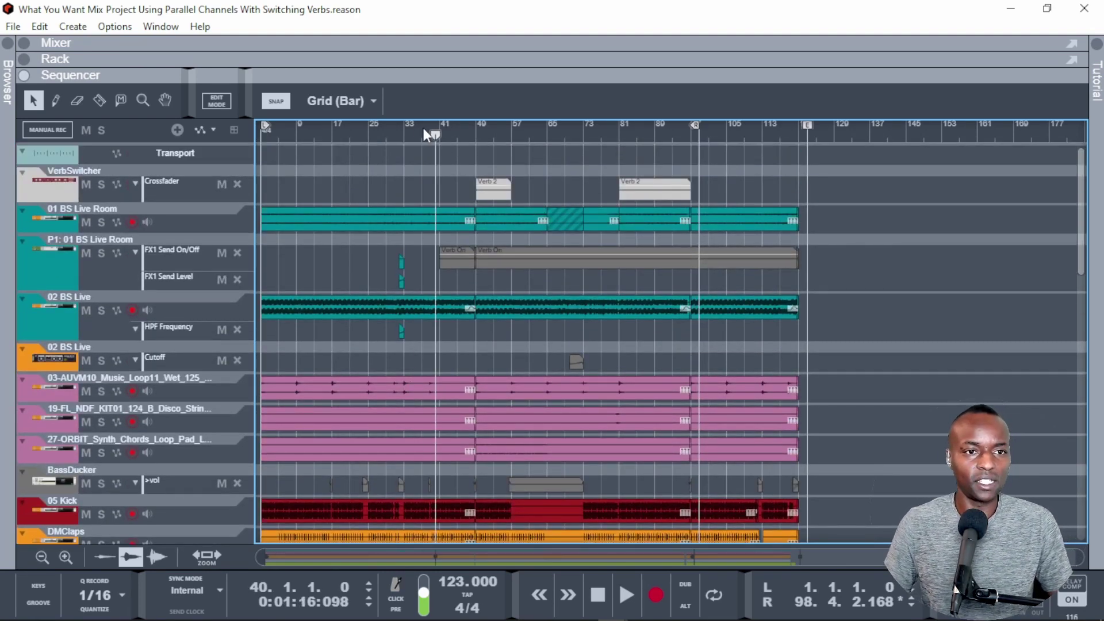
pyautogui.click(423, 129)
pyautogui.click(456, 132)
pyautogui.moveTo(423, 132); pyautogui.dragTo(439, 136)
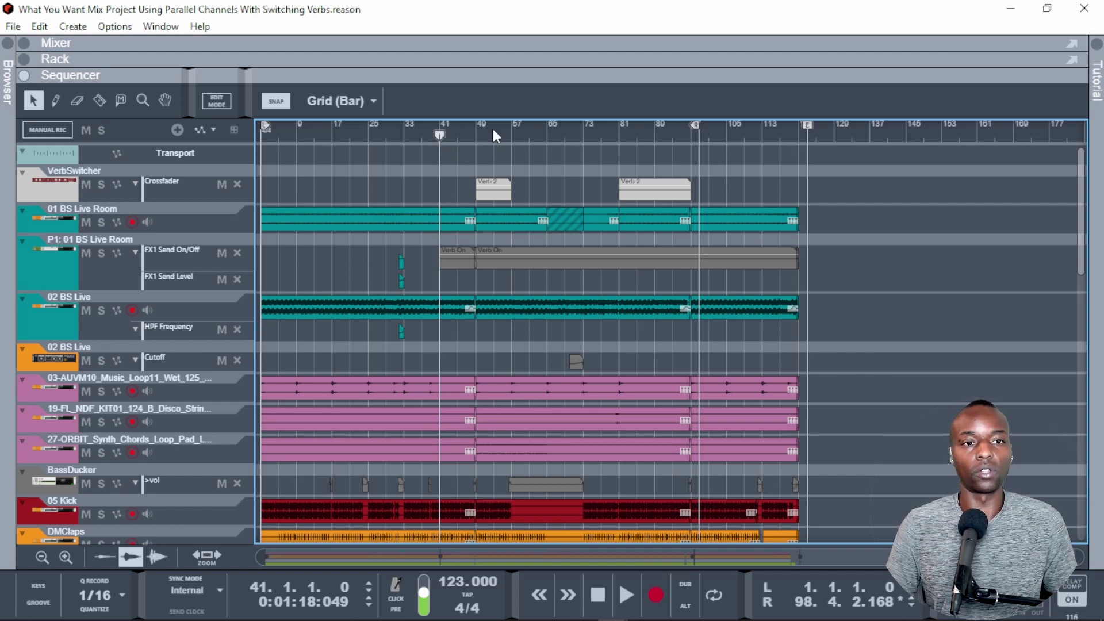
pyautogui.press('space')
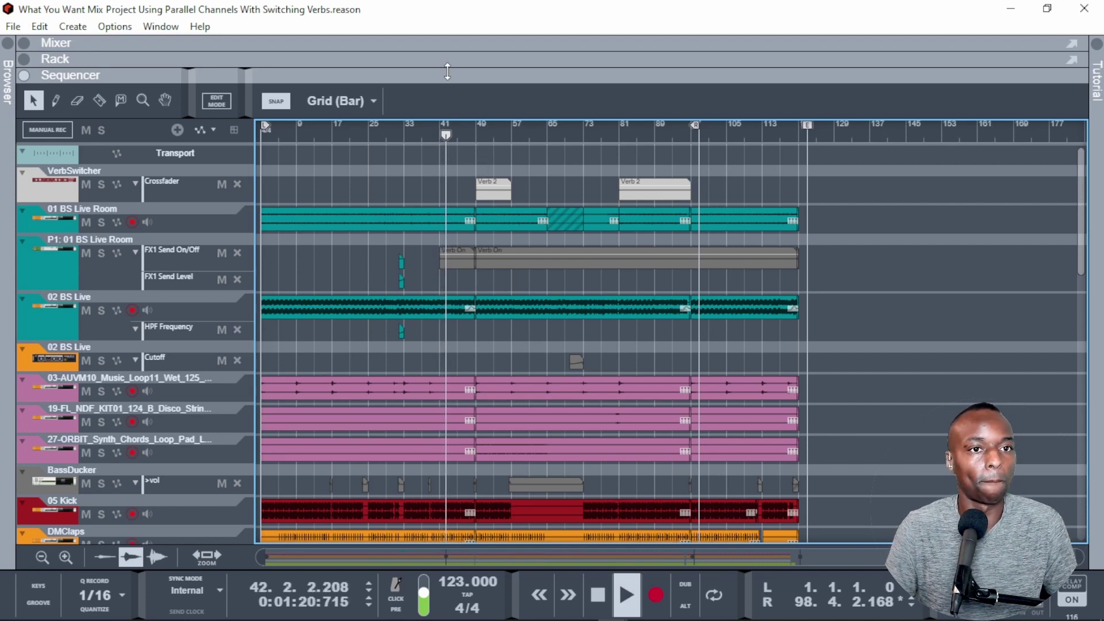
# Step: Show the rack alongside the sequencer, watch the VerbSwitcher crossfader as the first Verb 2 clip plays, and stop playback
pyautogui.moveTo(438, 68); pyautogui.dragTo(383, 249)
pyautogui.scroll(-2, 380, 167)
pyautogui.scroll(-5, 378, 160)
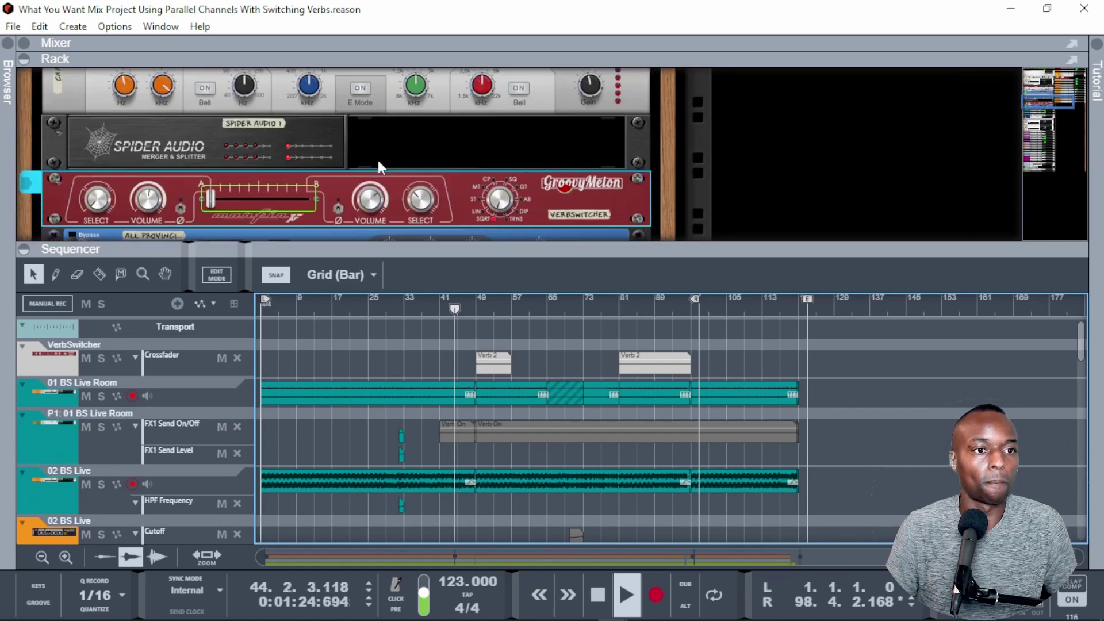
pyautogui.scroll(-1, 378, 160)
pyautogui.scroll(1, 378, 161)
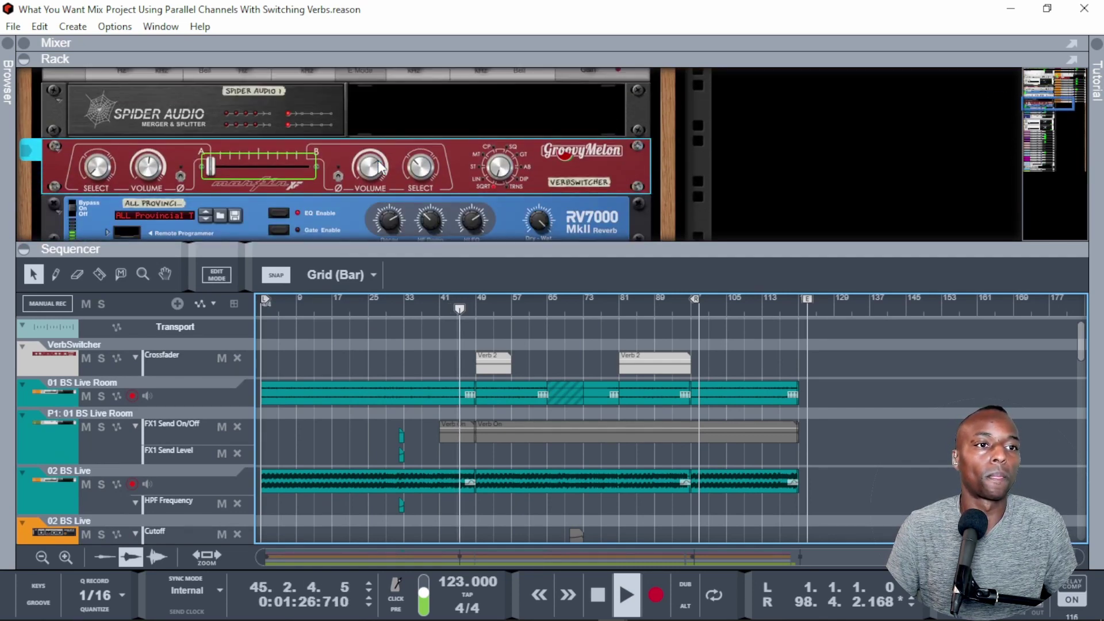
pyautogui.moveTo(379, 168)
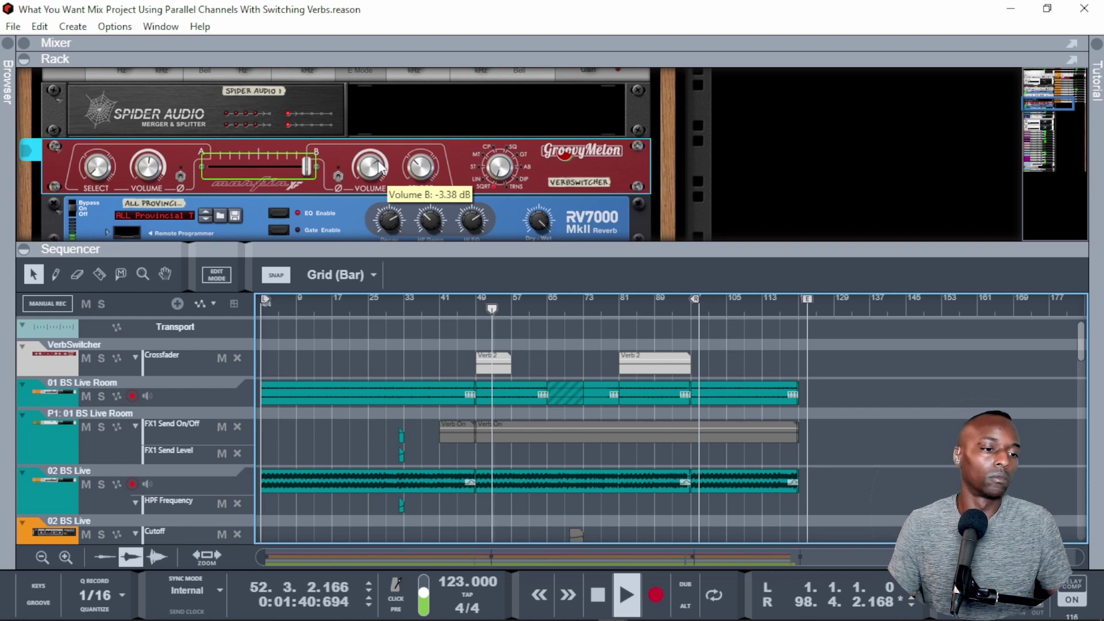
pyautogui.press('space')
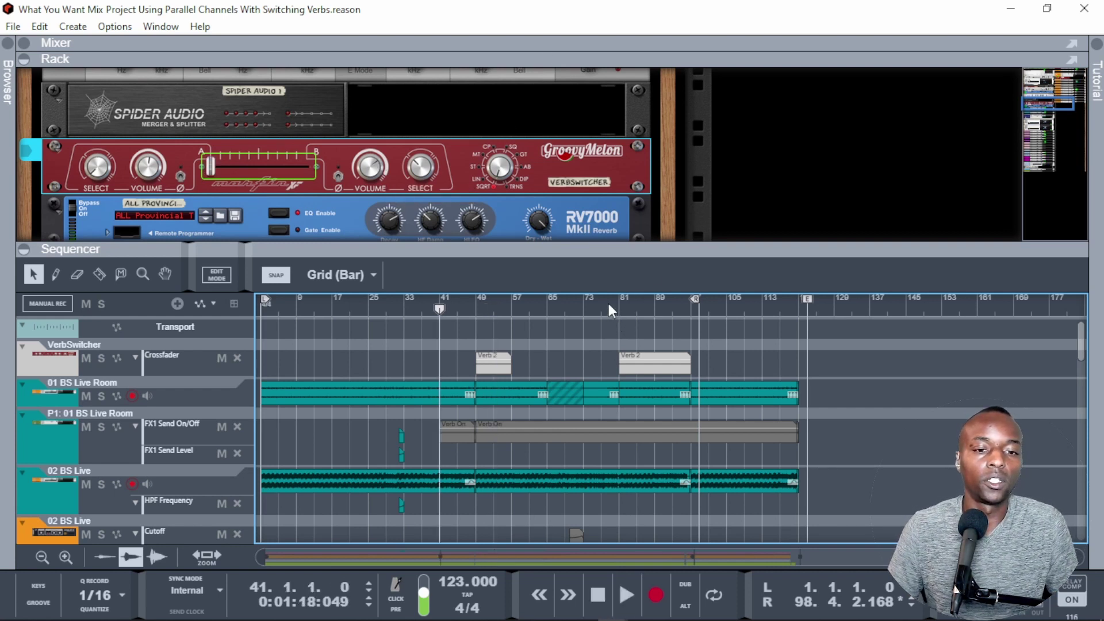
# Step: Play from bar 77 with the sequencer focused on the second Verb 2 clip and watch the VerbSwitcher crossfader
pyautogui.click(601, 302)
pyautogui.press('space')
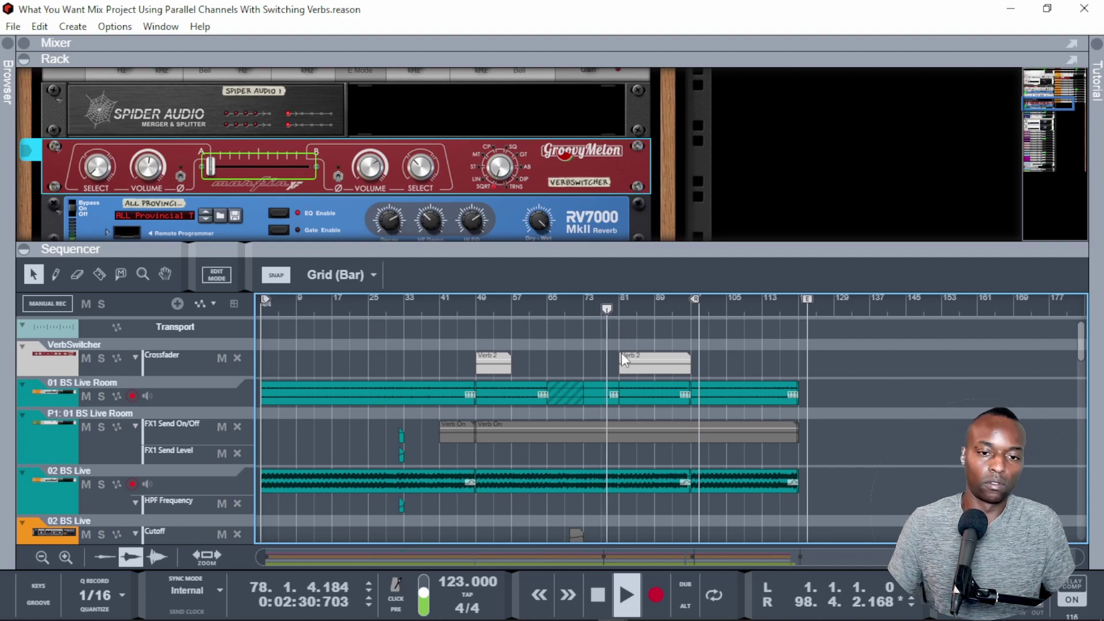
pyautogui.scroll(2, 621, 354)
pyautogui.hscroll(-1, 621, 353)
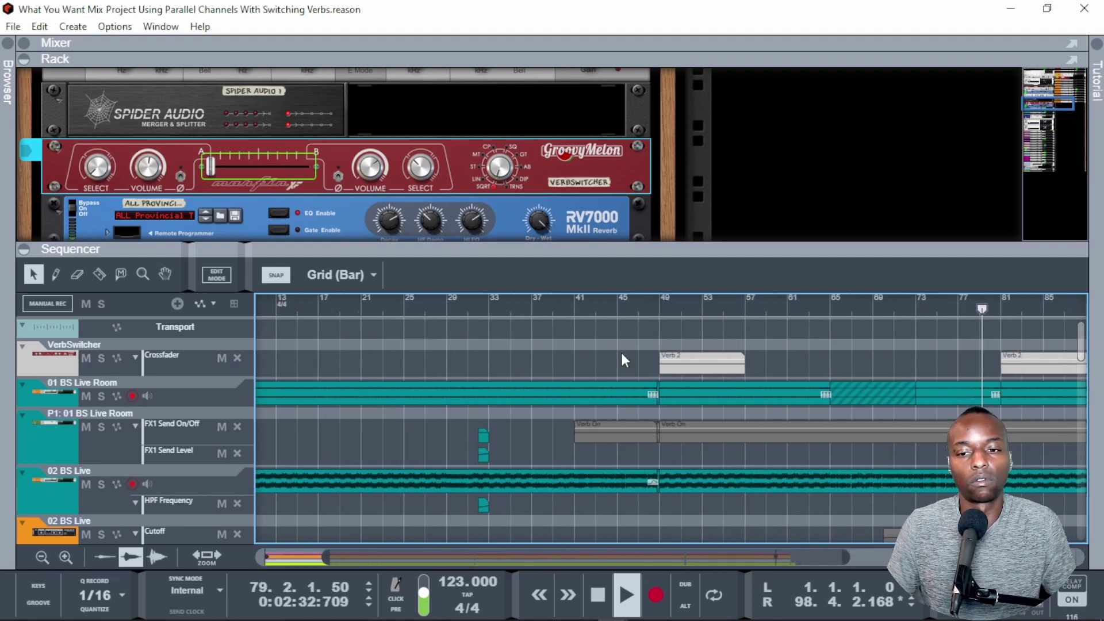
pyautogui.hscroll(3, 621, 353)
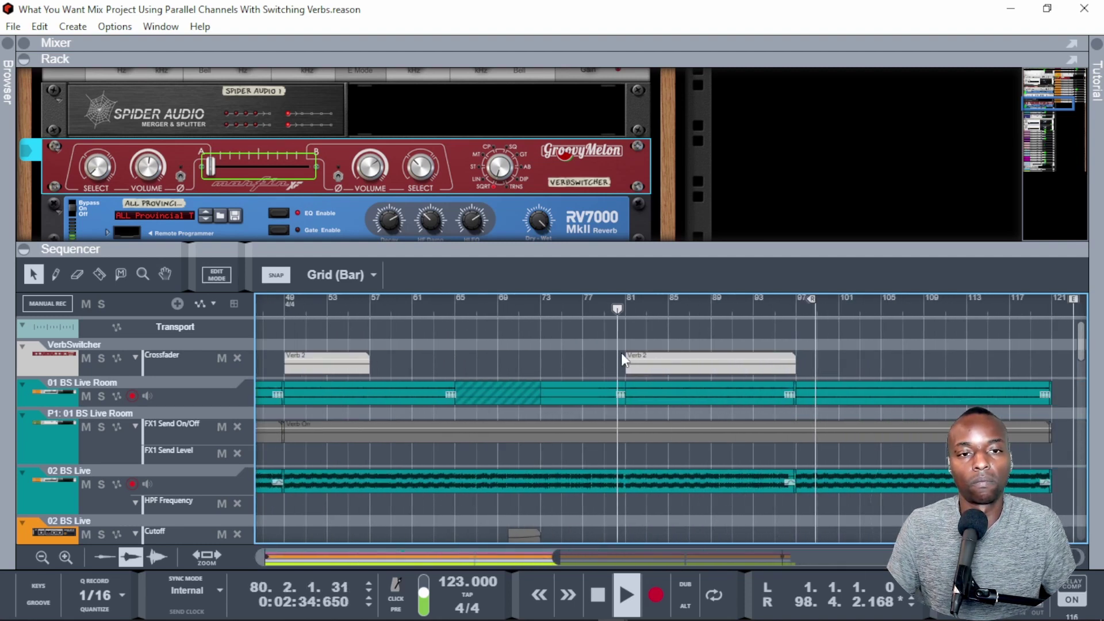
pyautogui.scroll(-1, 622, 356)
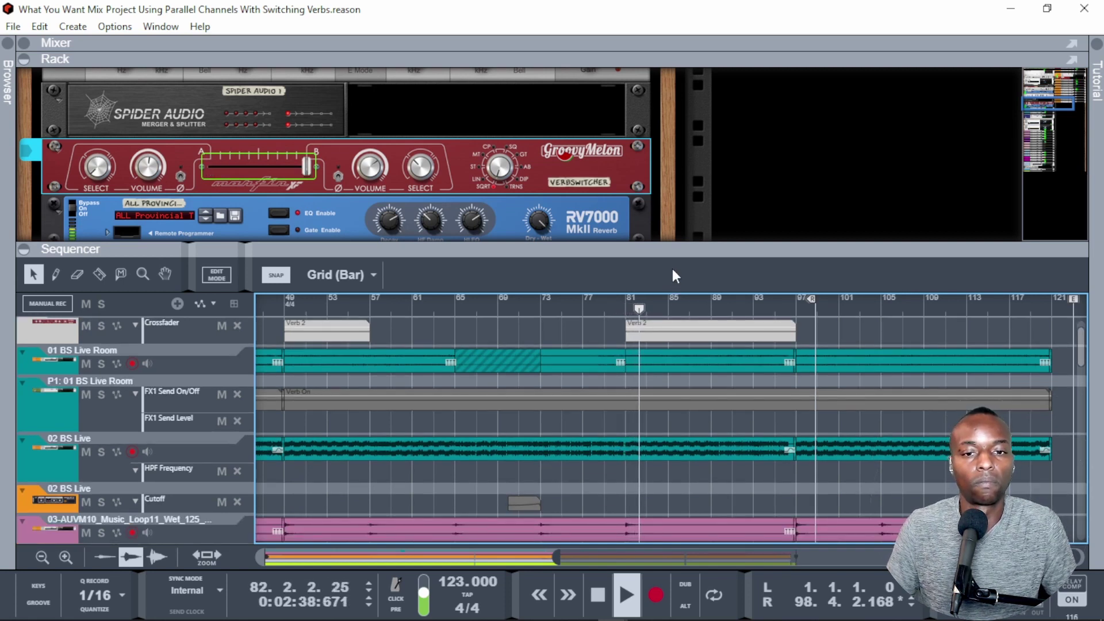
# Step: Show the mixer's FX sends and the VerbSwitcher return while the second Verb 2 clip plays, and stop playback
pyautogui.click(734, 39)
pyautogui.scroll(3, 902, 110)
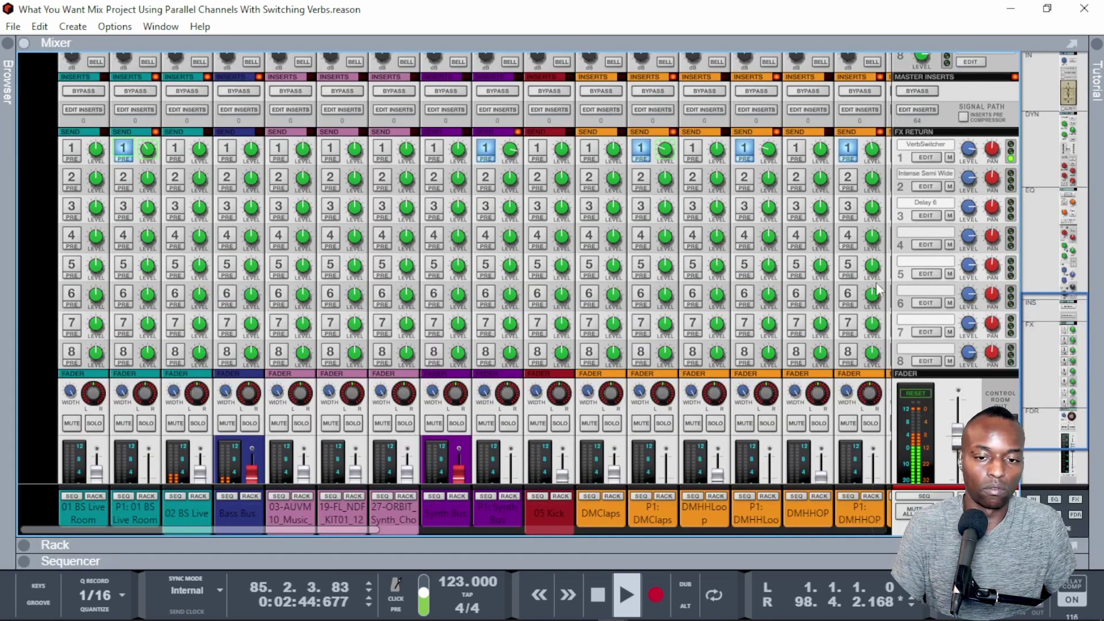
pyautogui.press('space')
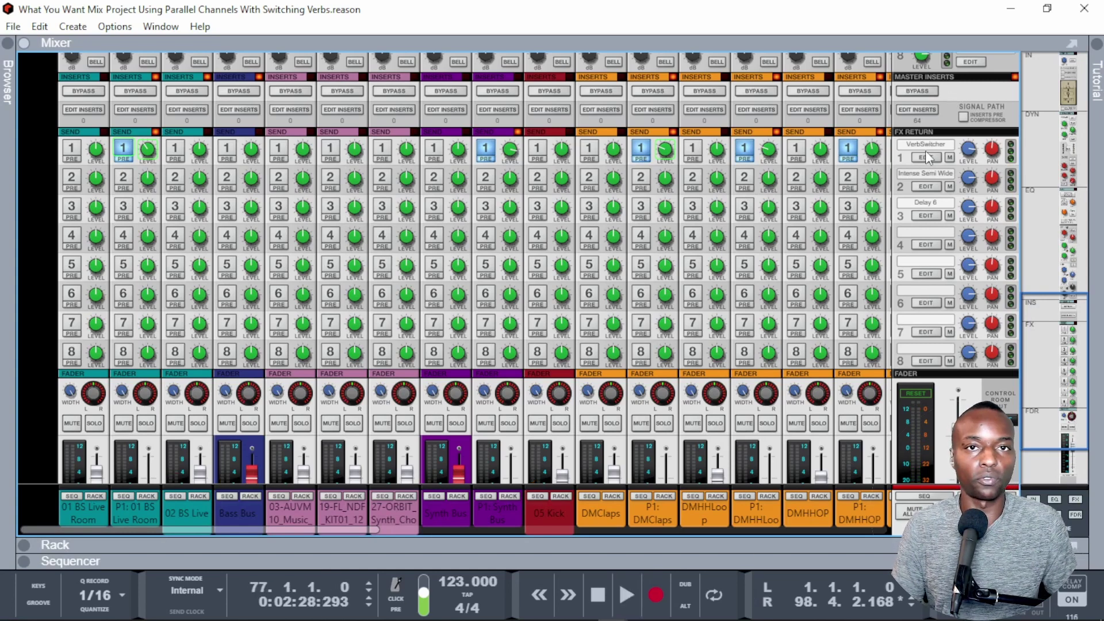
# Step: Replay the passage from bar 77 with the VerbSwitcher's FX1 return muted, checking the sequencer position, and unmute the return before stopping playback
pyautogui.press('space')
pyautogui.click(949, 156)
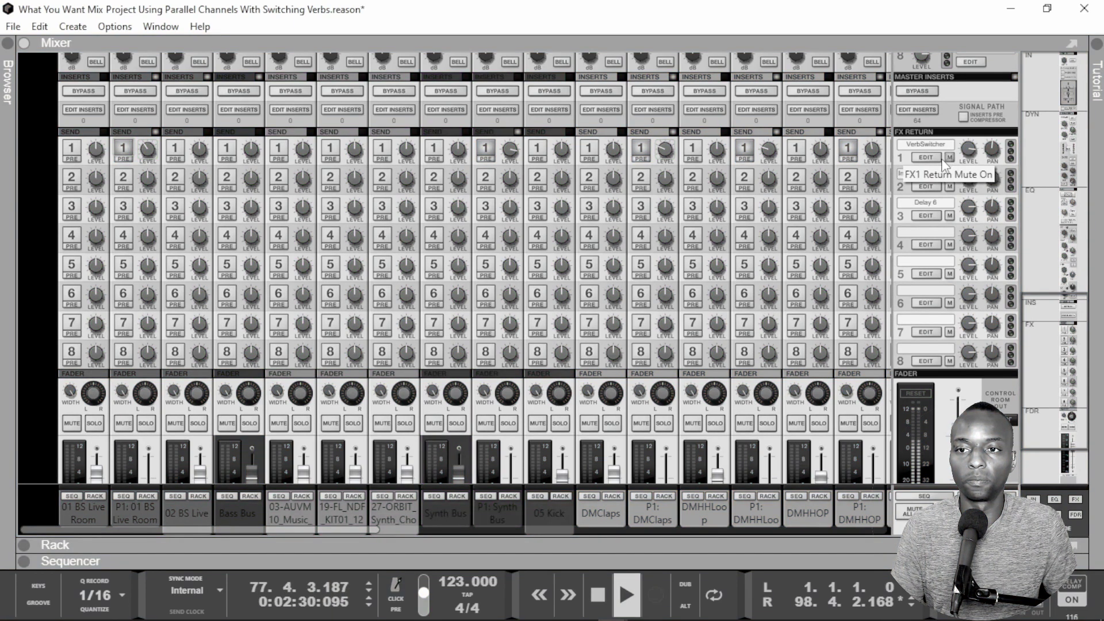
pyautogui.doubleClick(825, 562)
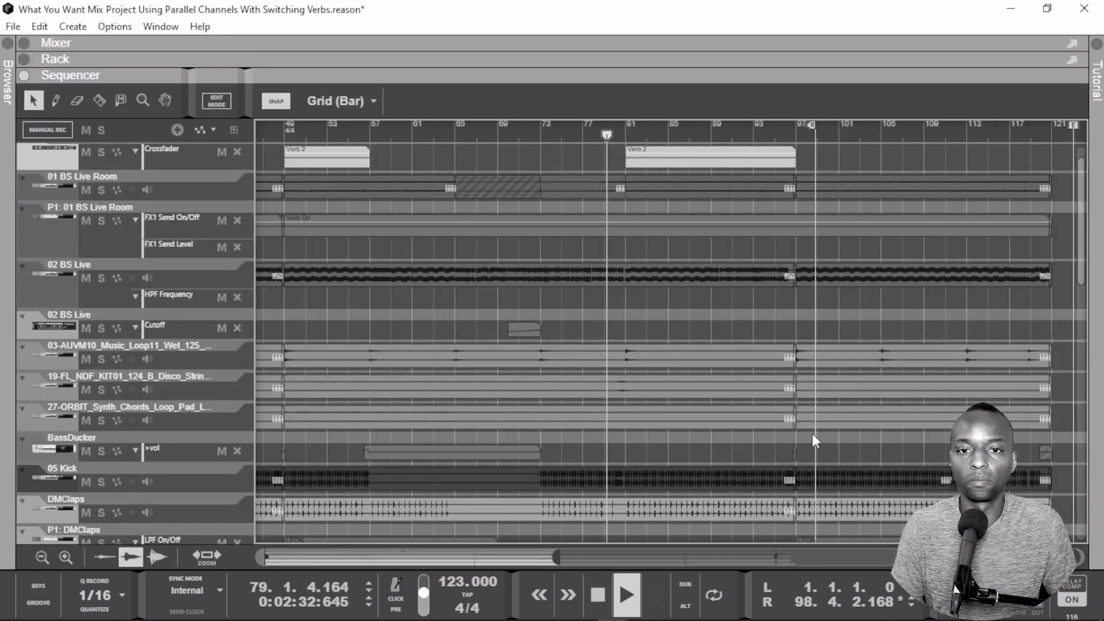
pyautogui.doubleClick(857, 44)
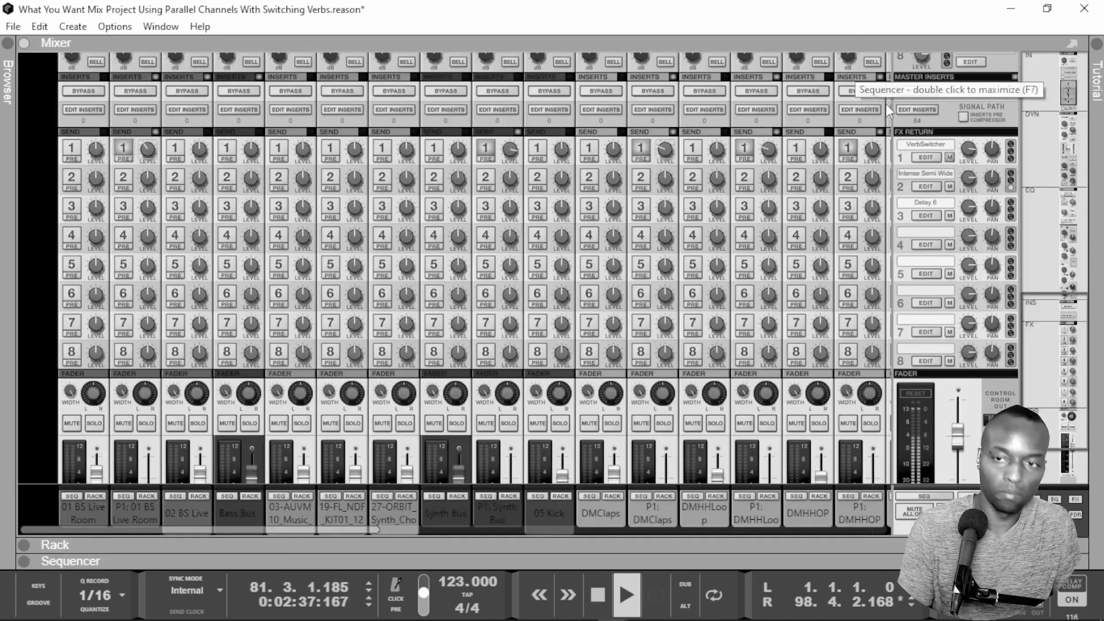
pyautogui.click(950, 159)
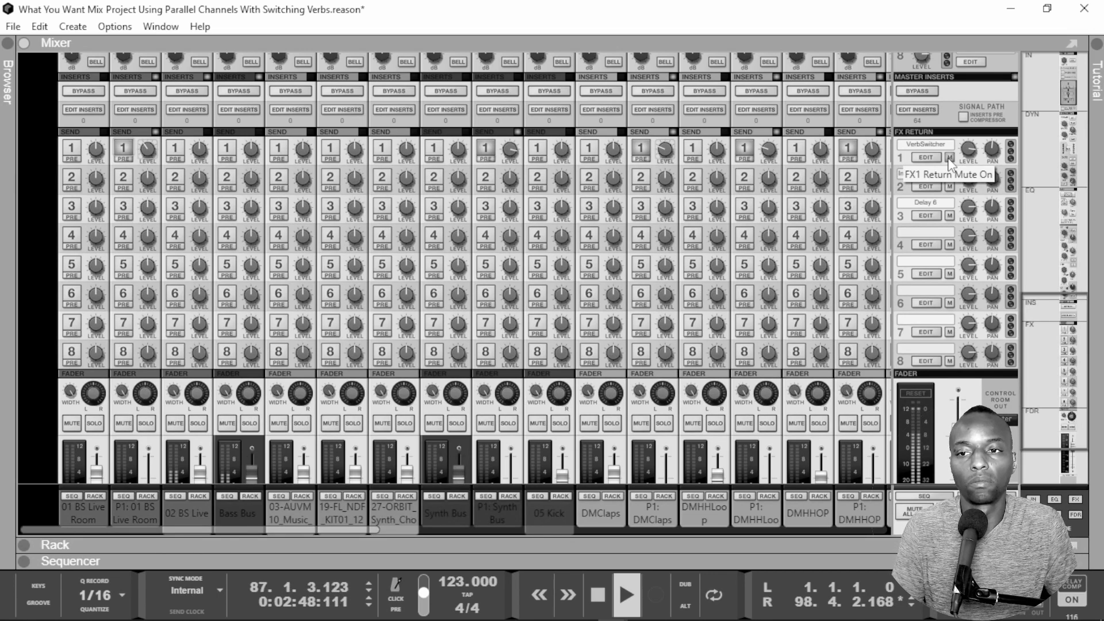
pyautogui.press('space')
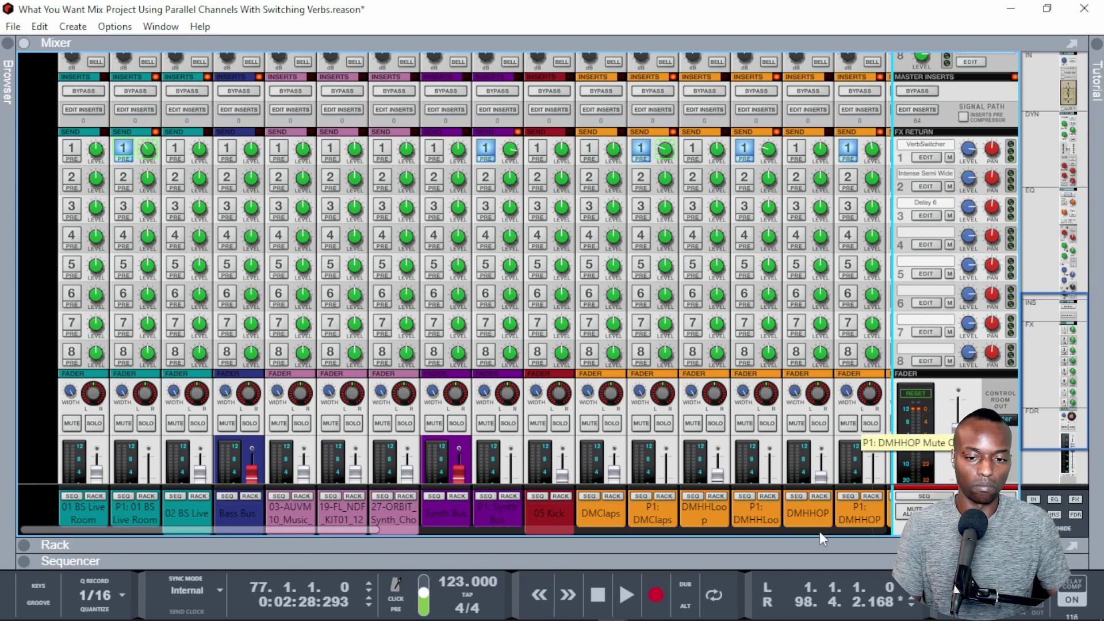